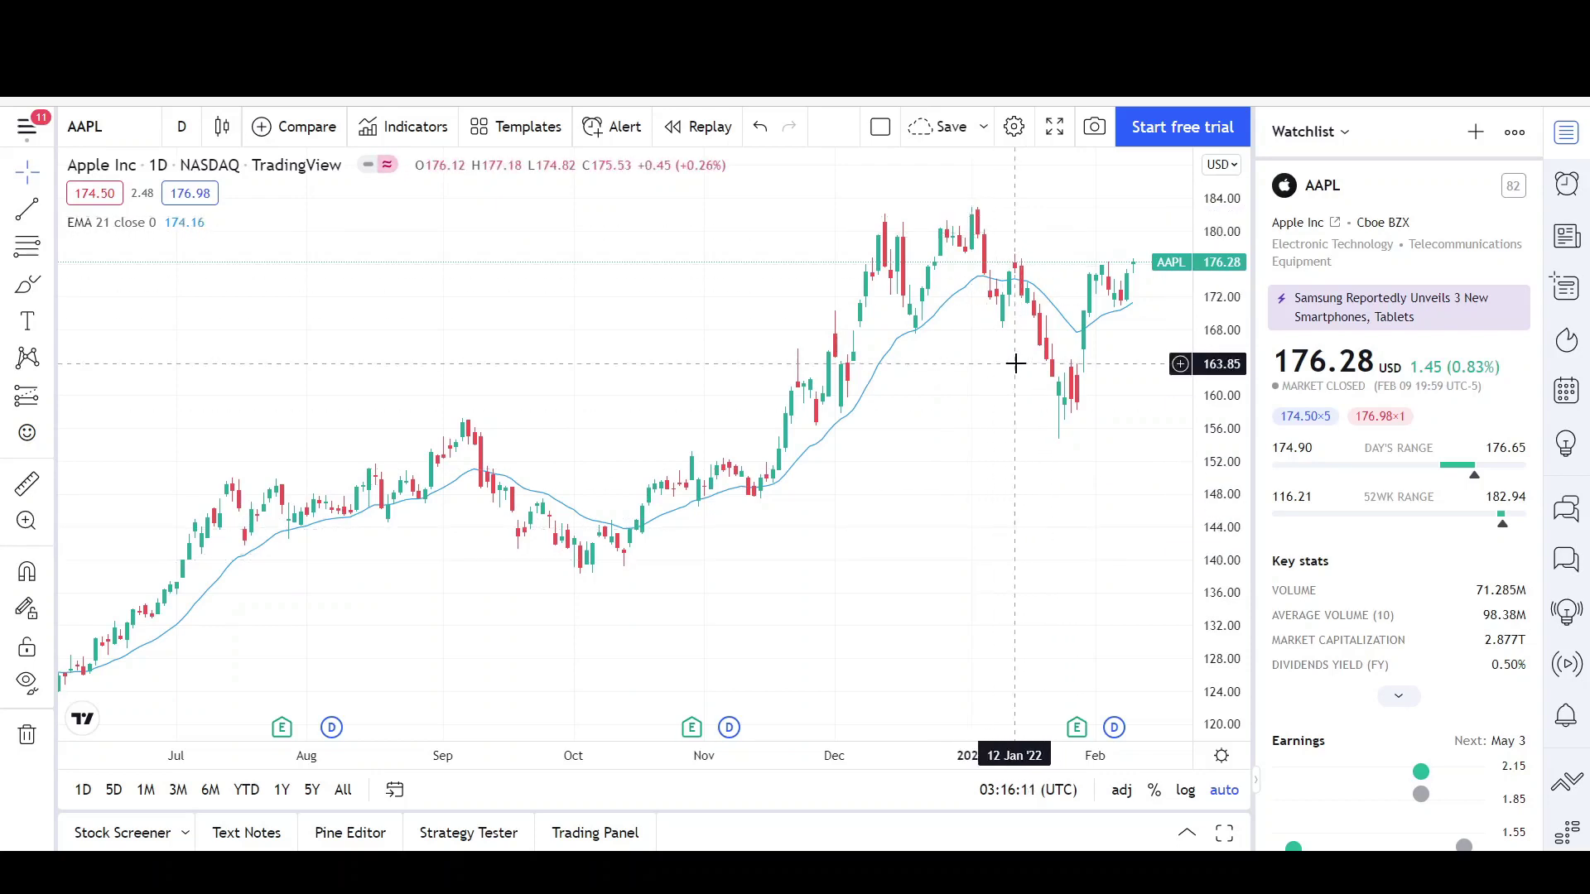
# Draw a narrow parallel channel along the decline from 11 Jan '22 at about 179 to 28 Jan '22 at about 155.5
pyautogui.scroll(2, 1060, 414)
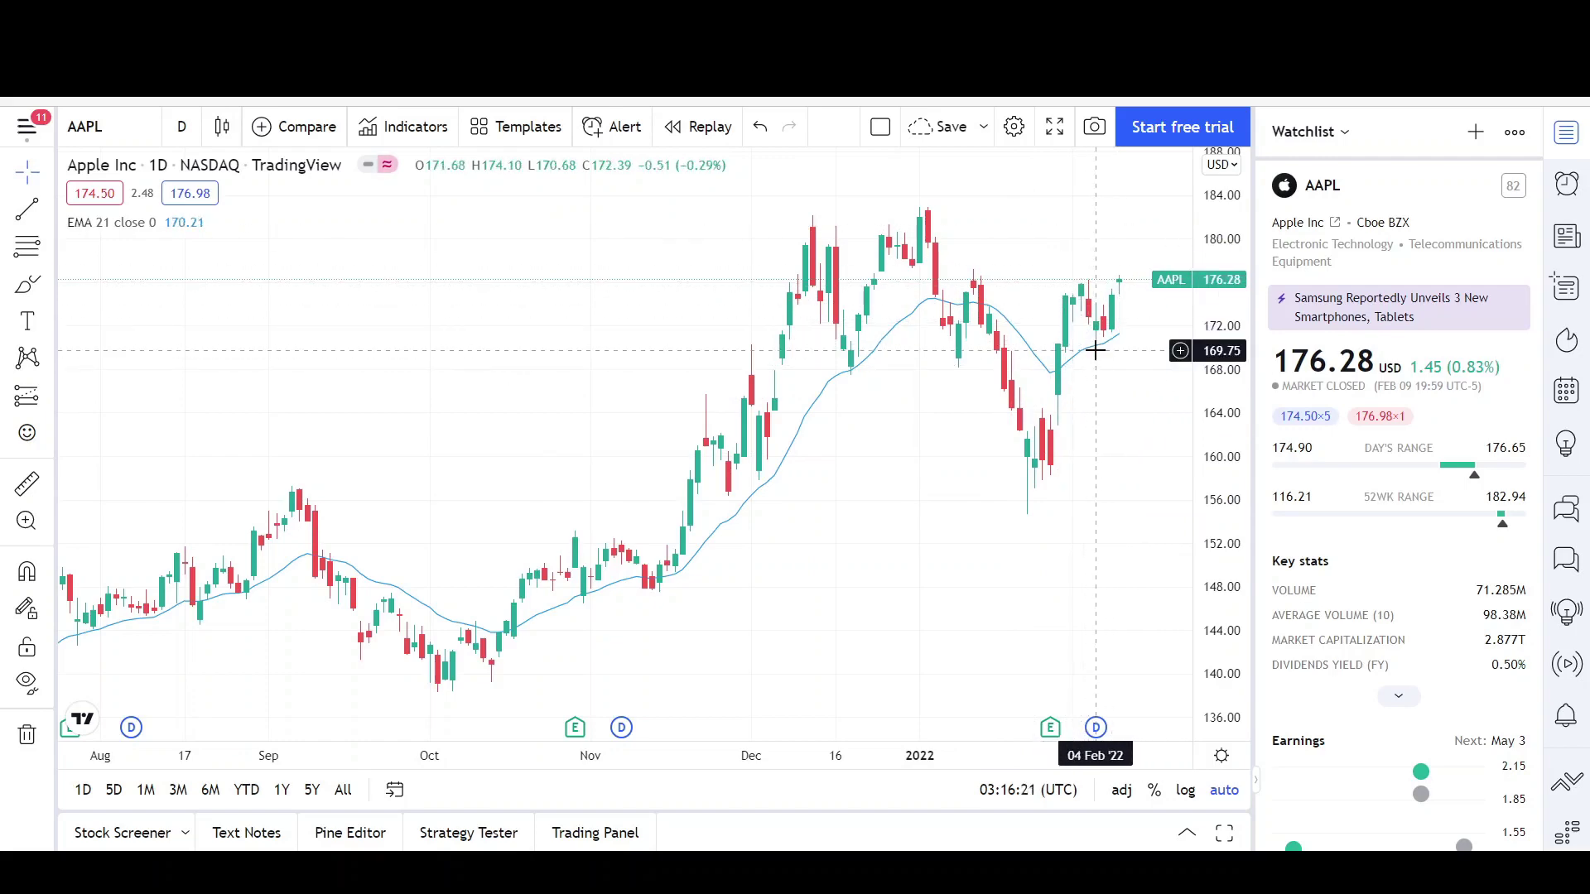
pyautogui.scroll(-6, 1068, 455)
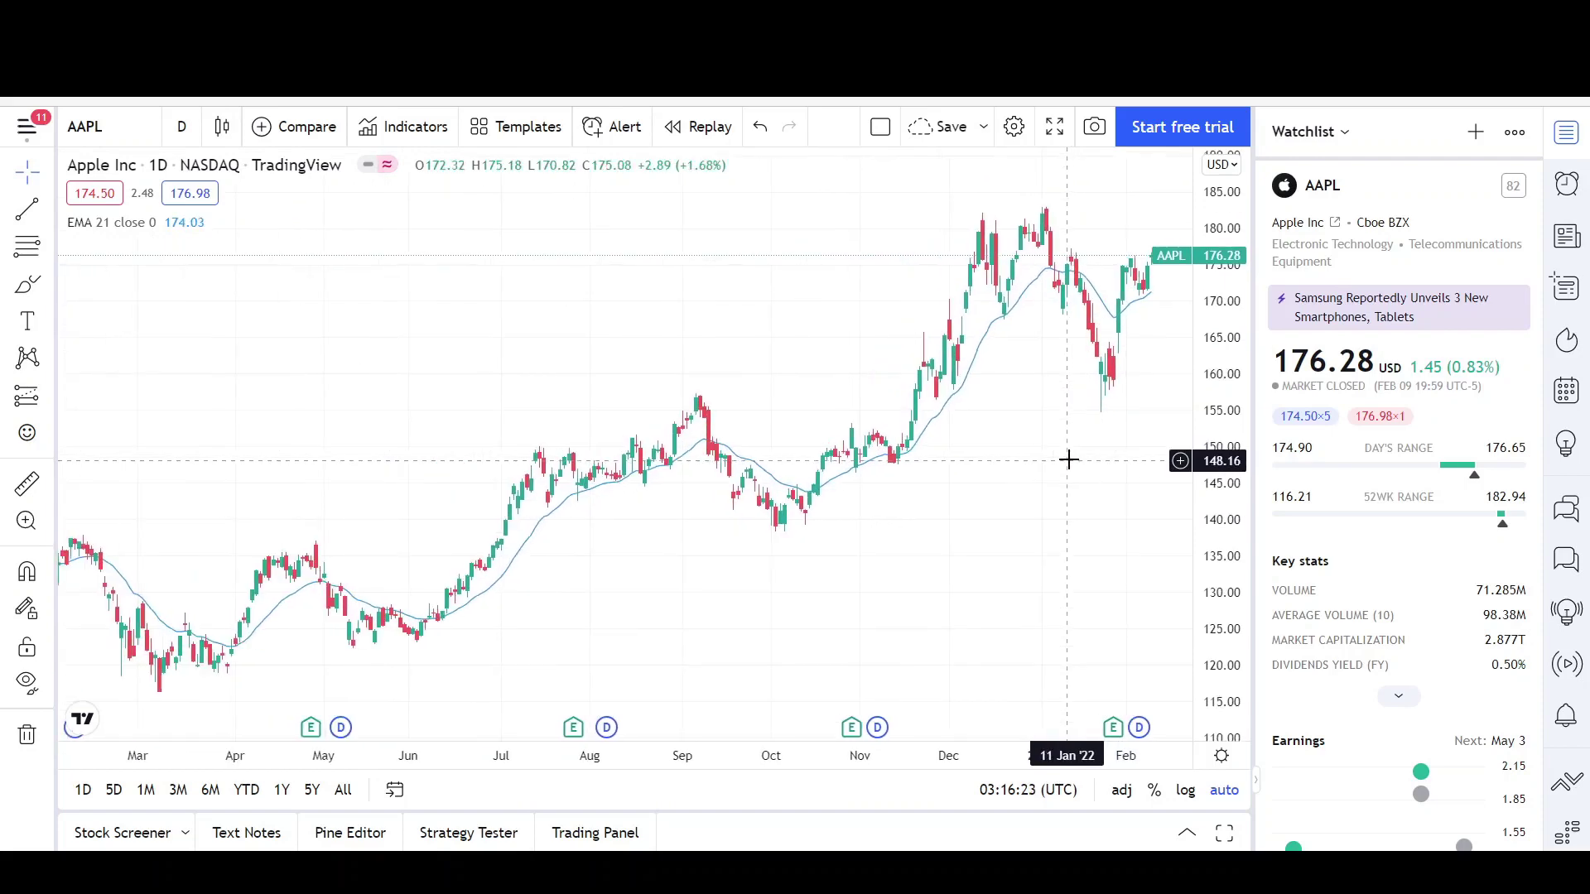
pyautogui.click(48, 213)
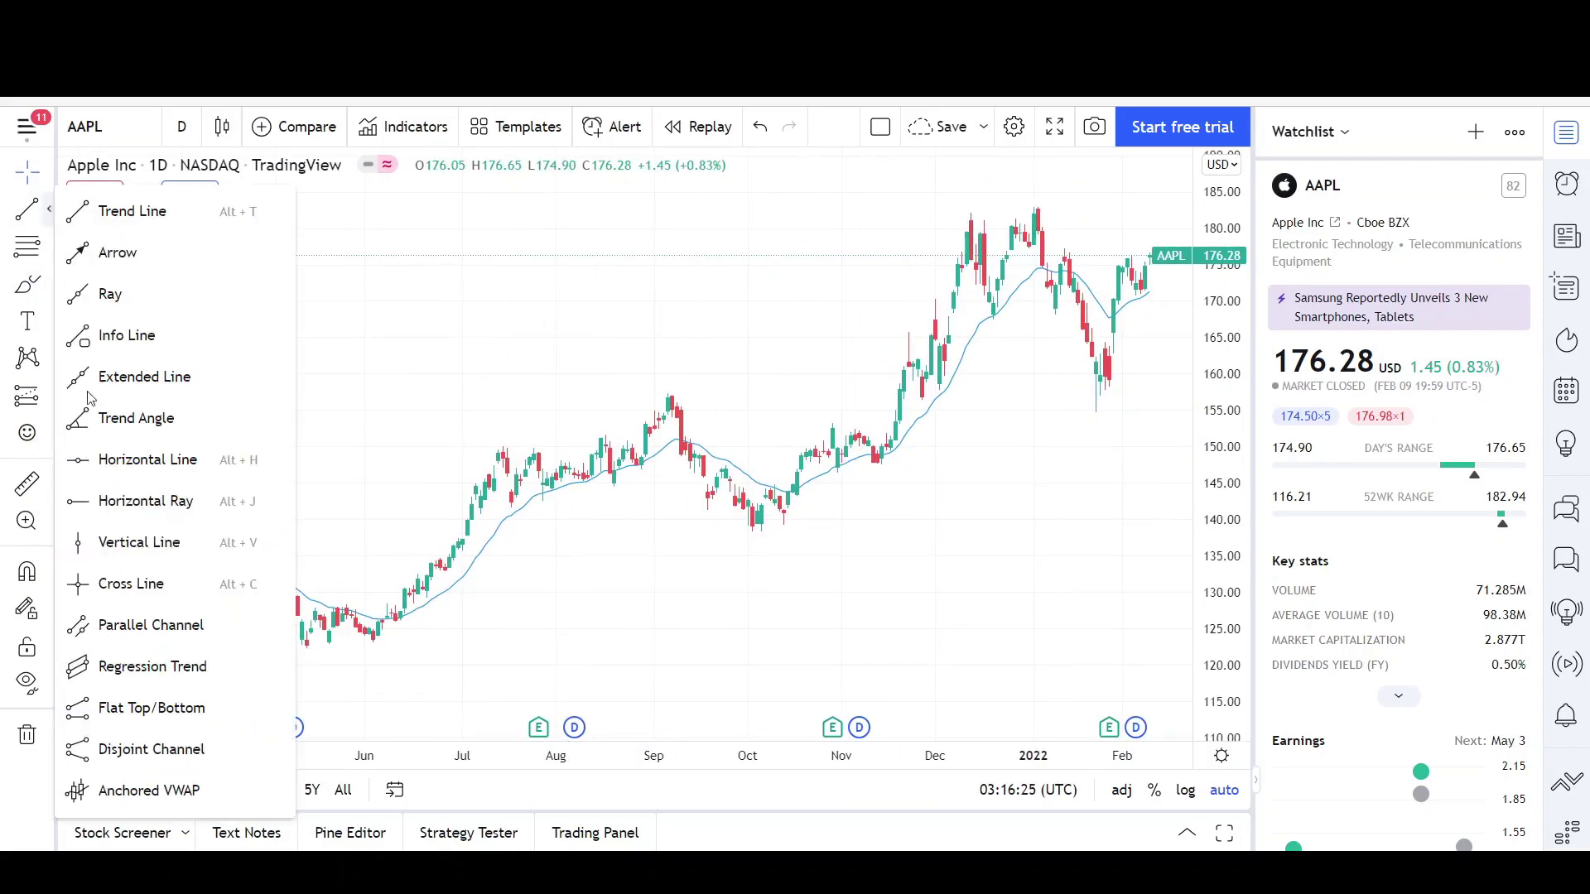
pyautogui.click(91, 622)
pyautogui.scroll(6, 1148, 225)
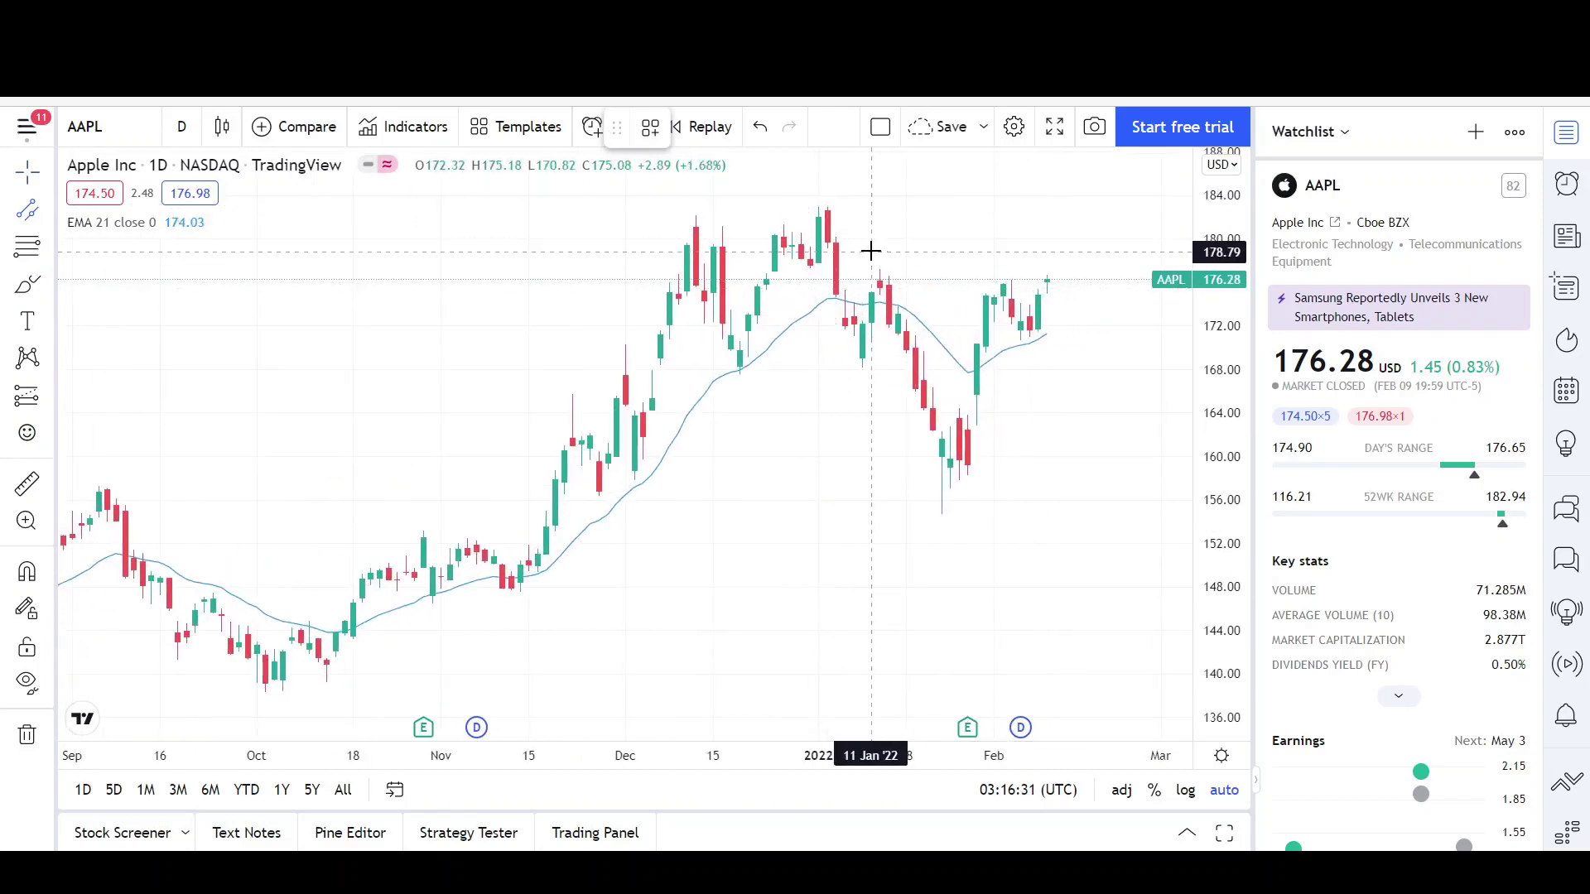
pyautogui.moveTo(872, 247)
pyautogui.mouseDown()
pyautogui.moveTo(953, 405)
pyautogui.moveTo(975, 503)
pyautogui.mouseUp()
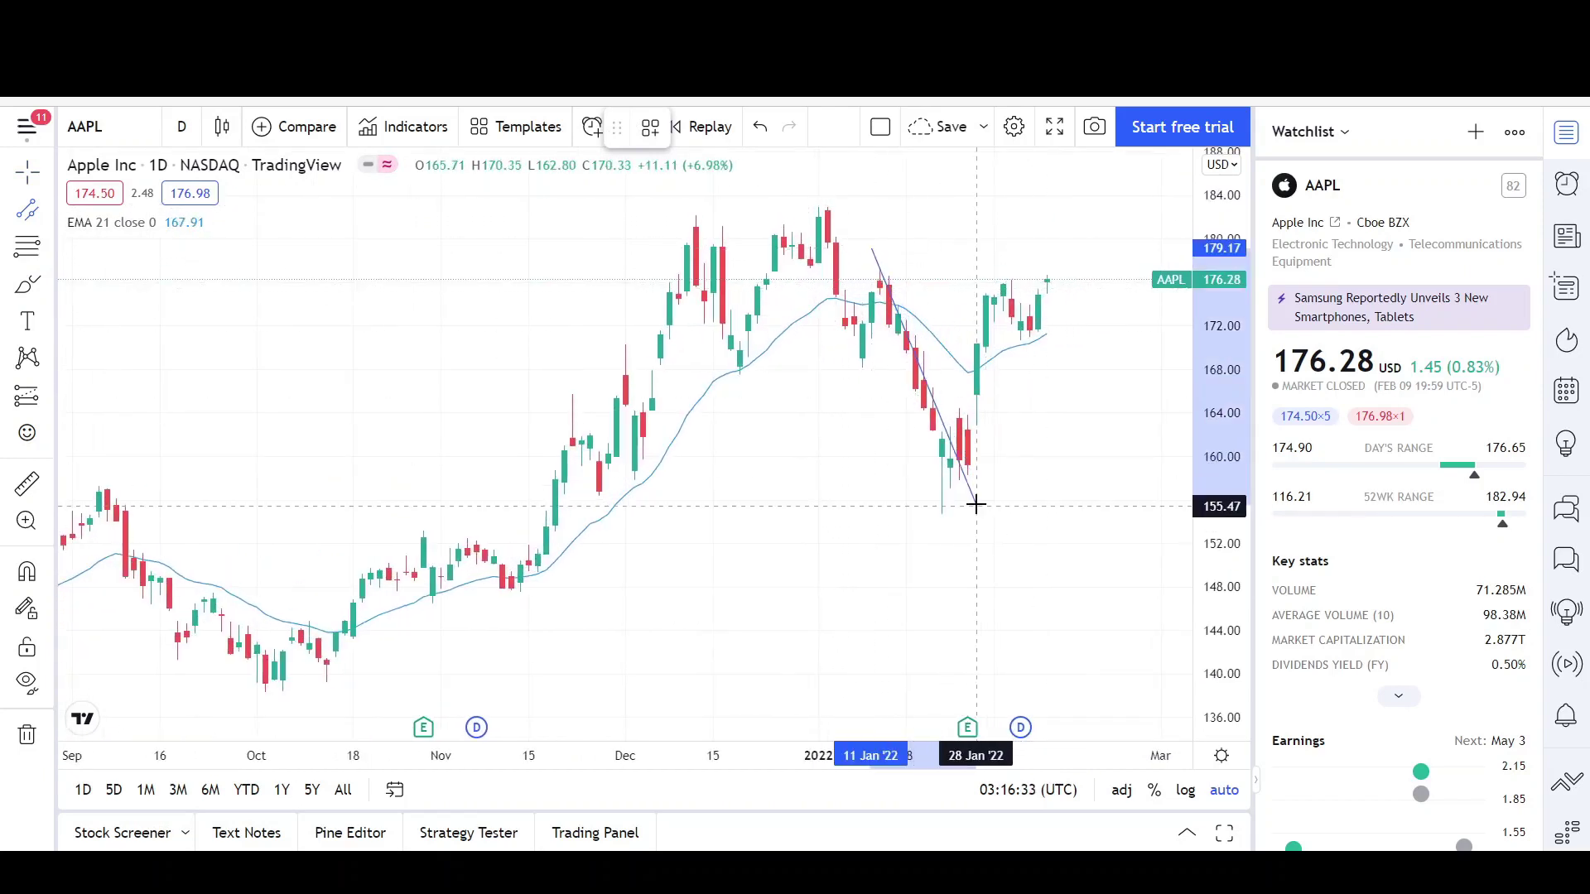
pyautogui.click(942, 453)
# Raise the narrow channel's starting point to about 180.50 and shift its lower edge slightly down around the falling candles
pyautogui.moveTo(871, 248); pyautogui.dragTo(871, 235)
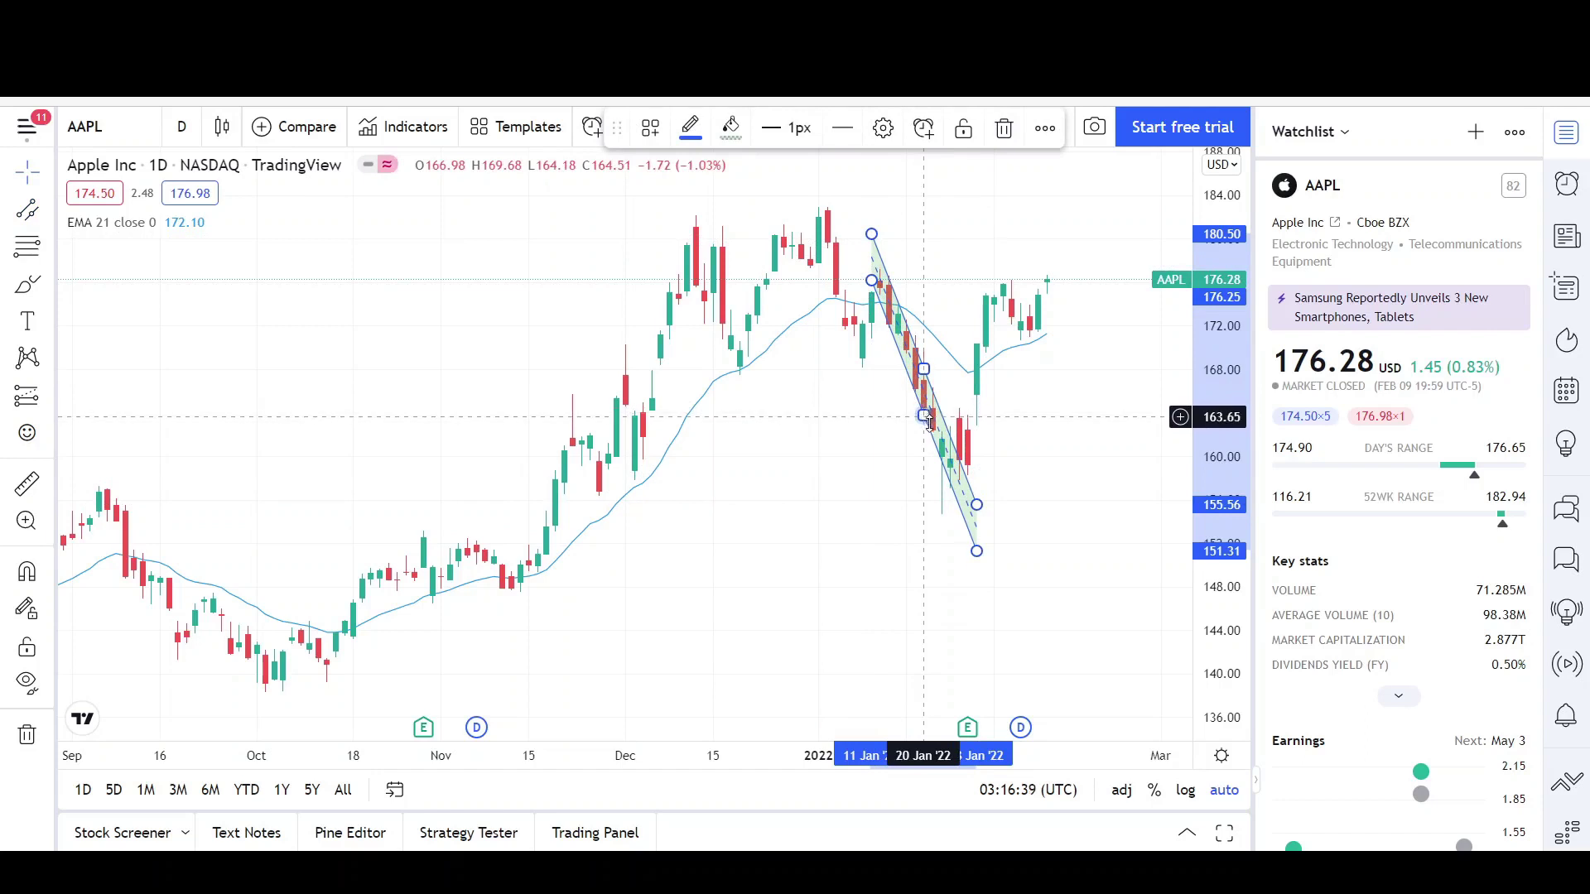
pyautogui.moveTo(924, 416); pyautogui.dragTo(924, 426)
pyautogui.click(894, 437)
pyautogui.scroll(1, 911, 389)
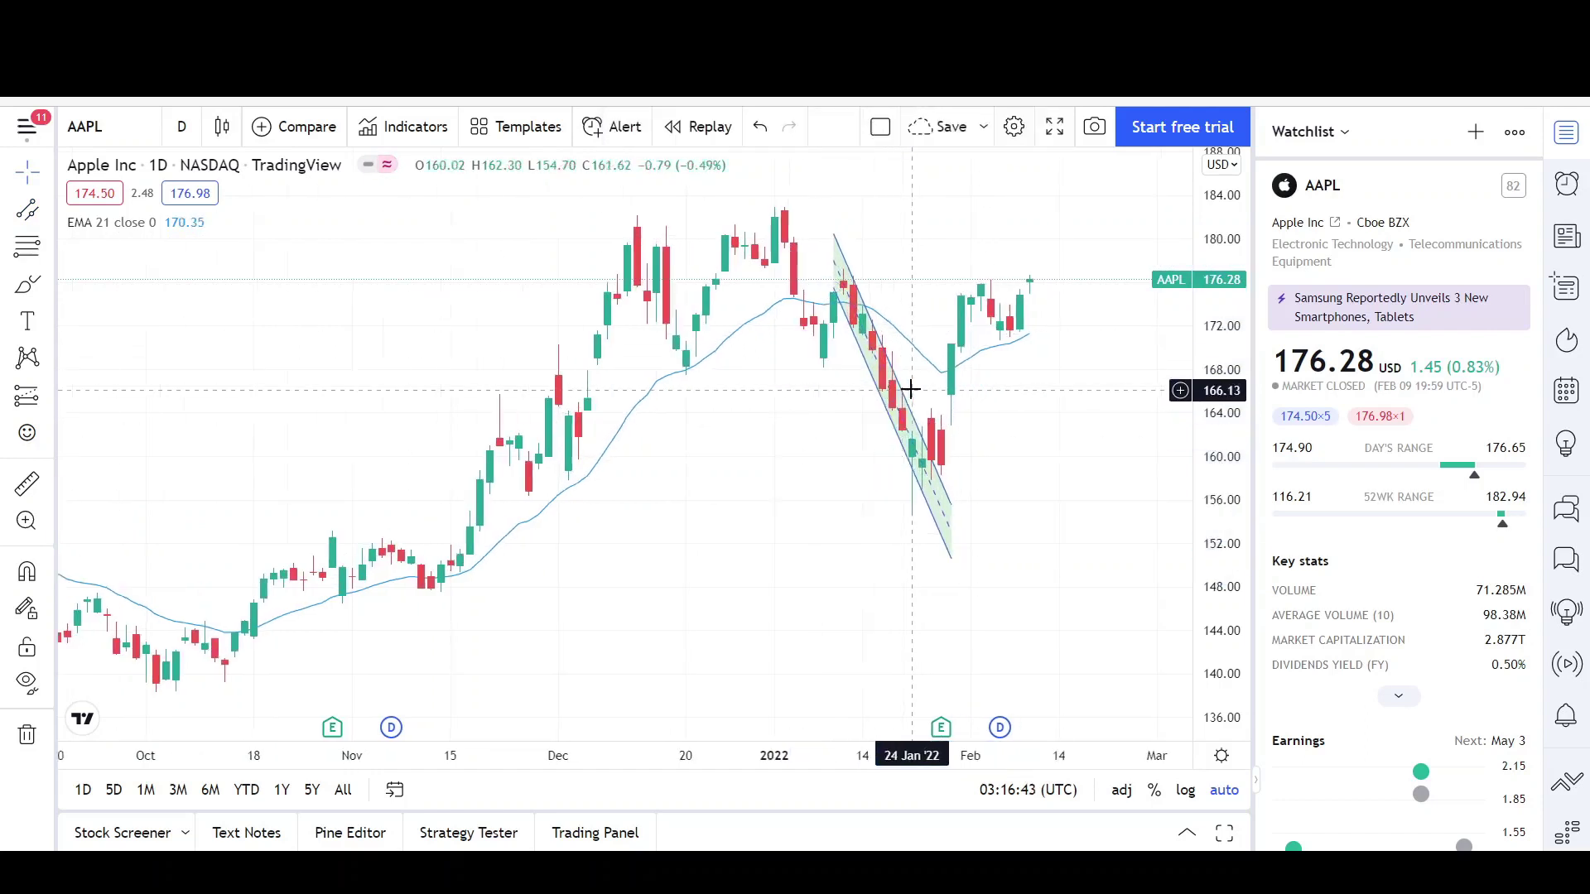
pyautogui.scroll(1, 911, 389)
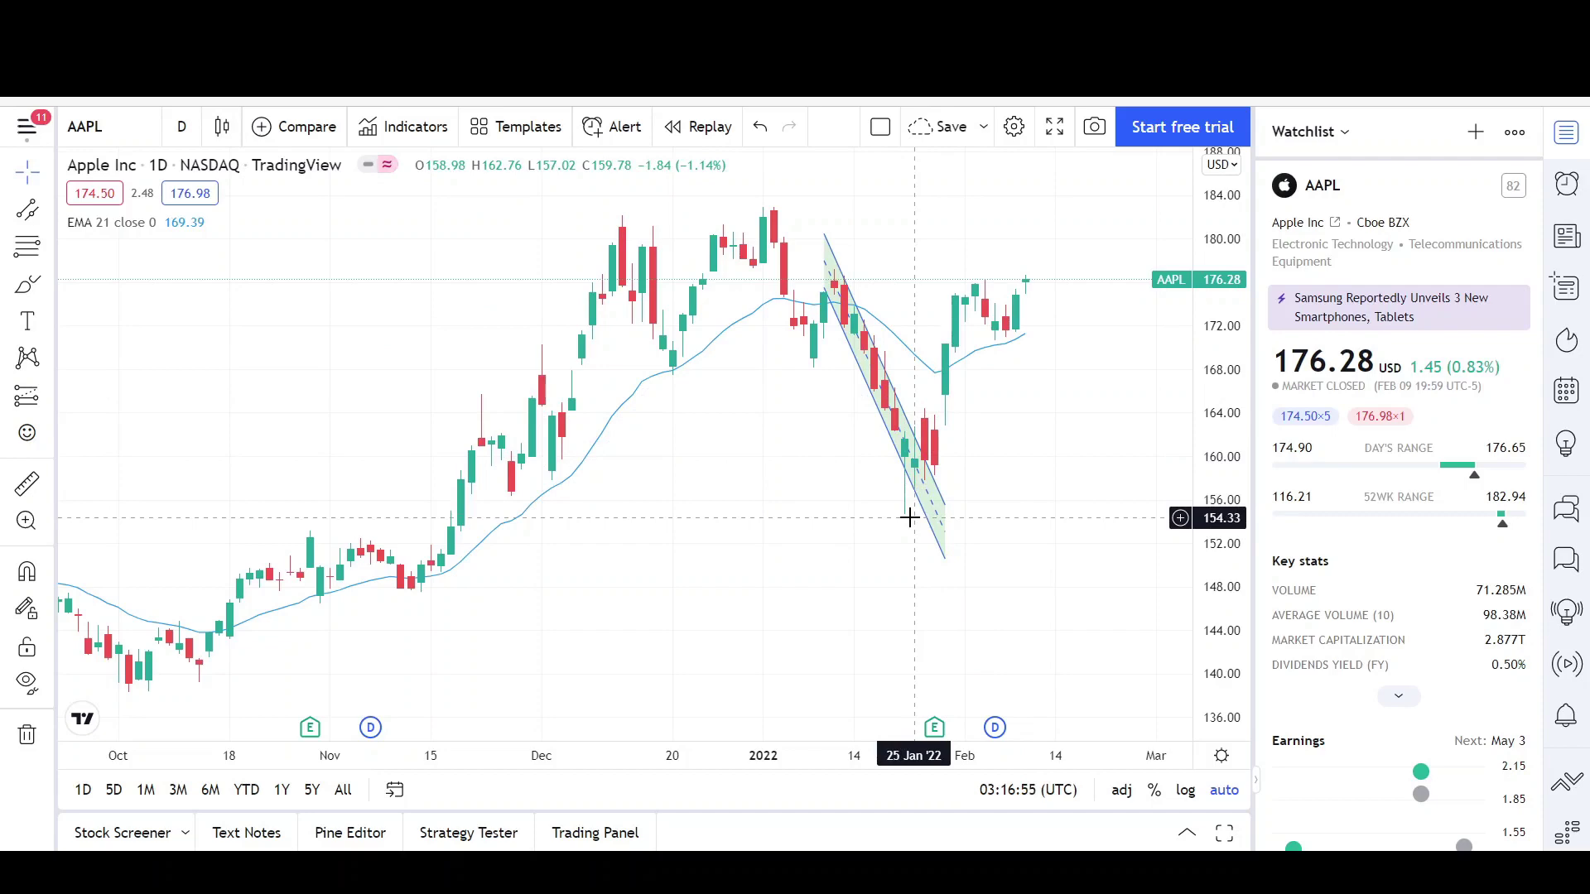
# Draw a wide rising parallel channel from 03 Jun '21 at 123.28 to 01 Mar '22 at 159.39, its upper edge along the highs
pyautogui.scroll(-4, 909, 517)
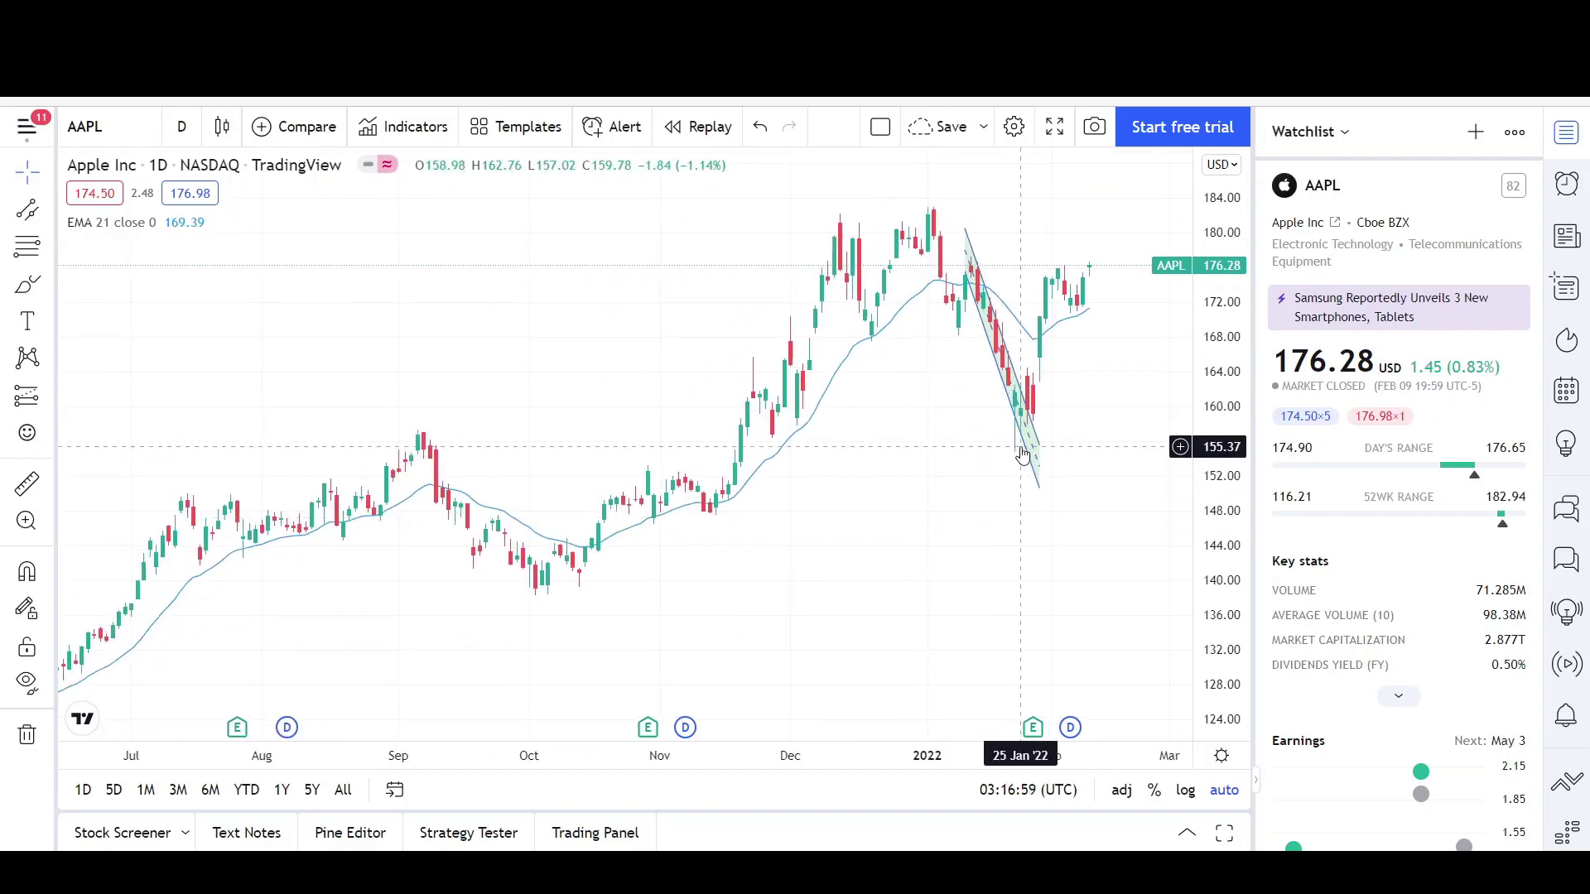
pyautogui.scroll(-2, 1020, 452)
pyautogui.scroll(-2, 1020, 452)
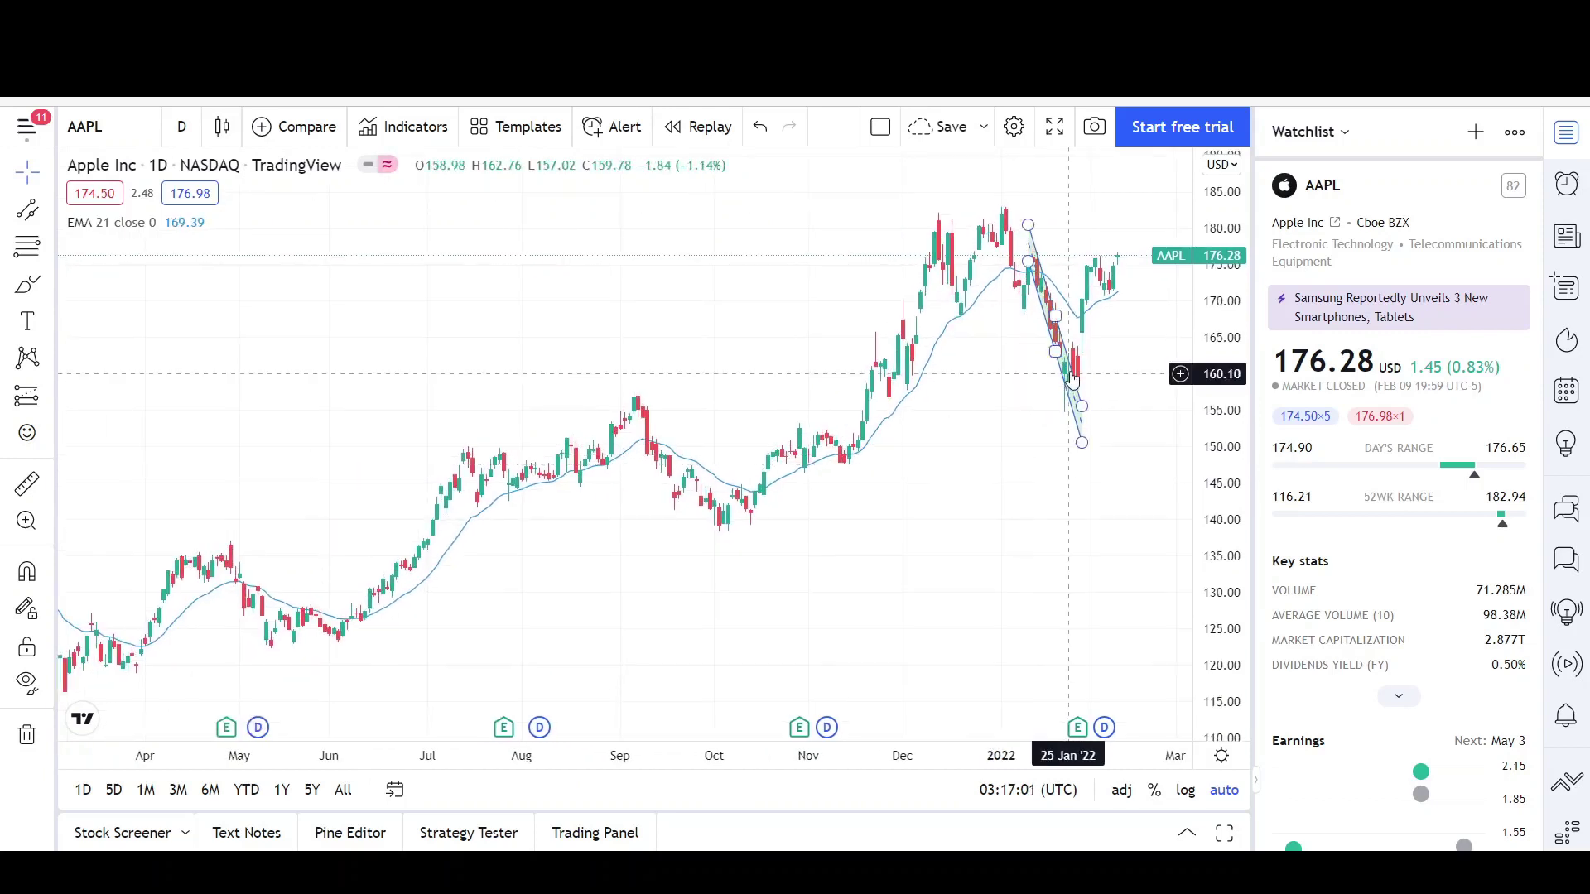
pyautogui.scroll(-2, 1054, 454)
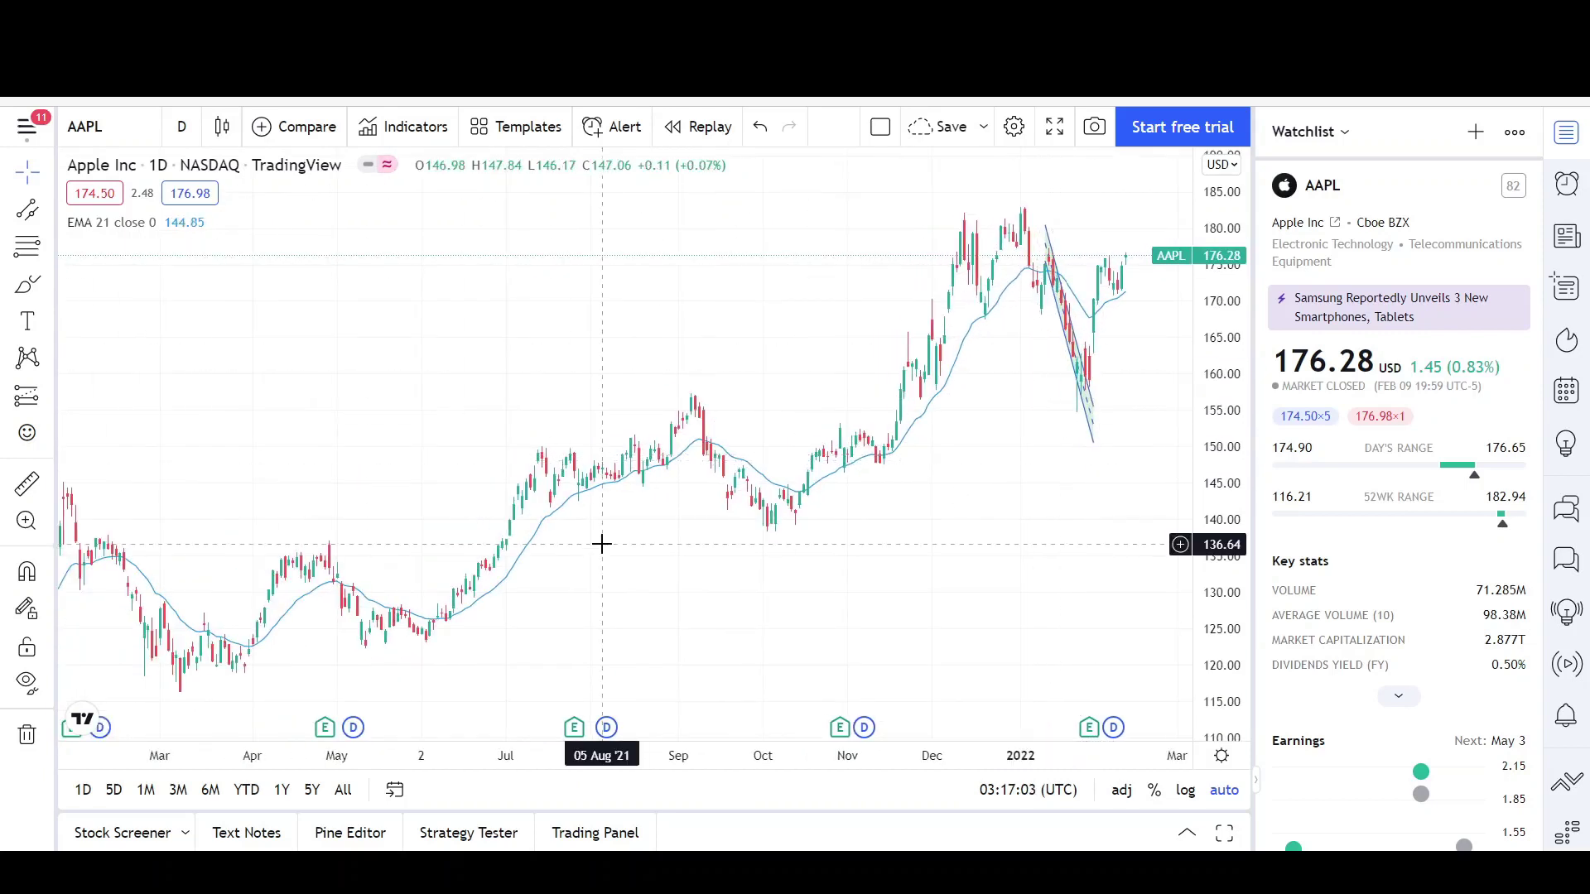
pyautogui.click(424, 640)
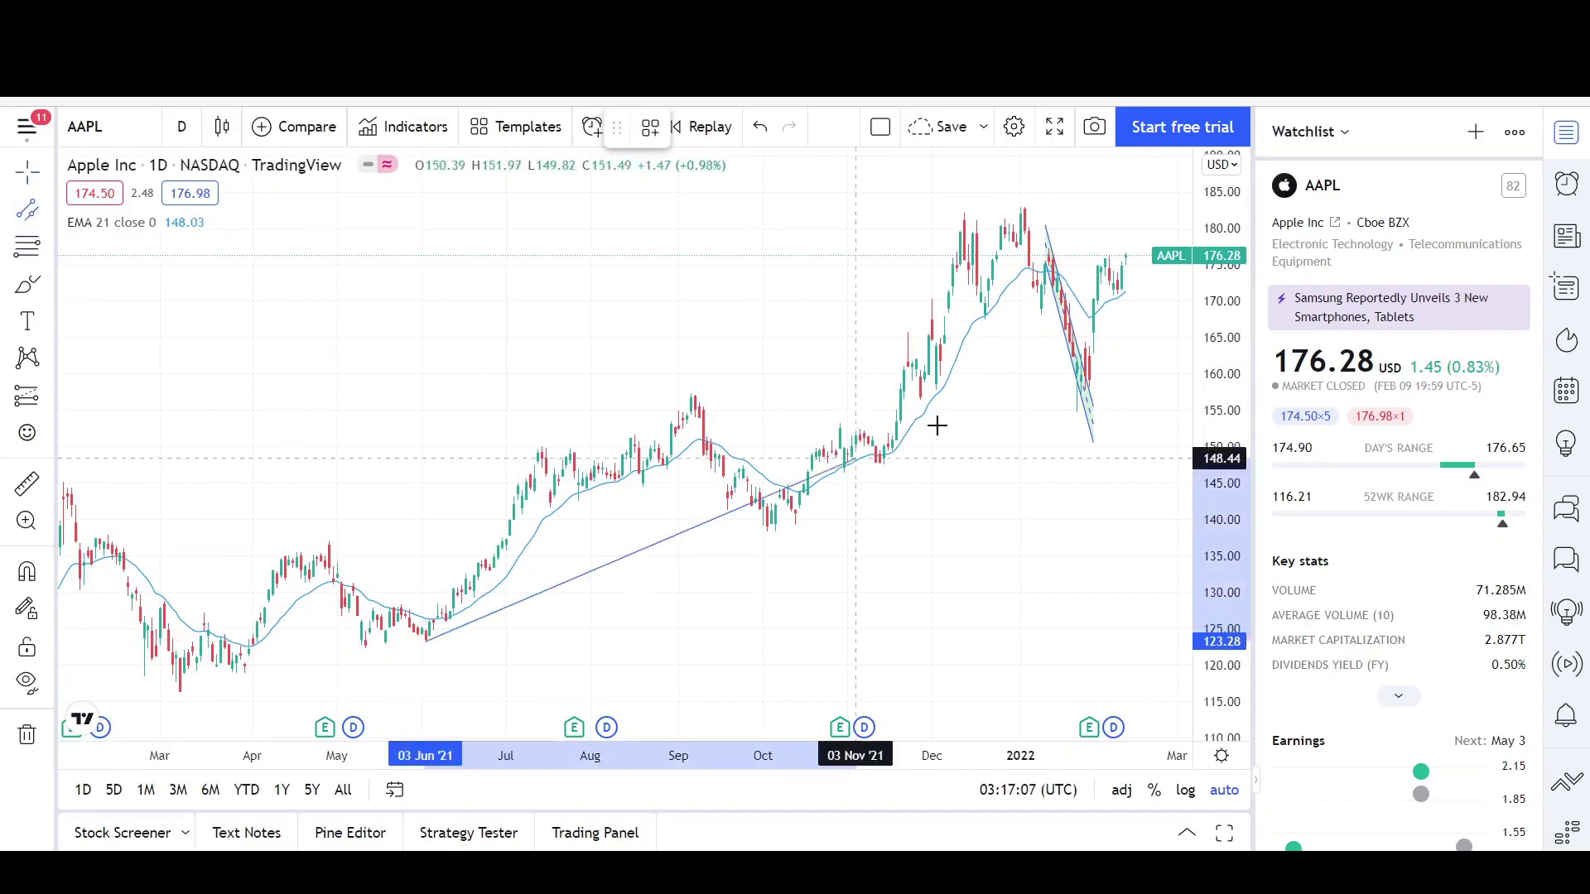
pyautogui.click(1178, 379)
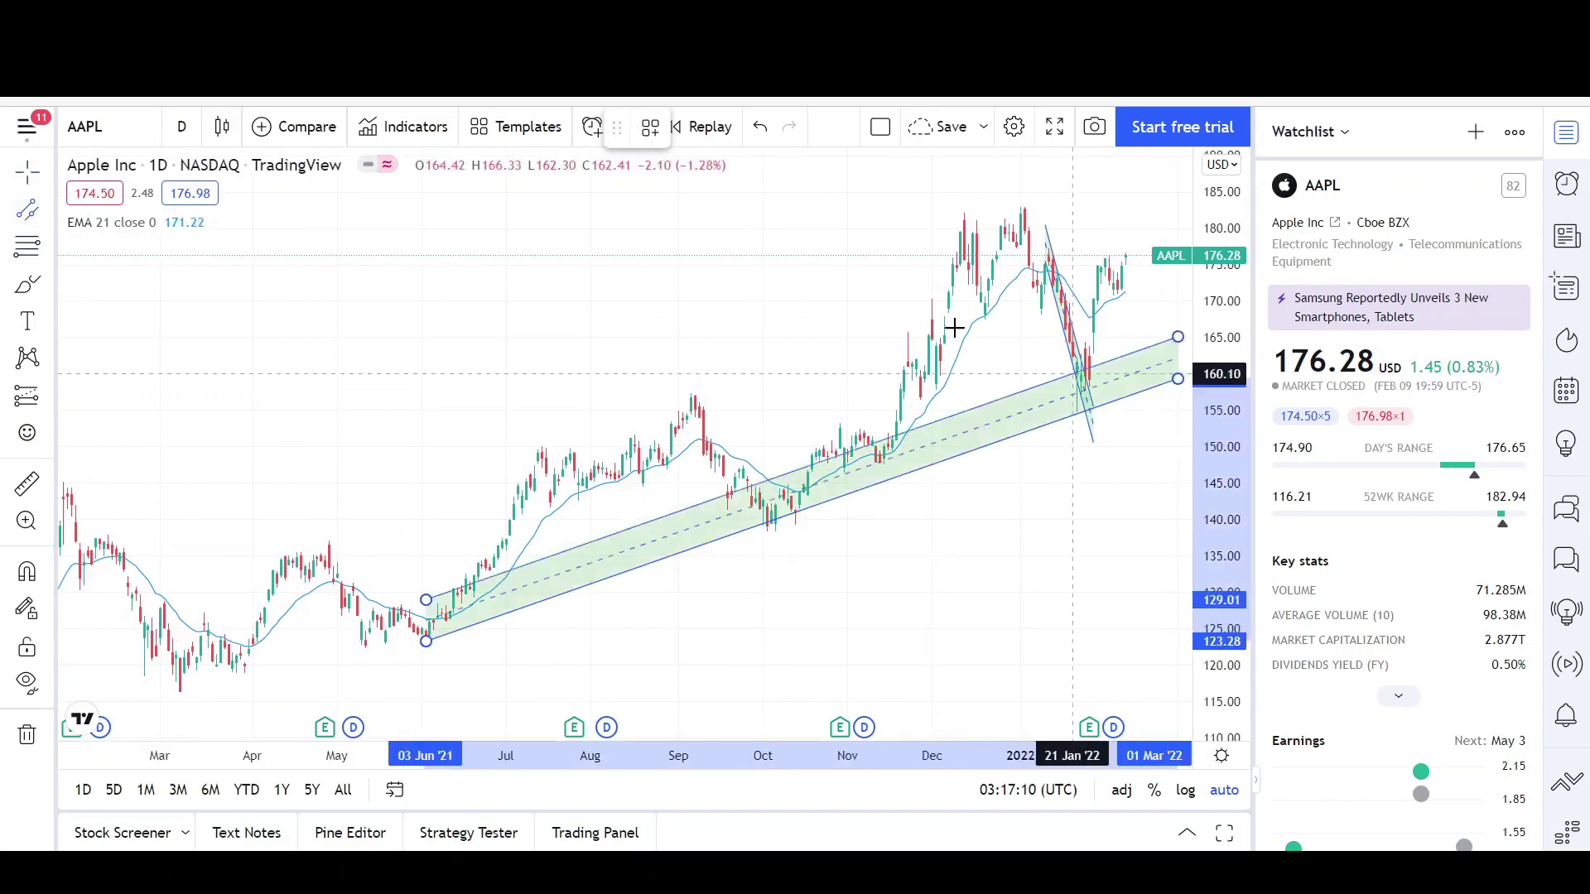
pyautogui.click(952, 237)
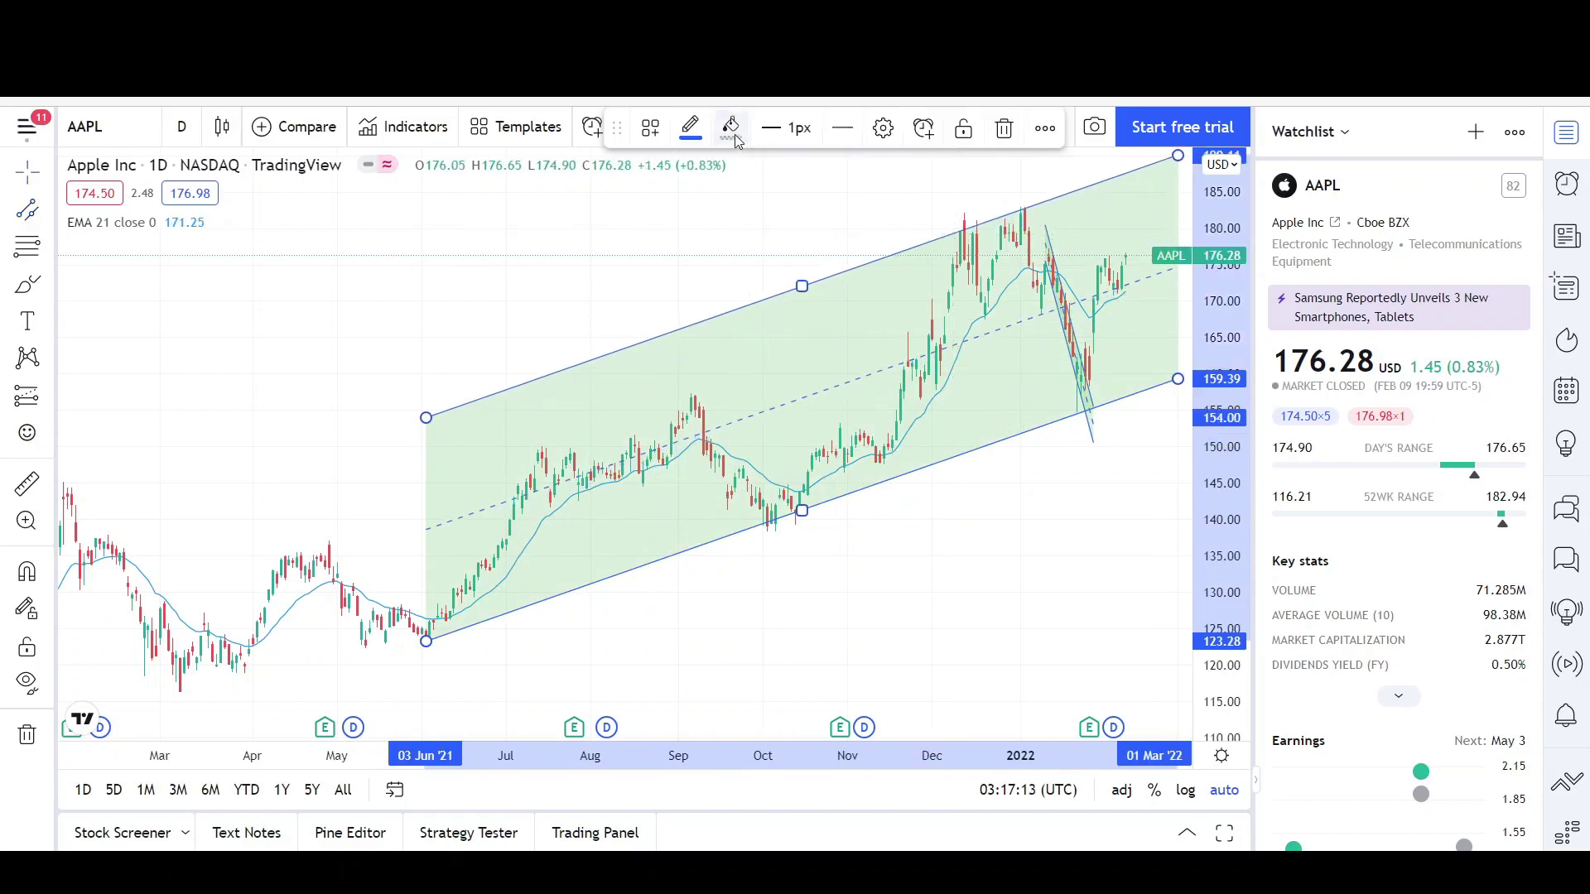
# Fill the wide rising channel with yellow and extend its lower starting point back to late May 2021
pyautogui.click(730, 127)
pyautogui.click(779, 197)
pyautogui.click(780, 184)
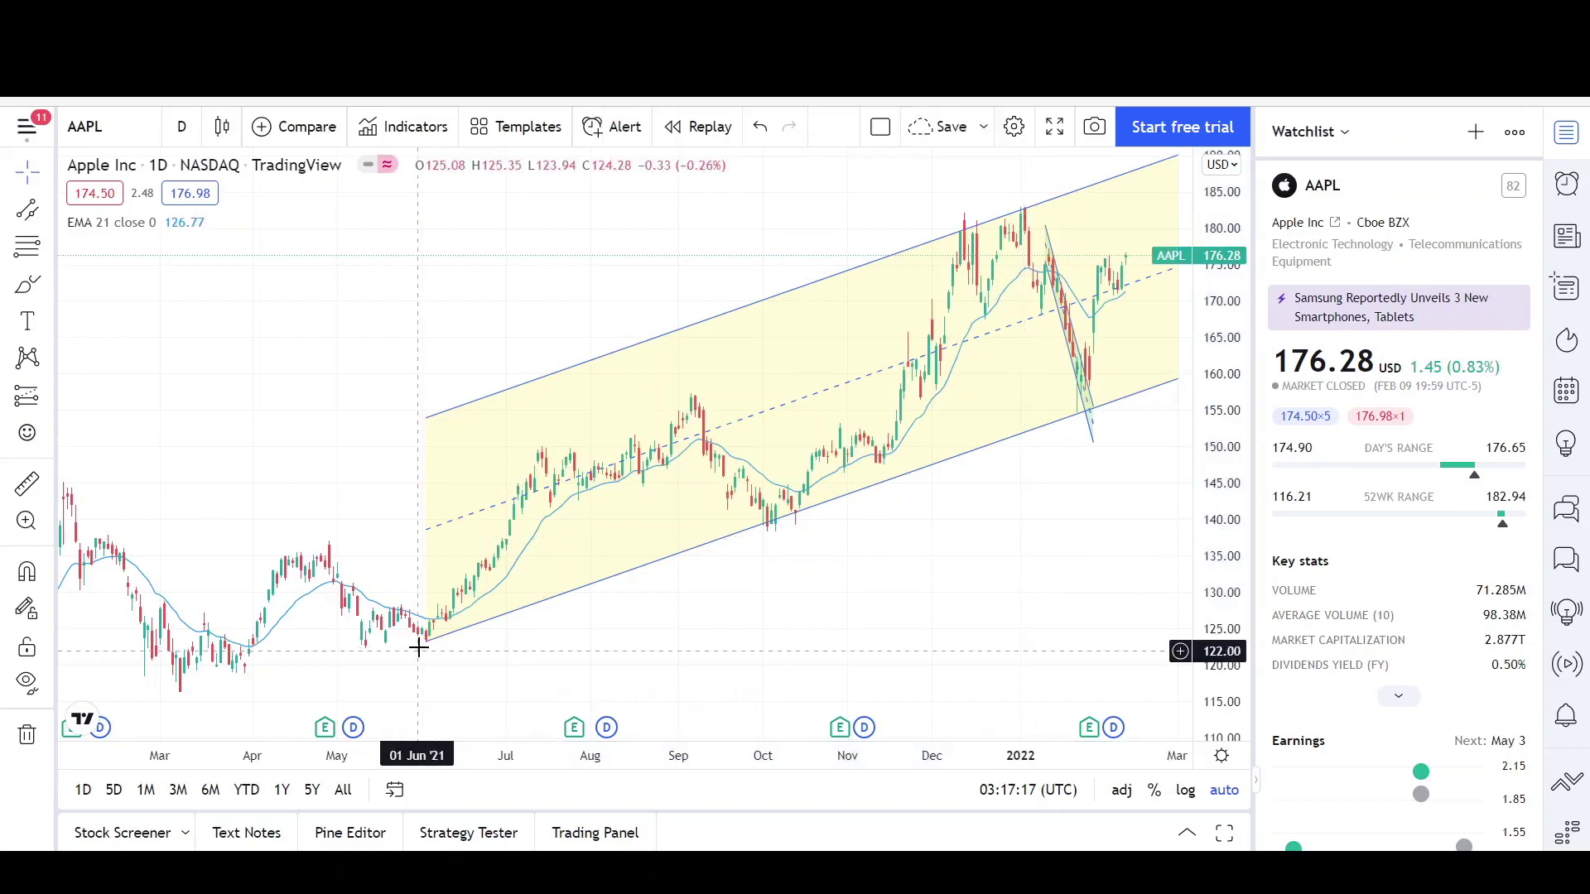
pyautogui.moveTo(425, 644); pyautogui.dragTo(403, 656)
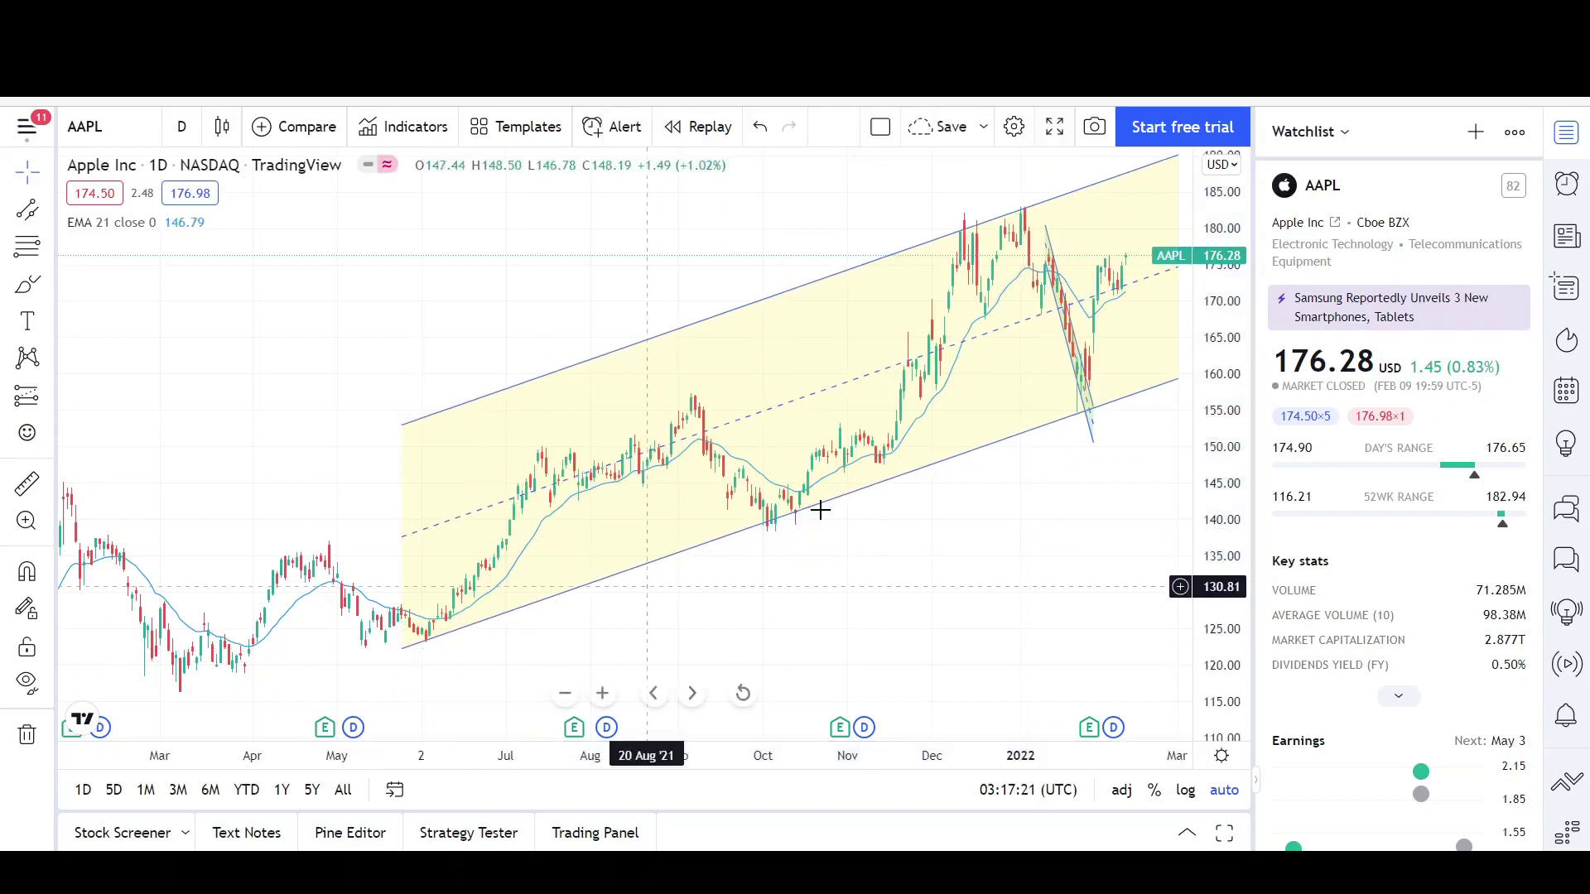
# Examine how price meets the rising channel's lower edge at the October 2021 and late January 2022 lows
pyautogui.scroll(3, 811, 507)
pyautogui.scroll(2, 811, 507)
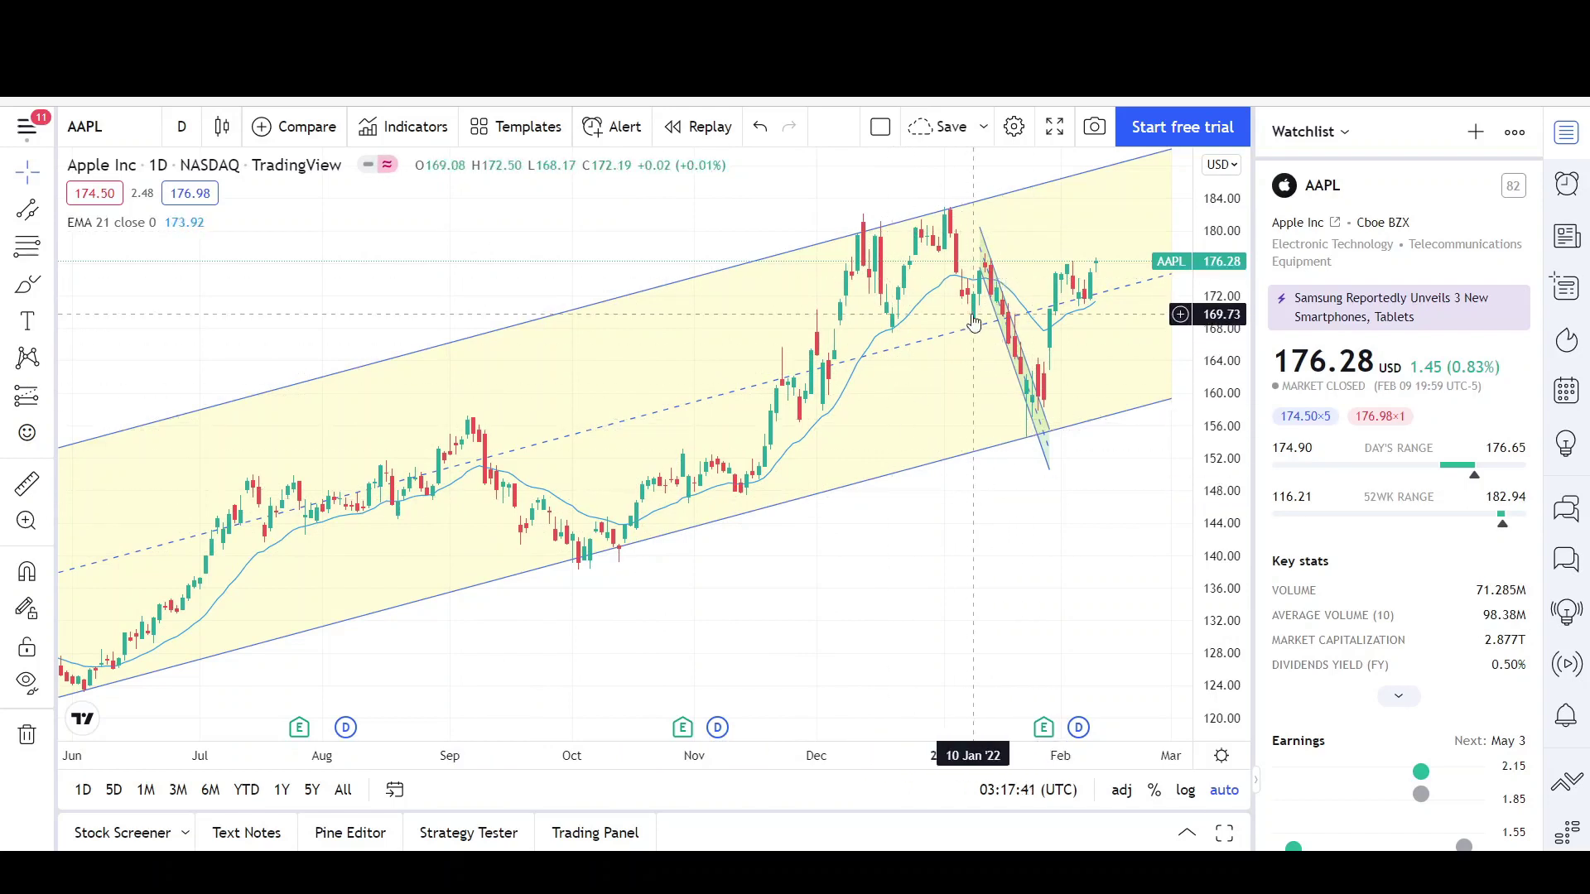
pyautogui.click(756, 433)
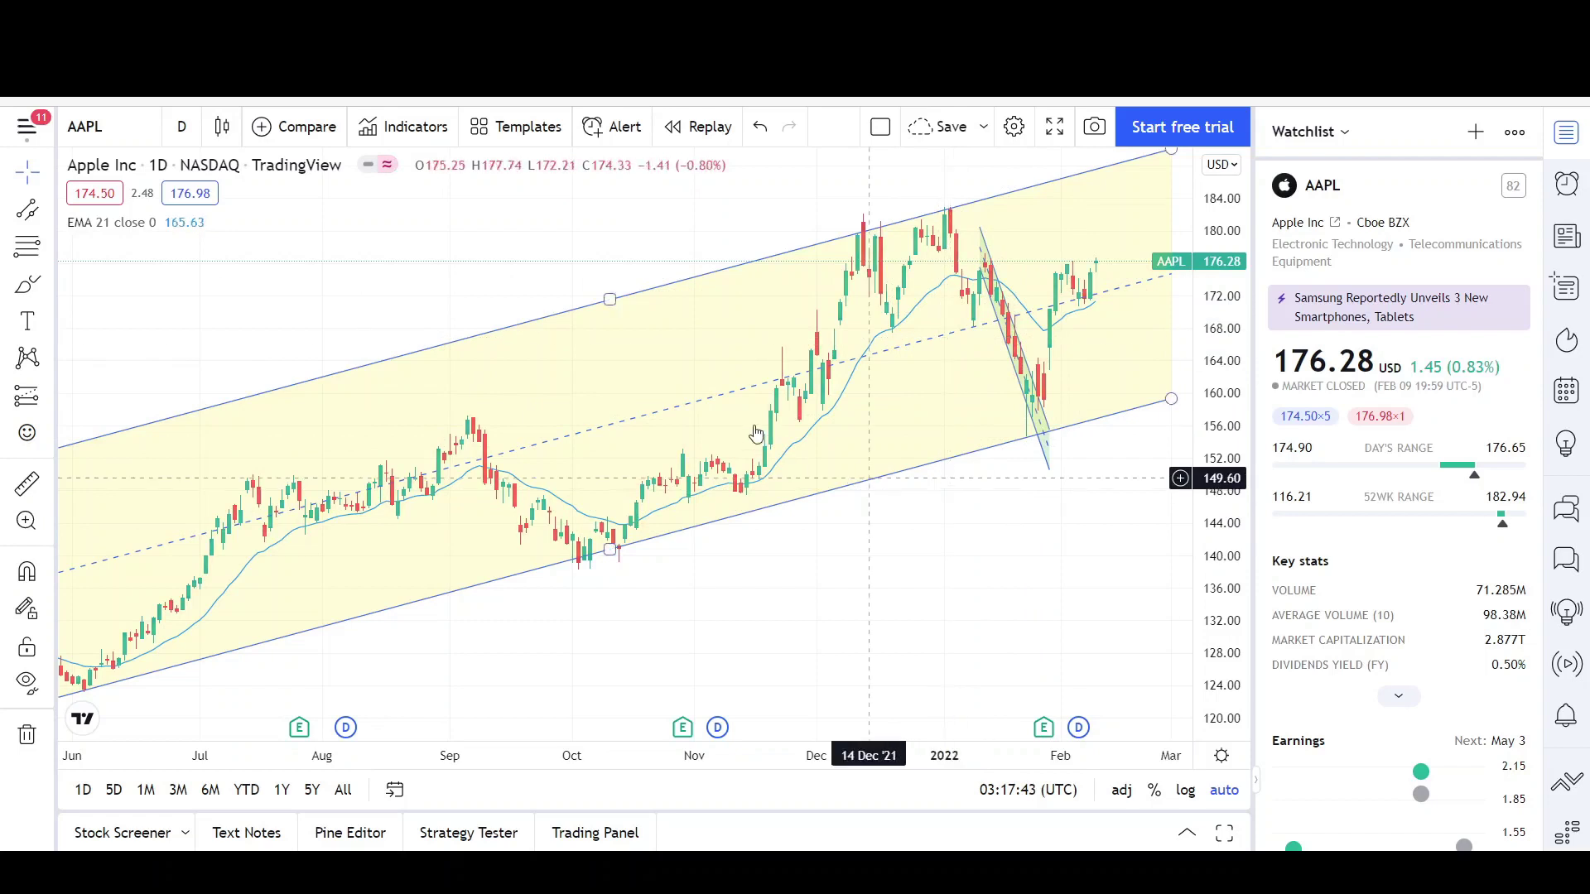
pyautogui.press('Escape')
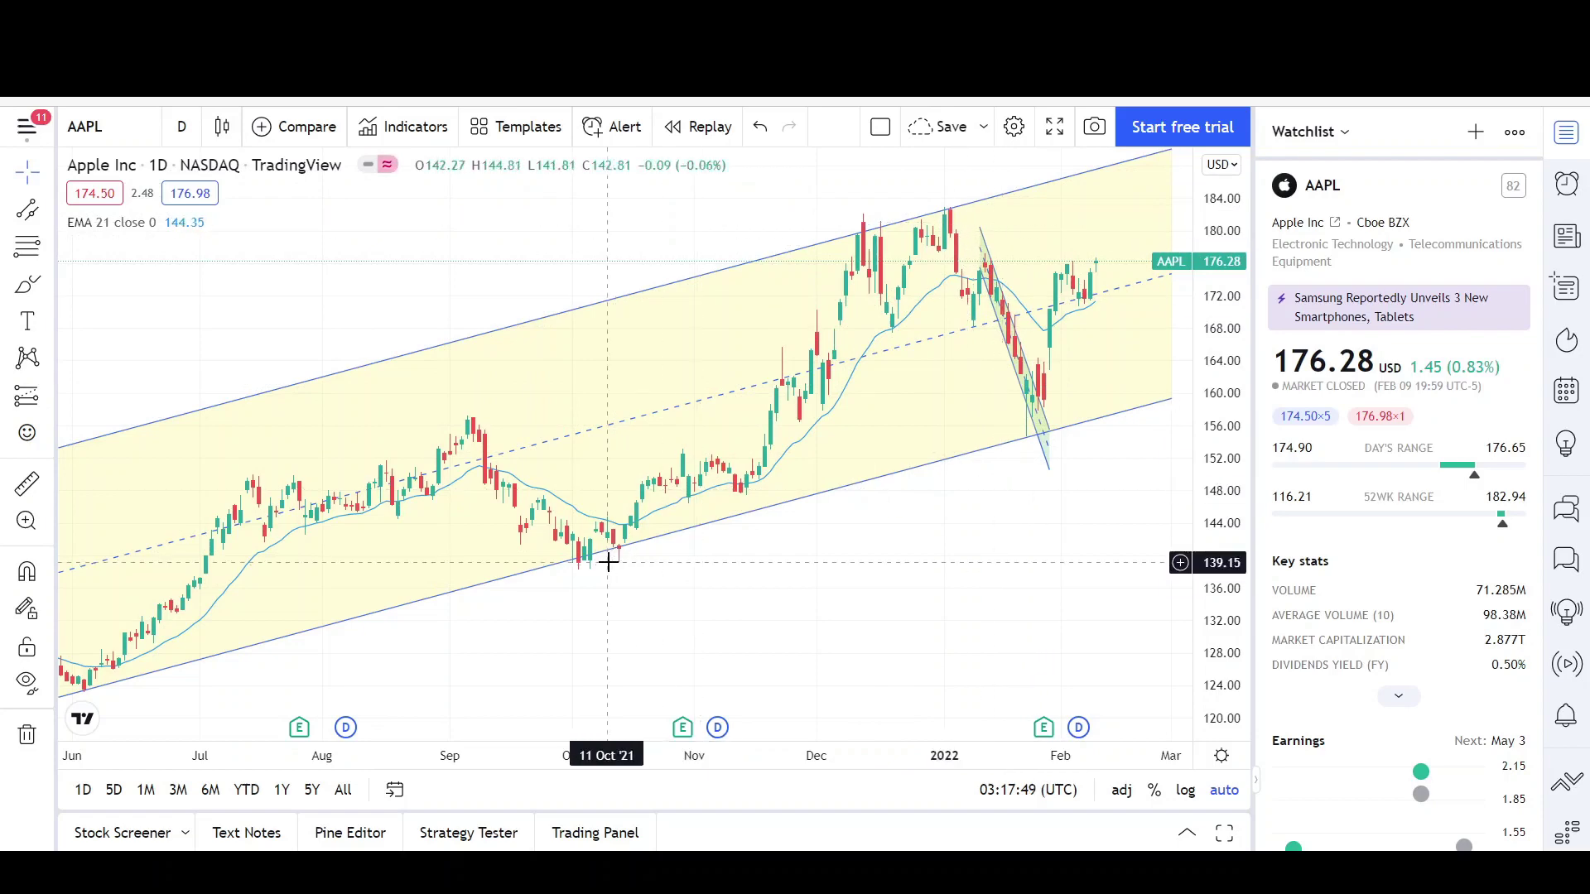
pyautogui.scroll(4, 1005, 293)
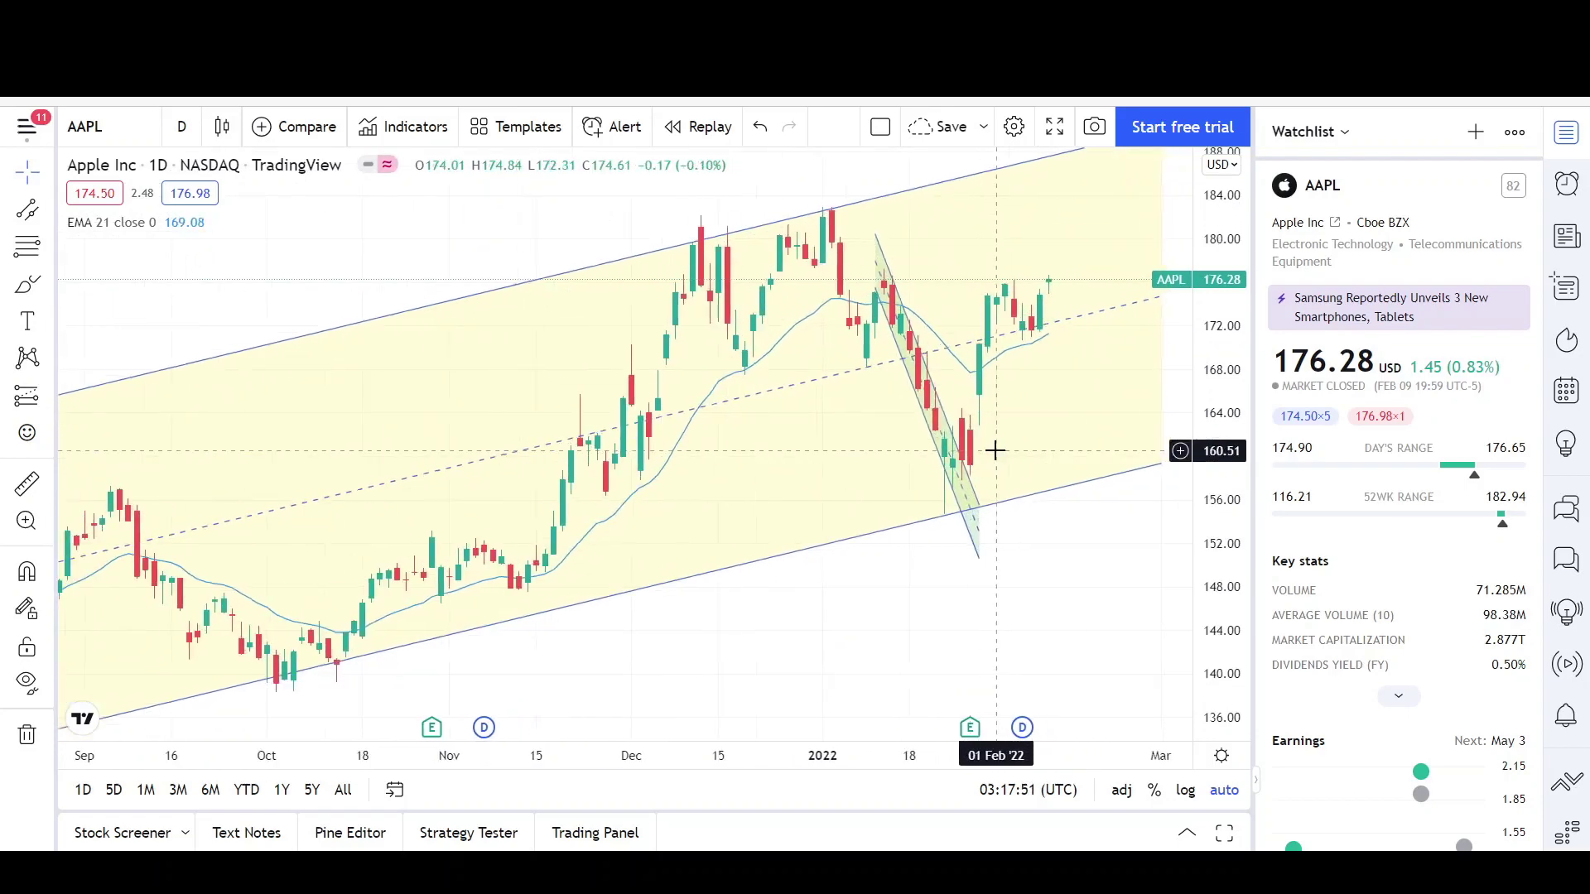
pyautogui.scroll(1, 995, 449)
pyautogui.click(959, 515)
pyautogui.click(960, 522)
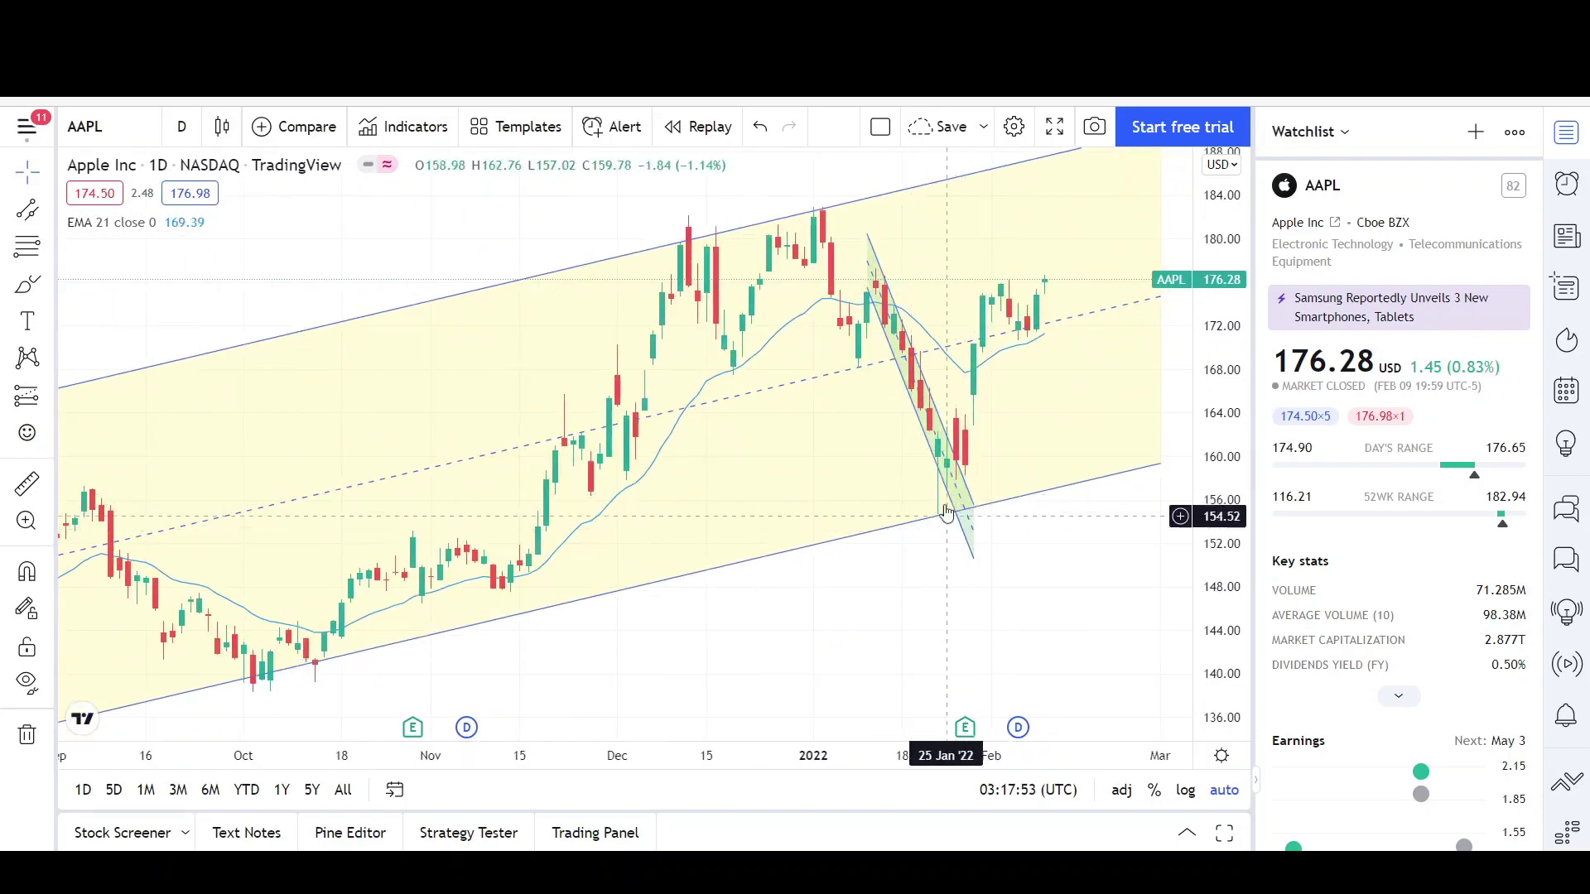
pyautogui.scroll(-2, 557, 479)
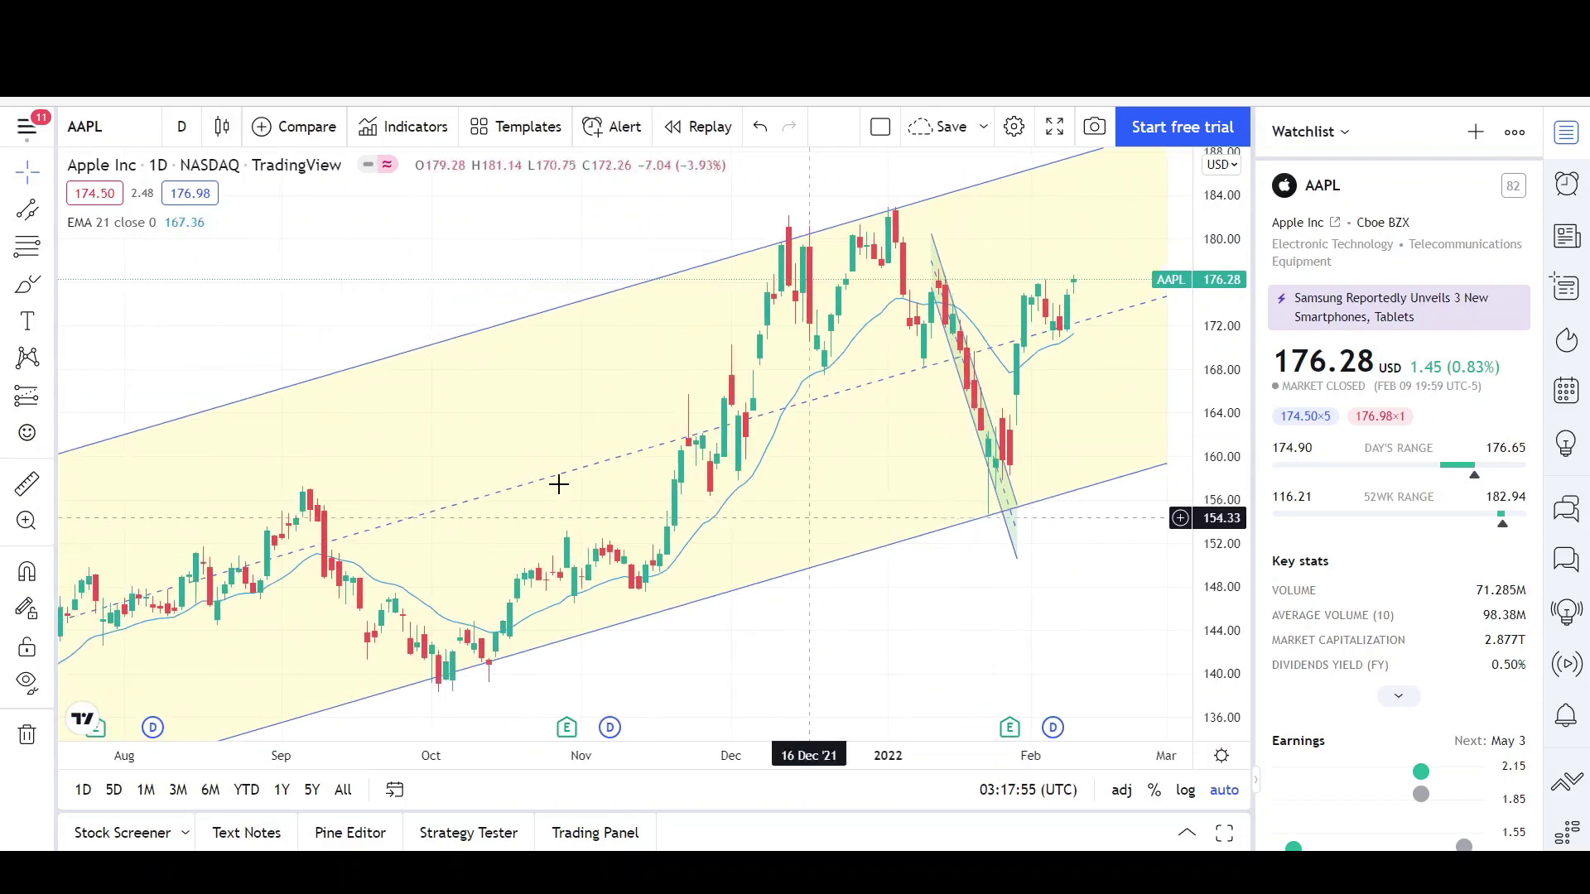
# Place a horizontal line at about 156.80, level with the early September 2021 peak
pyautogui.click(48, 212)
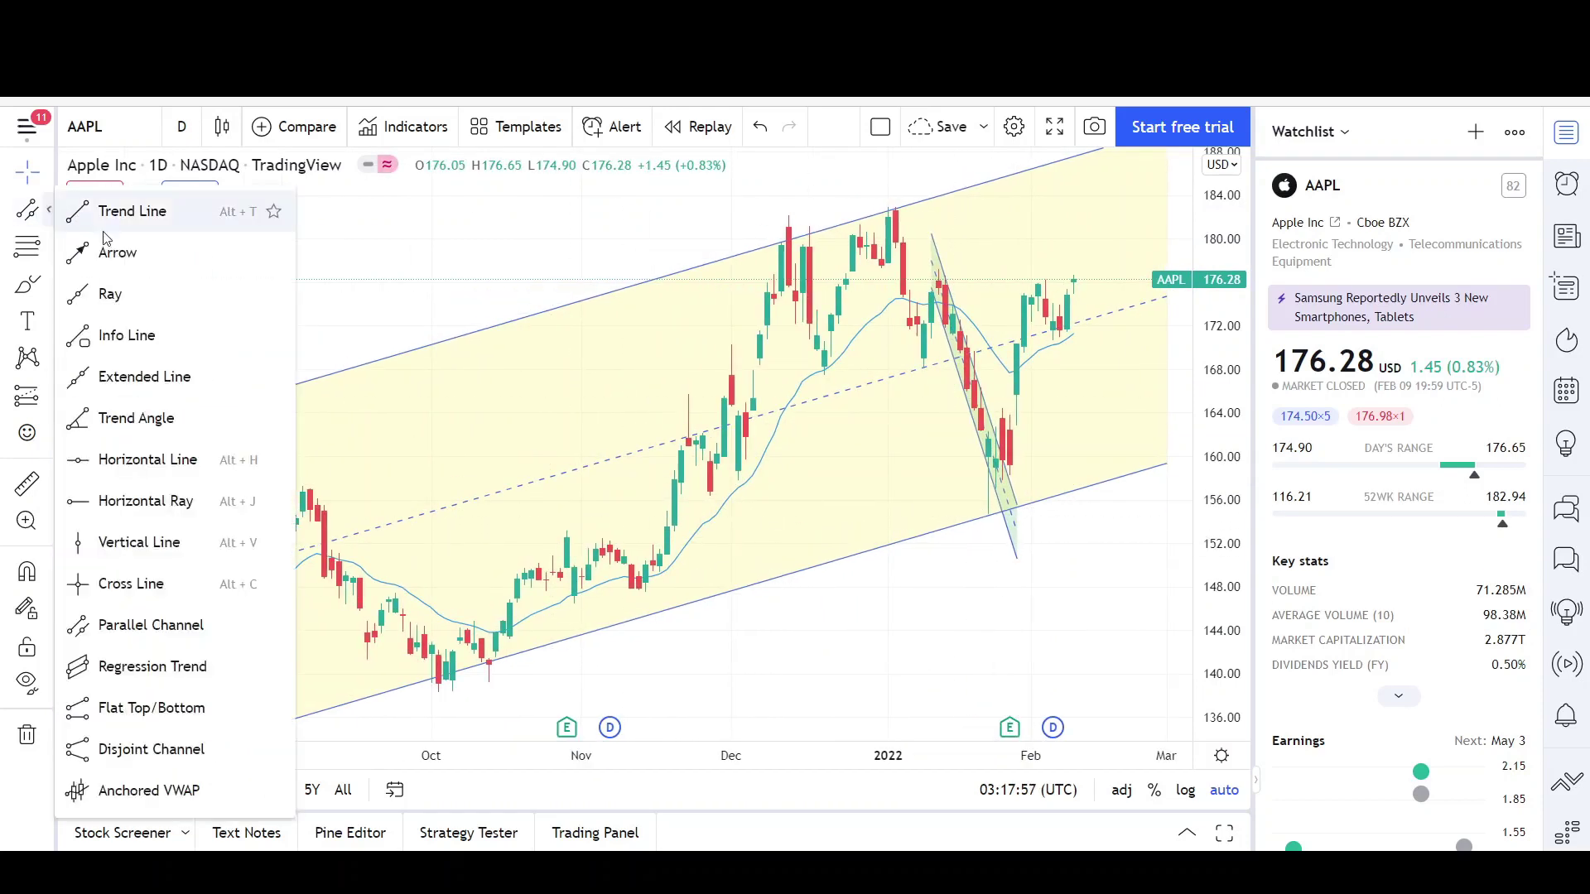
pyautogui.click(125, 458)
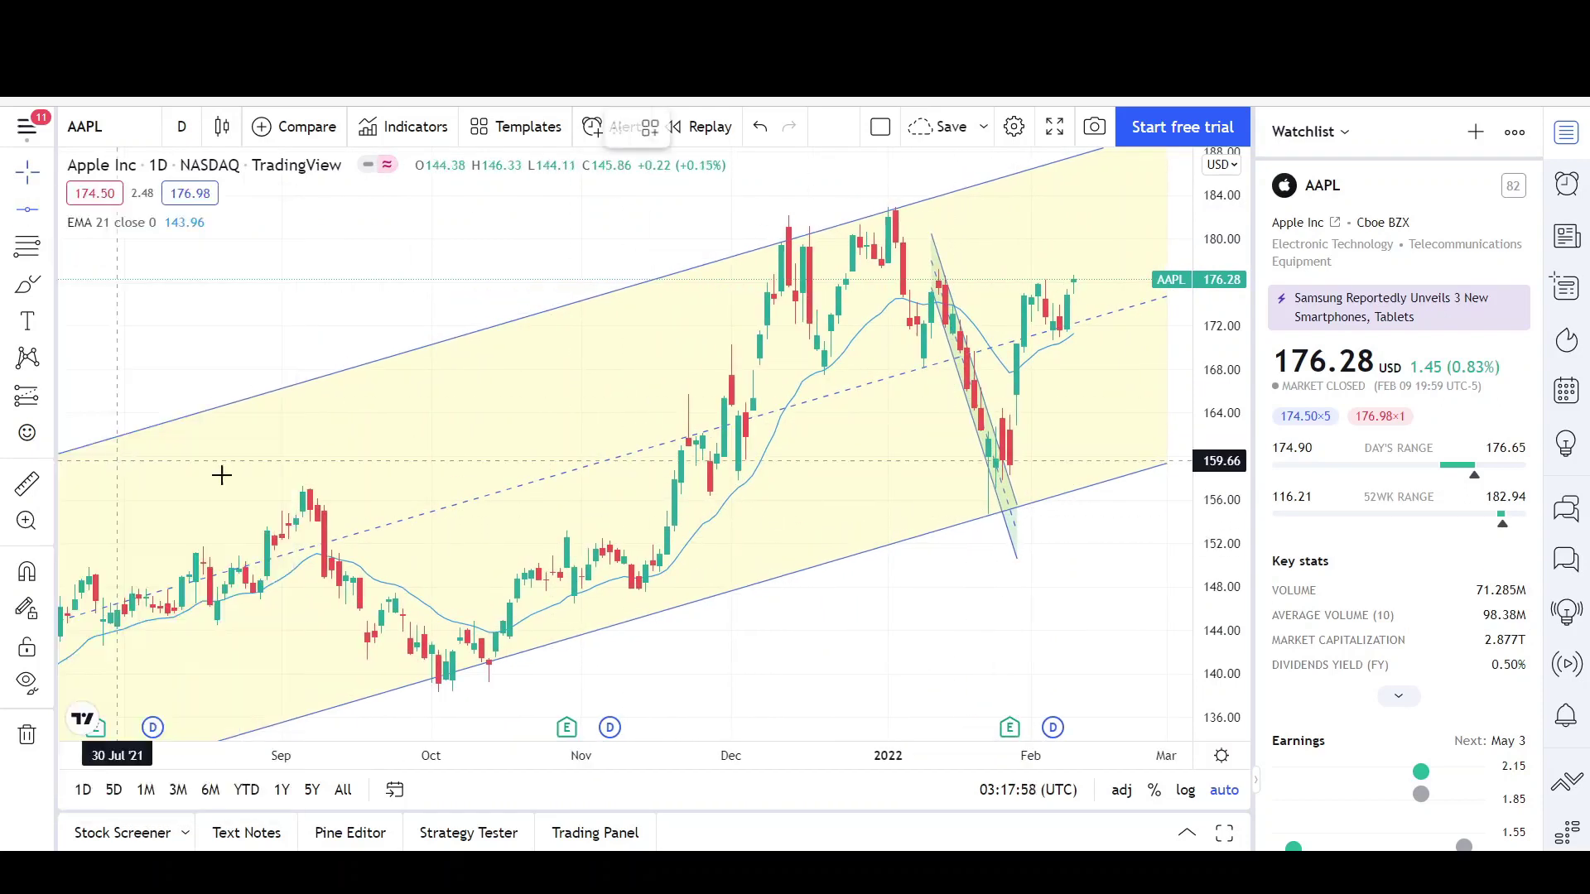
pyautogui.click(487, 491)
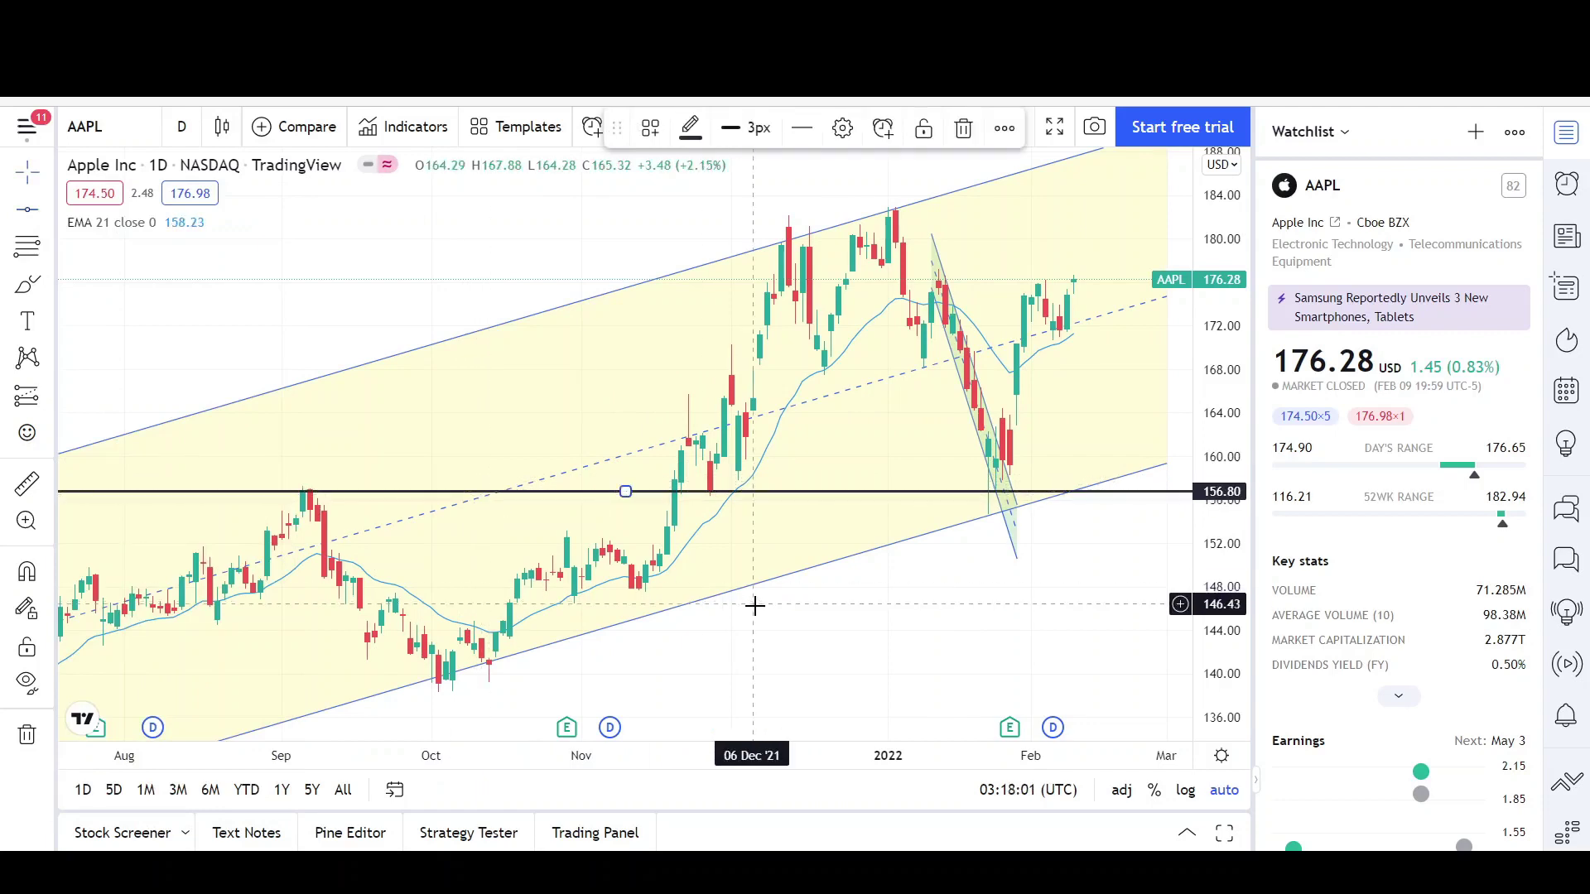
# Mark the September peak, the late November pullback and the late January low along the horizontal line with red brush circles
pyautogui.scroll(1, 220, 406)
pyautogui.click(28, 285)
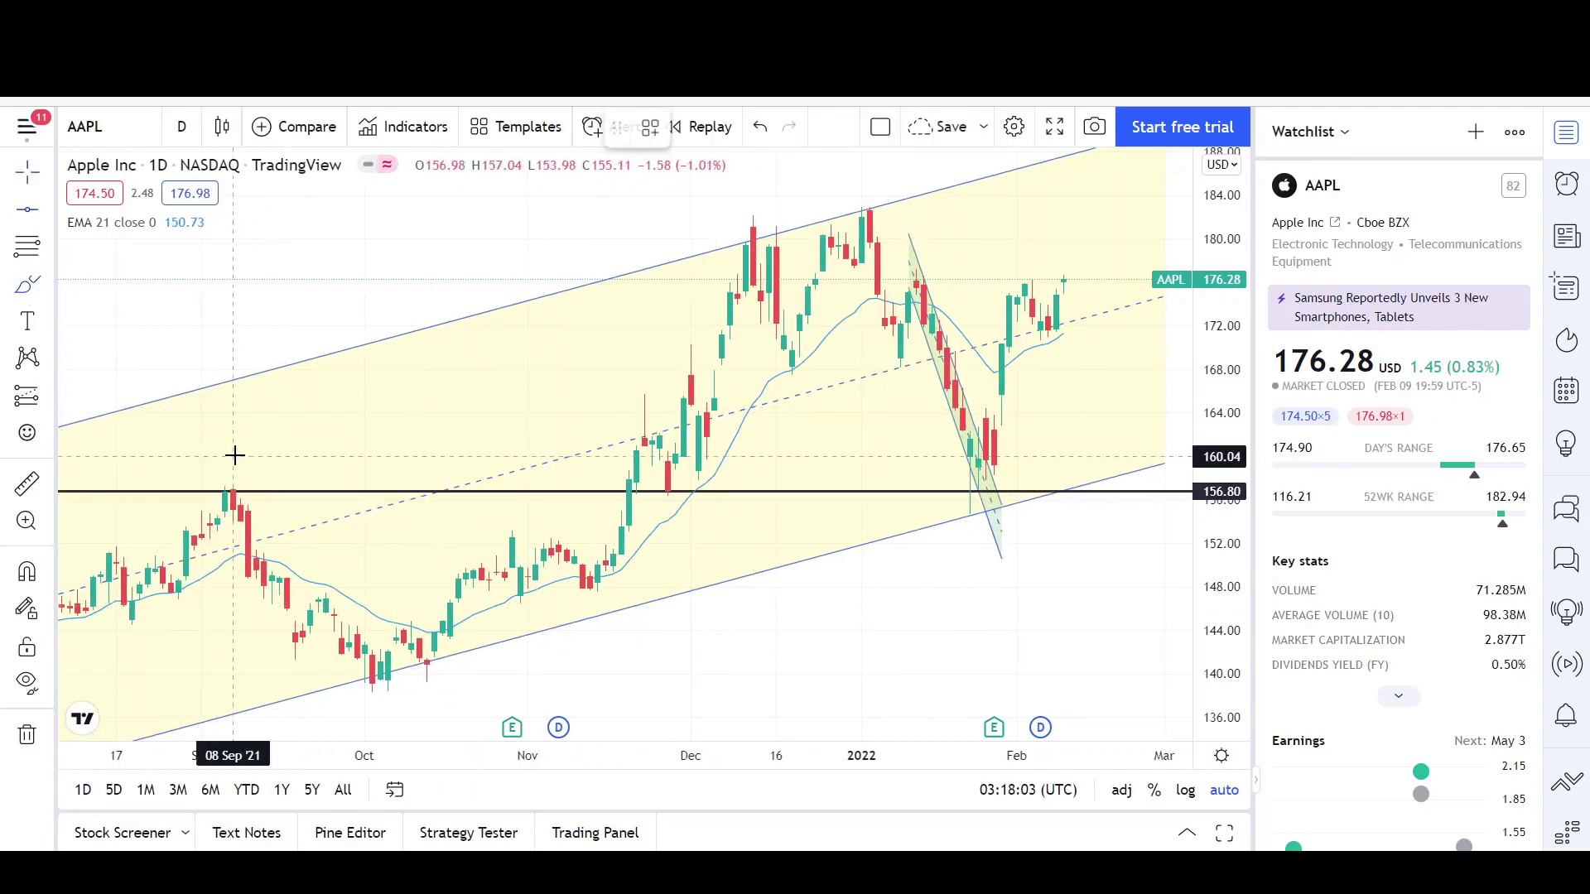
pyautogui.moveTo(234, 480); pyautogui.dragTo(220, 495)
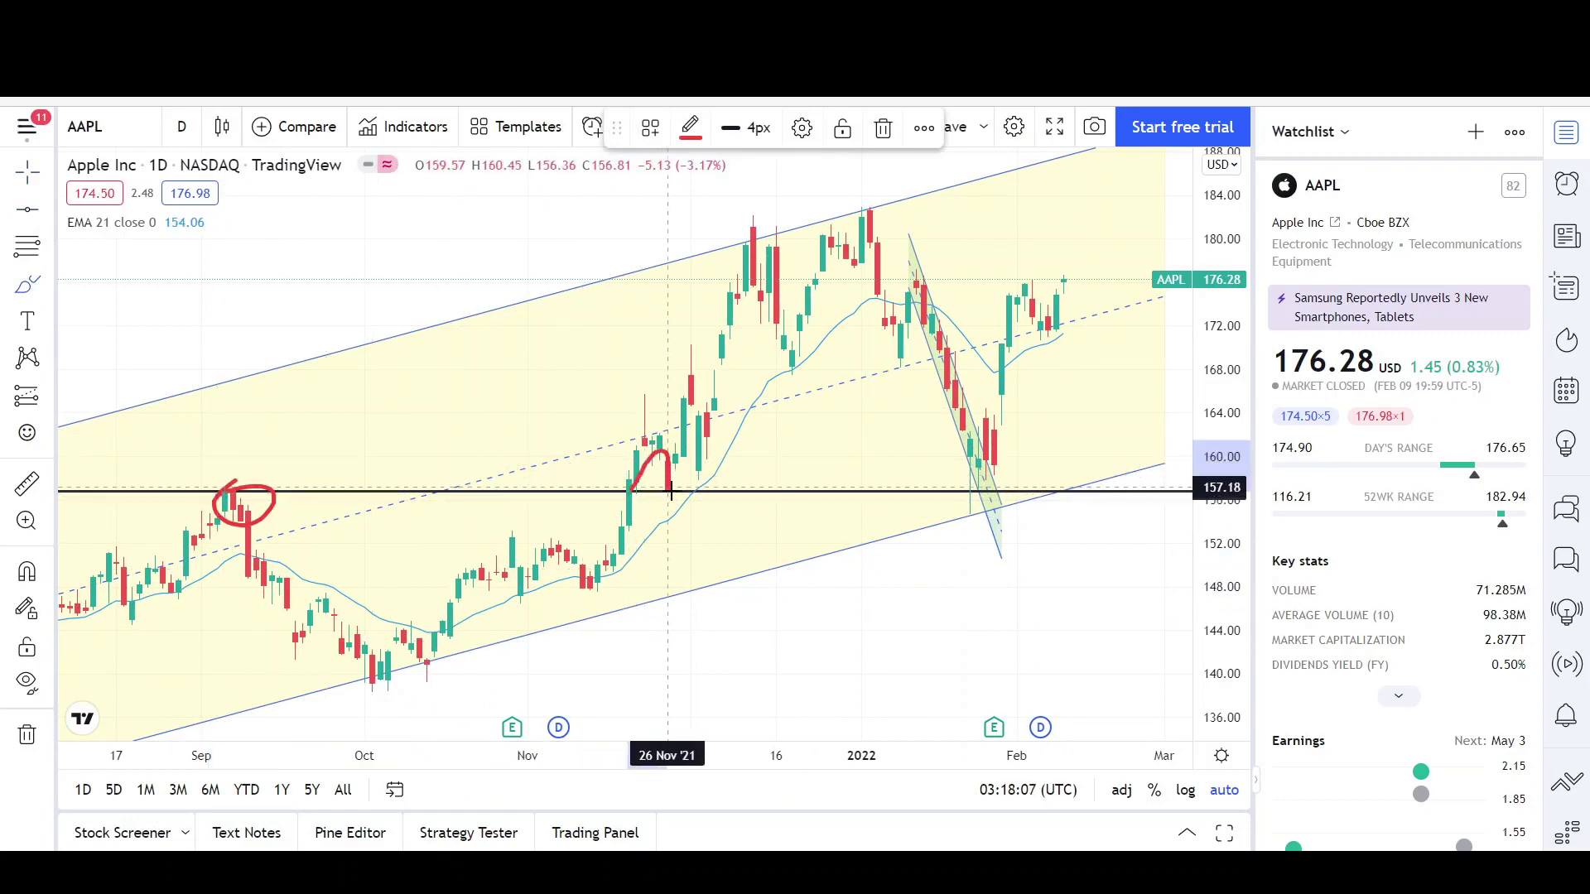
pyautogui.moveTo(645, 487); pyautogui.dragTo(688, 475)
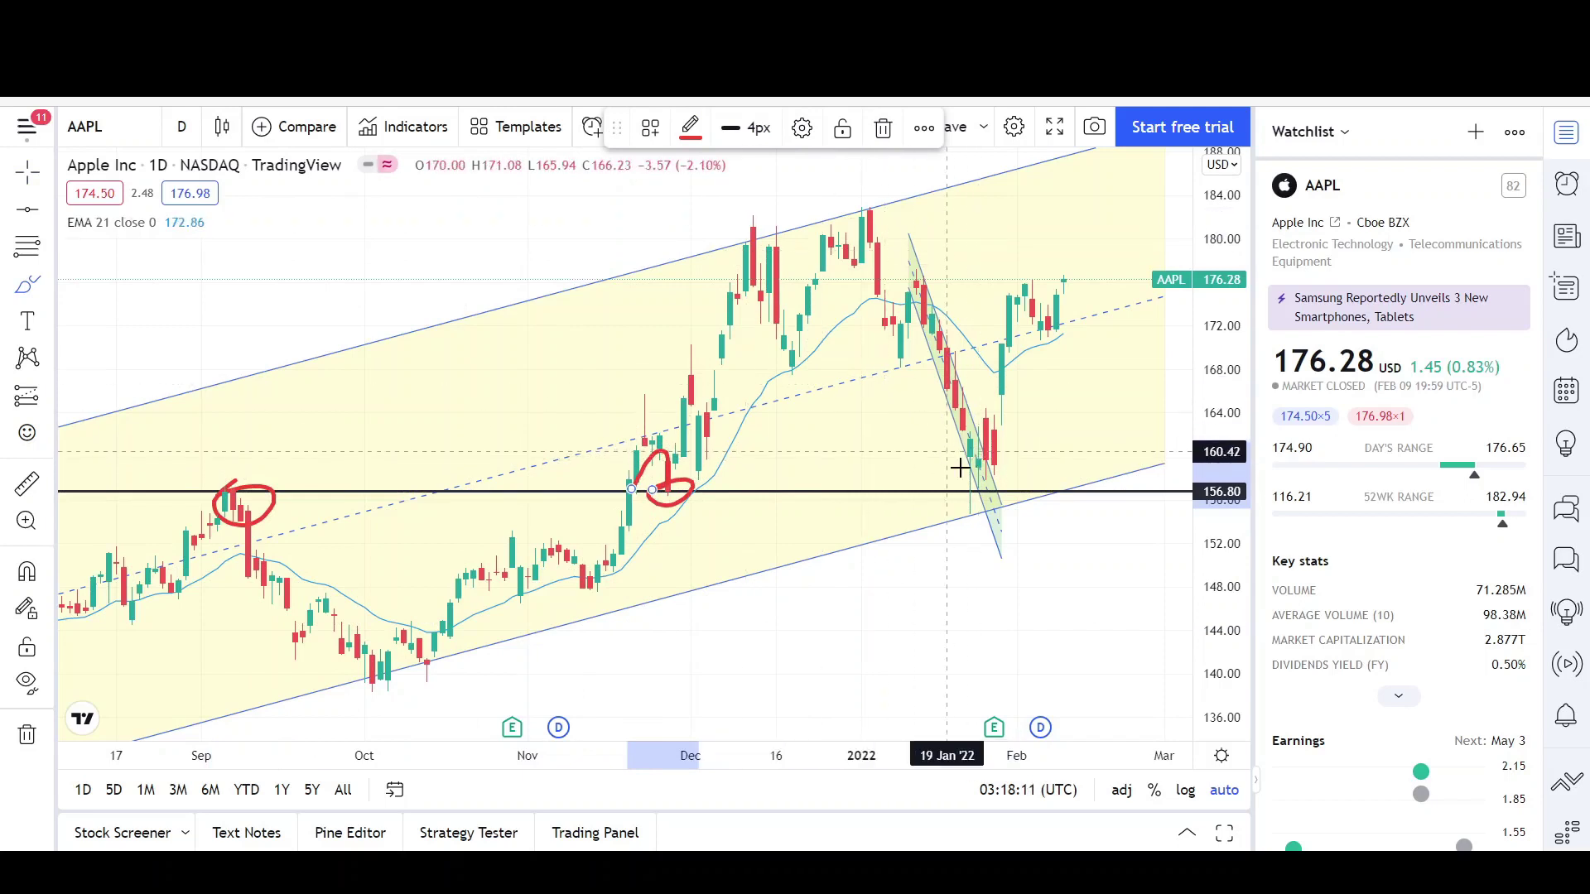
pyautogui.moveTo(963, 469); pyautogui.dragTo(963, 476)
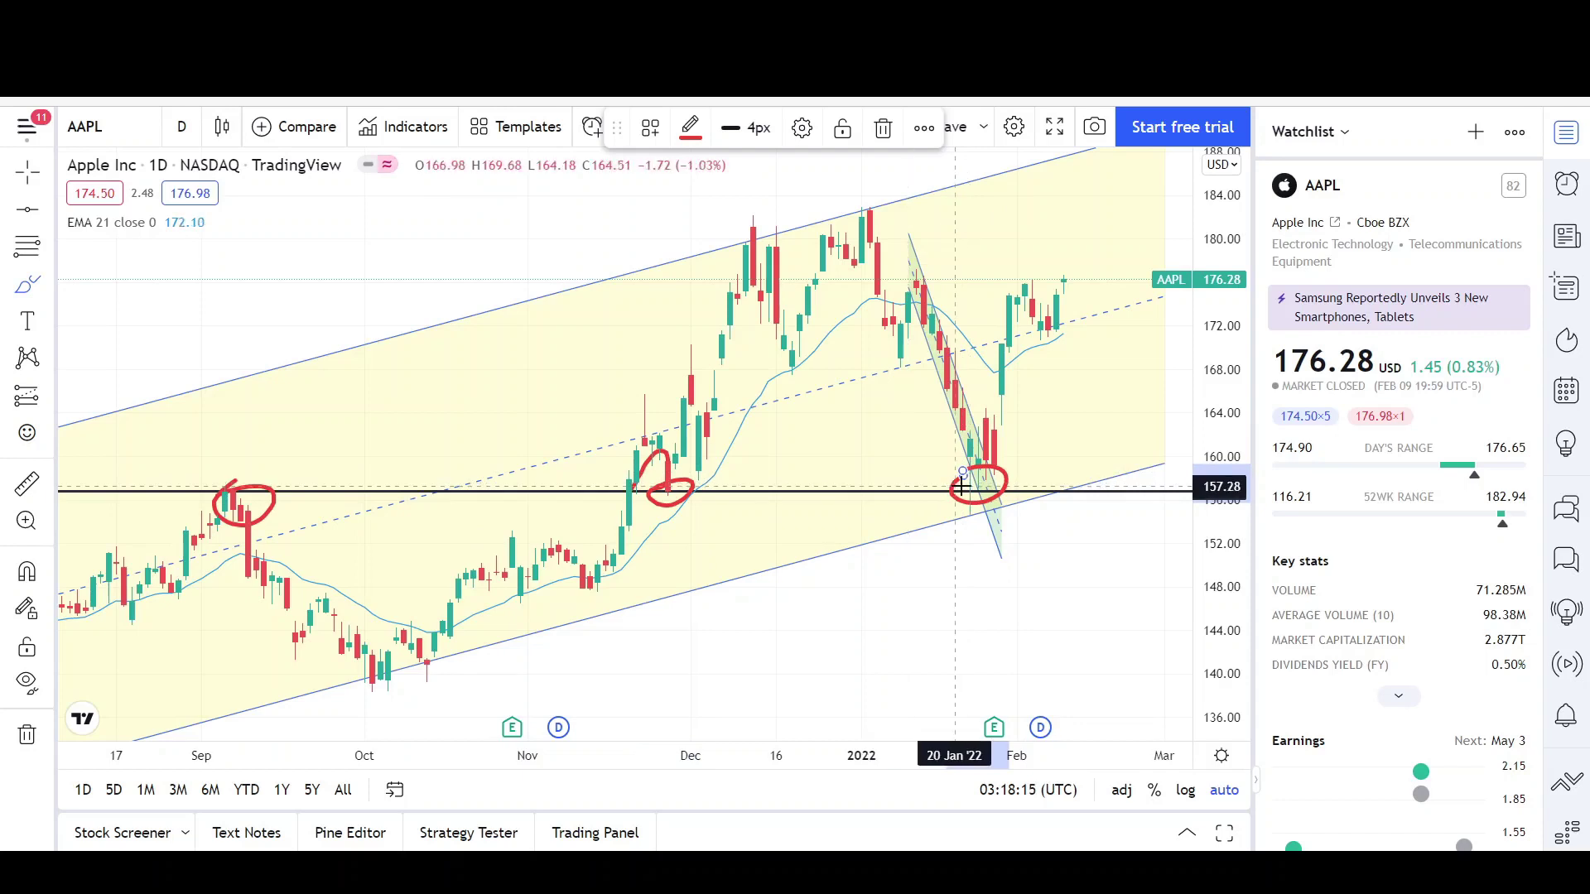
pyautogui.click(698, 483)
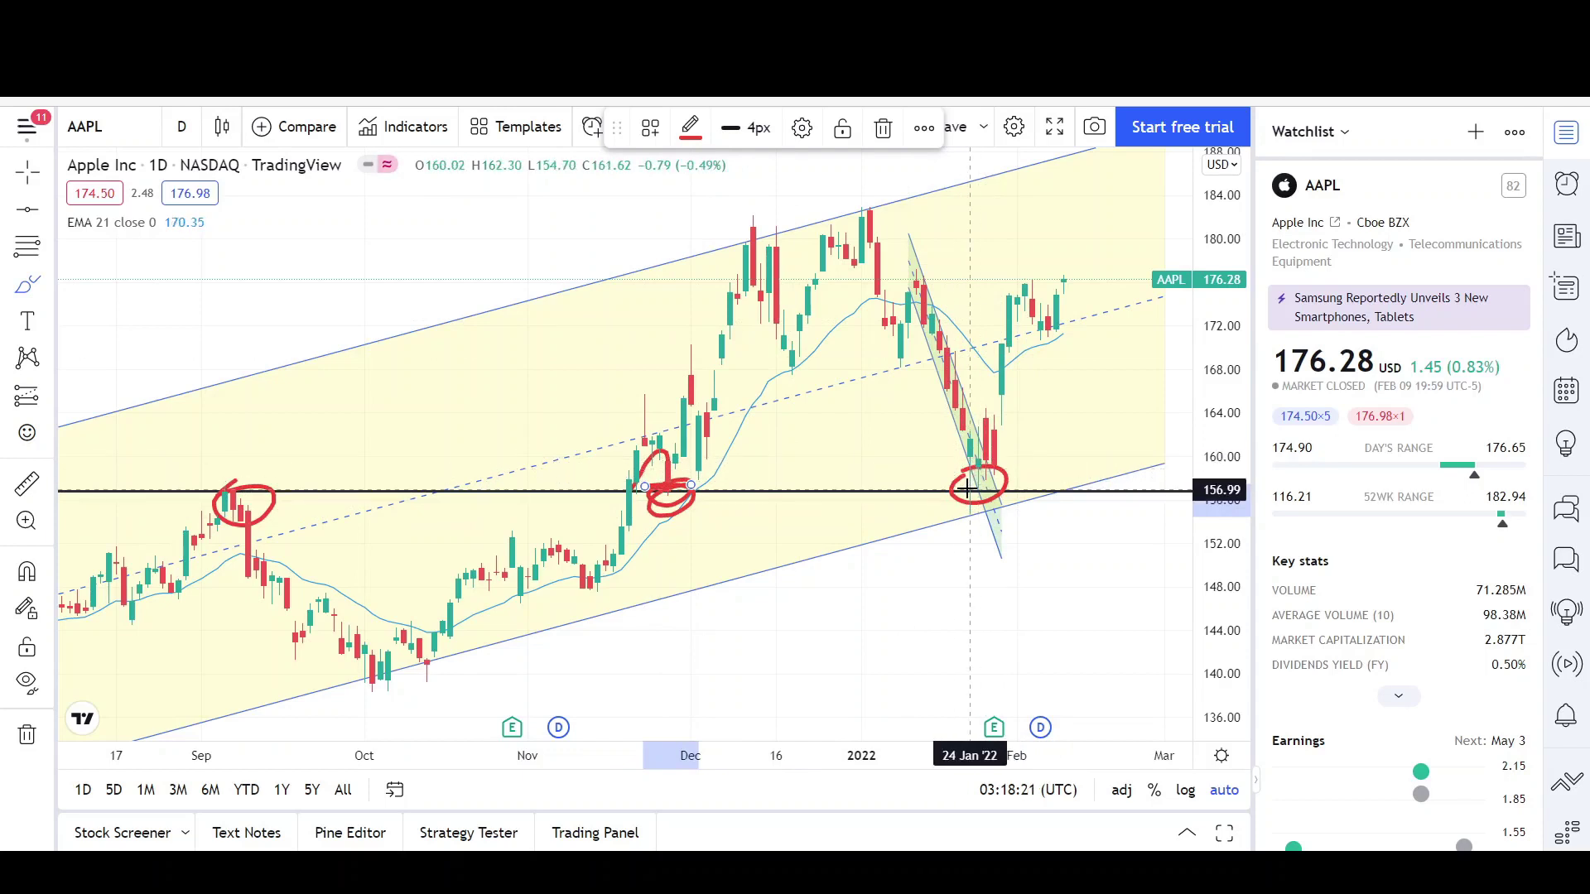
# Brush a hypothetical price path from the late January candles down below the rising channel and back up to its lower edge
pyautogui.scroll(2, 966, 489)
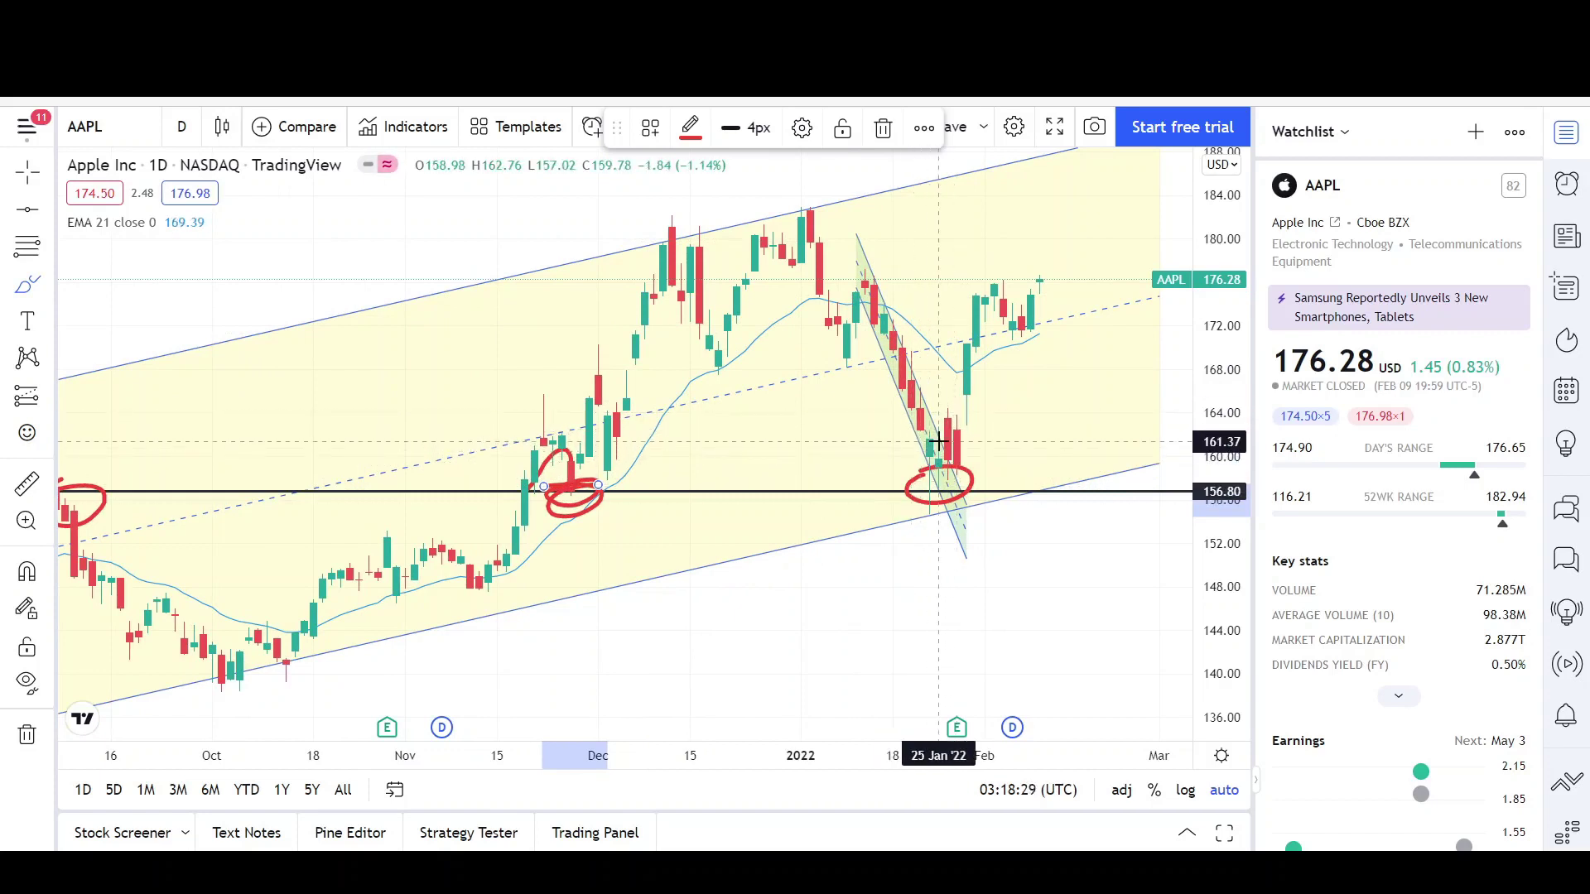
pyautogui.moveTo(938, 441)
pyautogui.mouseDown()
pyautogui.moveTo(1021, 542)
pyautogui.moveTo(1035, 501)
pyautogui.moveTo(1054, 520)
pyautogui.moveTo(1076, 473)
pyautogui.mouseUp()
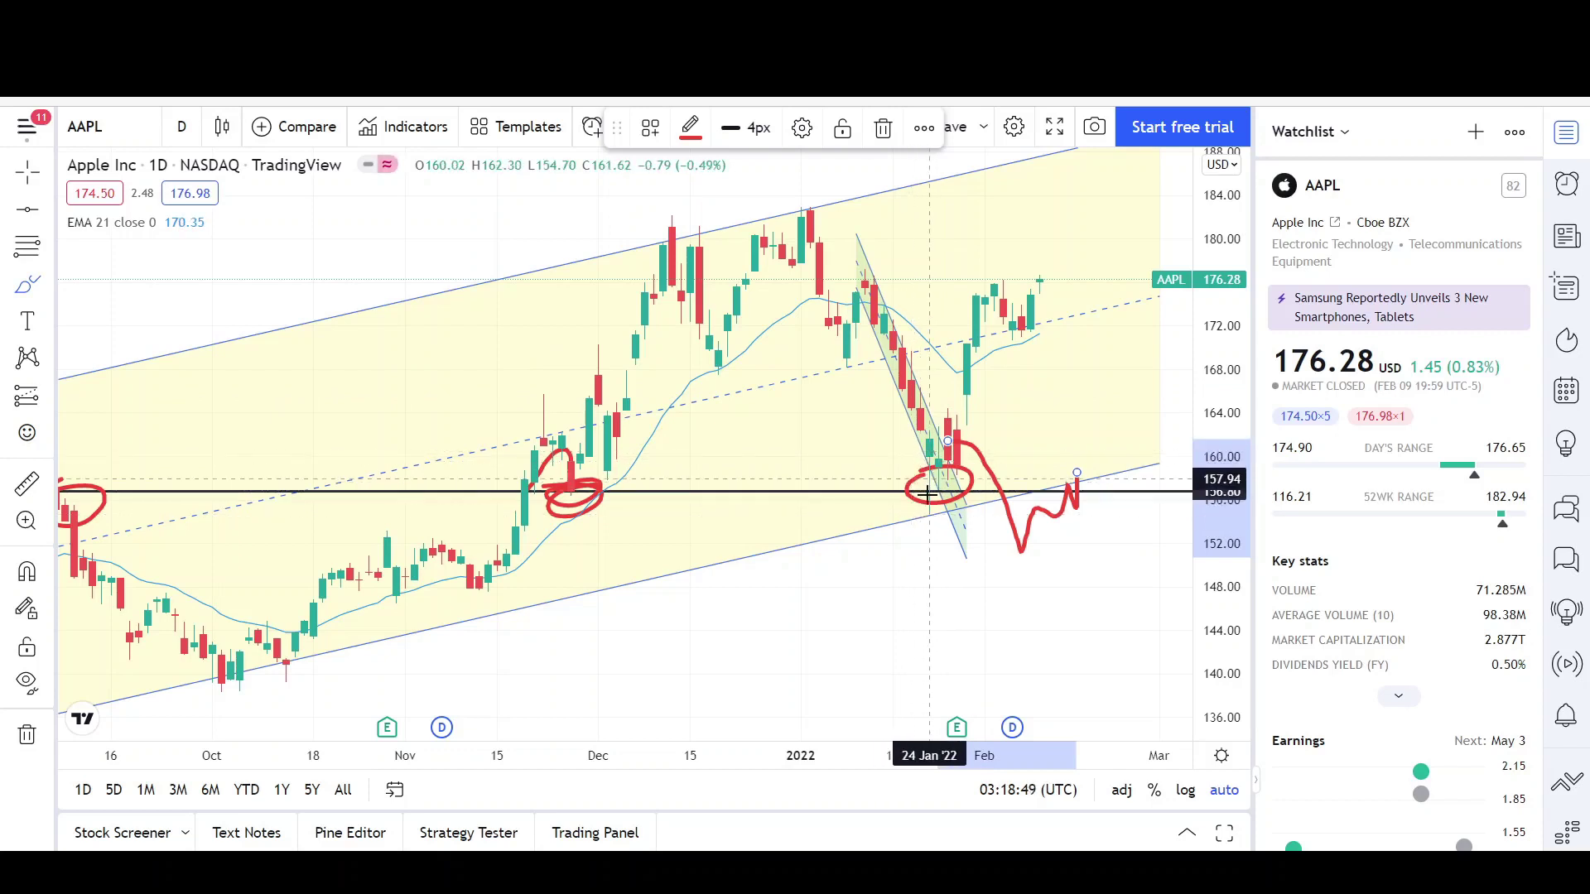
# Draw an arrow from 21 Jan '22 at about 154.42 up to 03 Feb '22 at about 176.31
pyautogui.scroll(2, 928, 494)
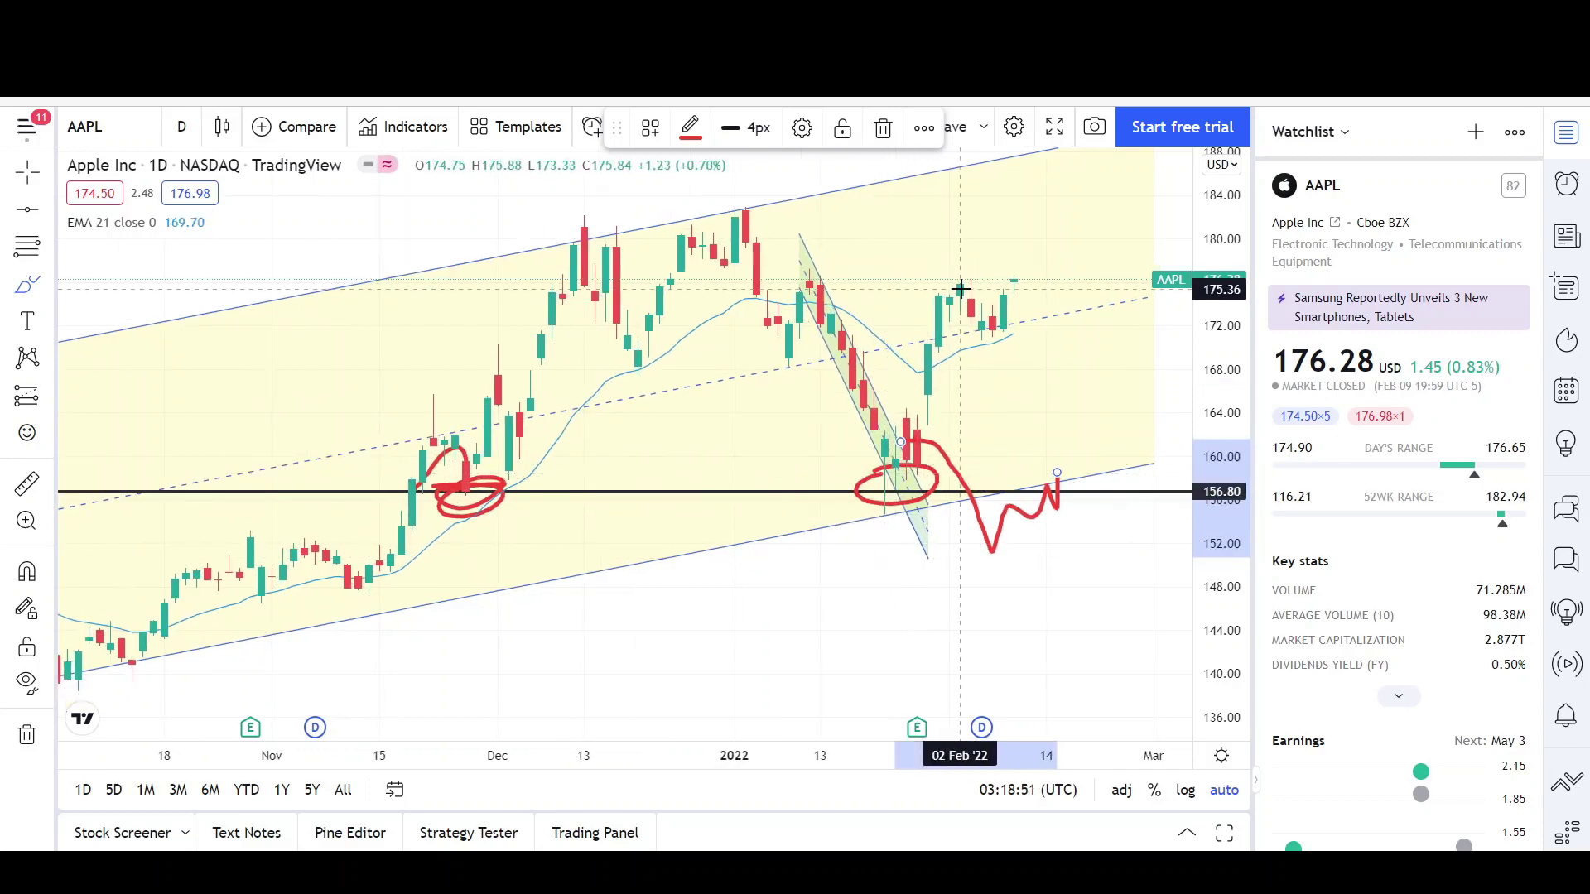
pyautogui.click(46, 213)
pyautogui.click(99, 252)
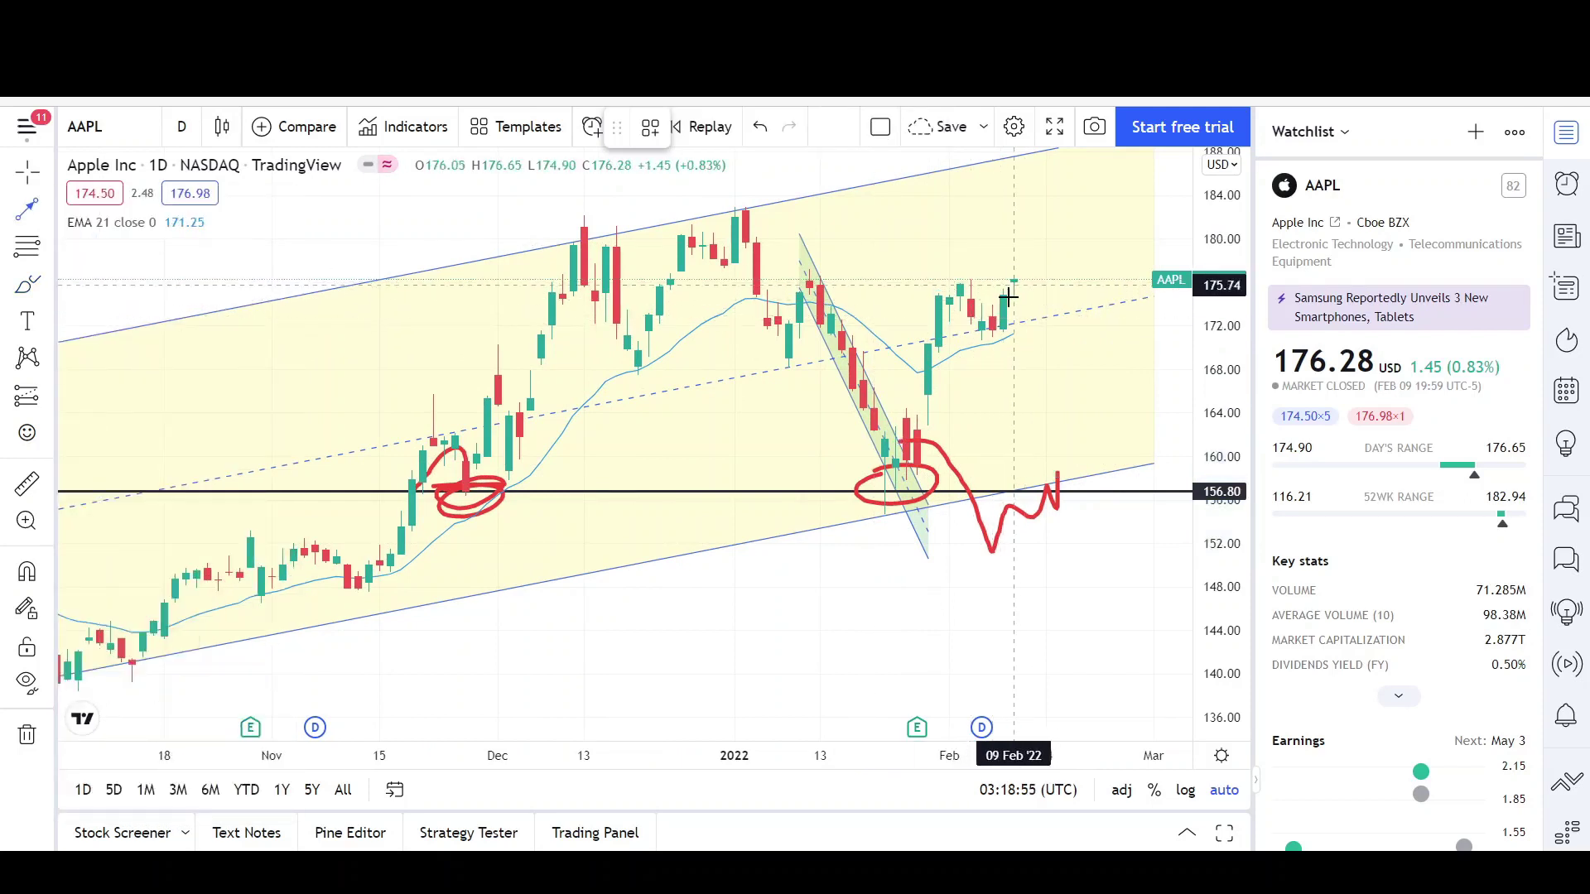
pyautogui.click(874, 517)
pyautogui.click(970, 280)
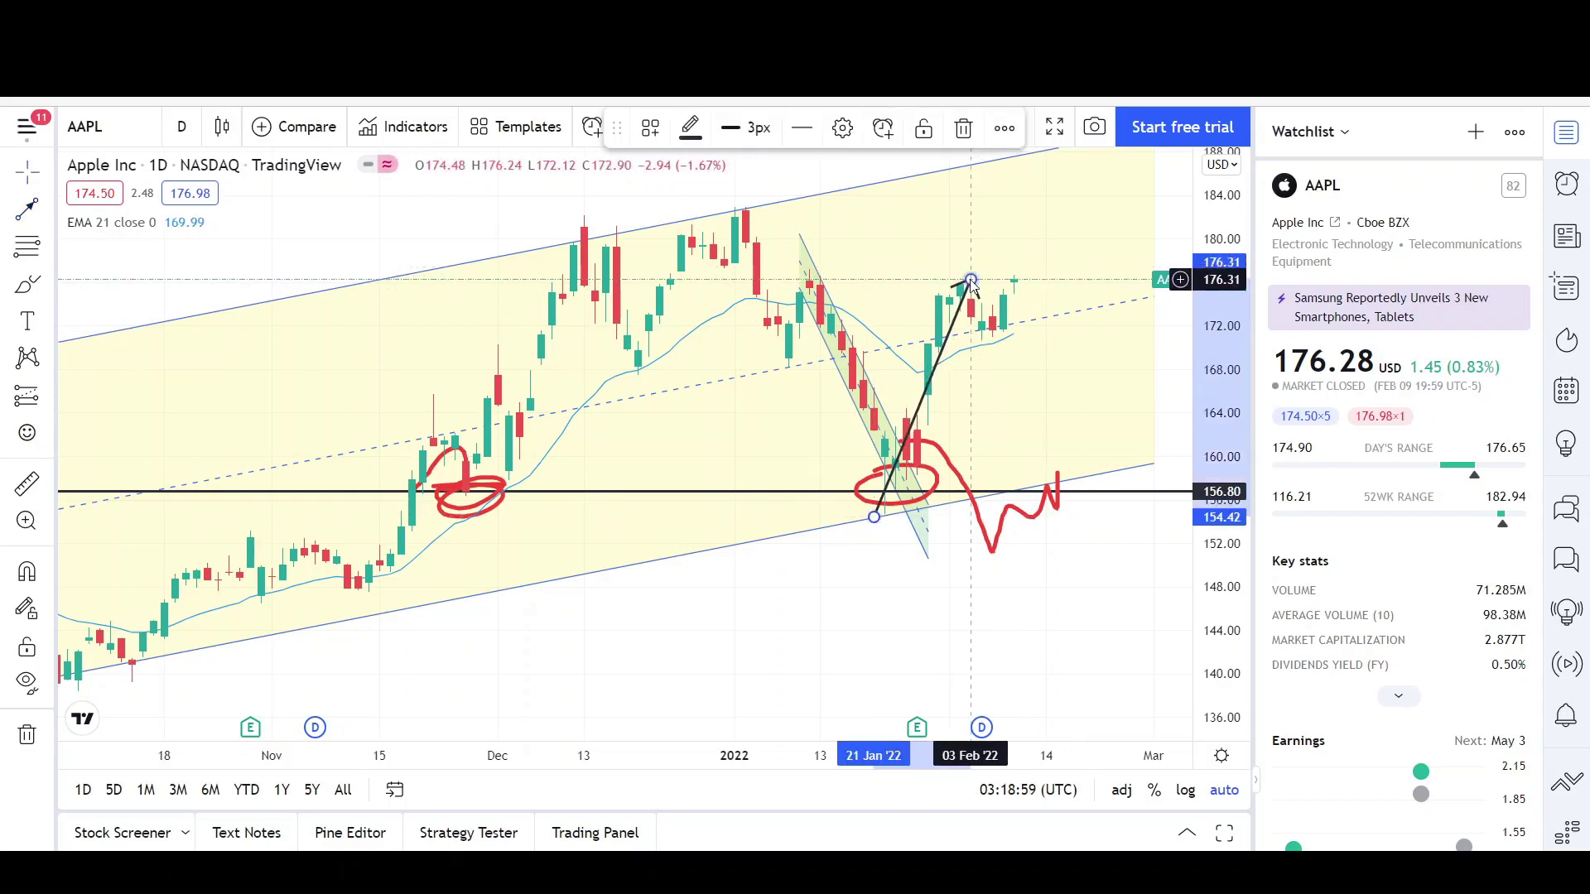
# Move the black arrow so it runs from 04 Feb '22 at about 170.41 up to 17 Feb '22 at about 192
pyautogui.moveTo(928, 393); pyautogui.dragTo(1033, 211)
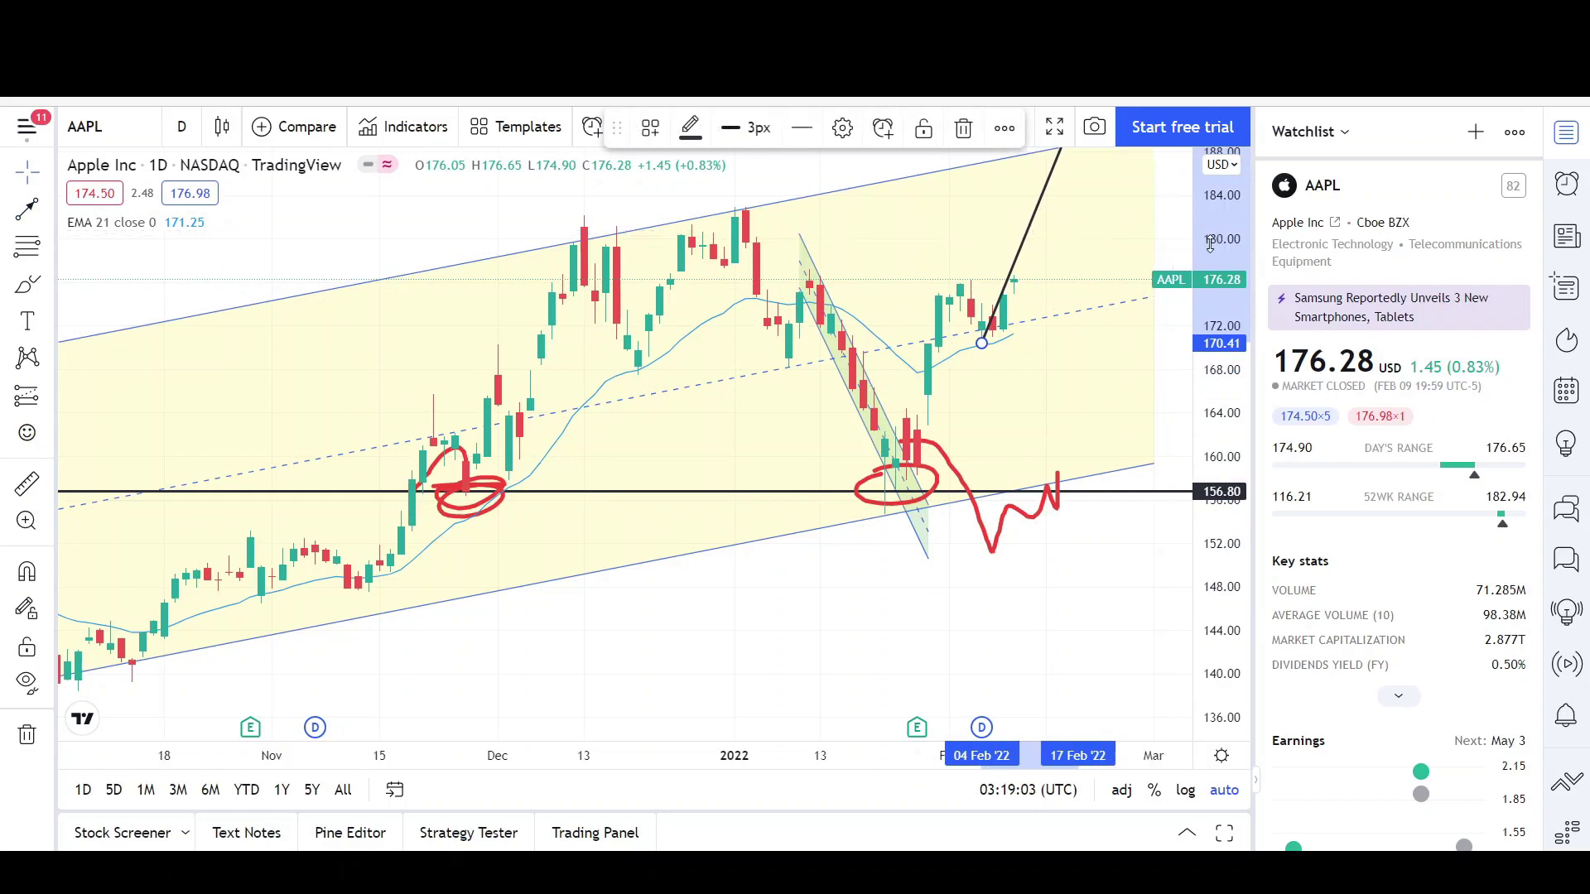
pyautogui.click(944, 220)
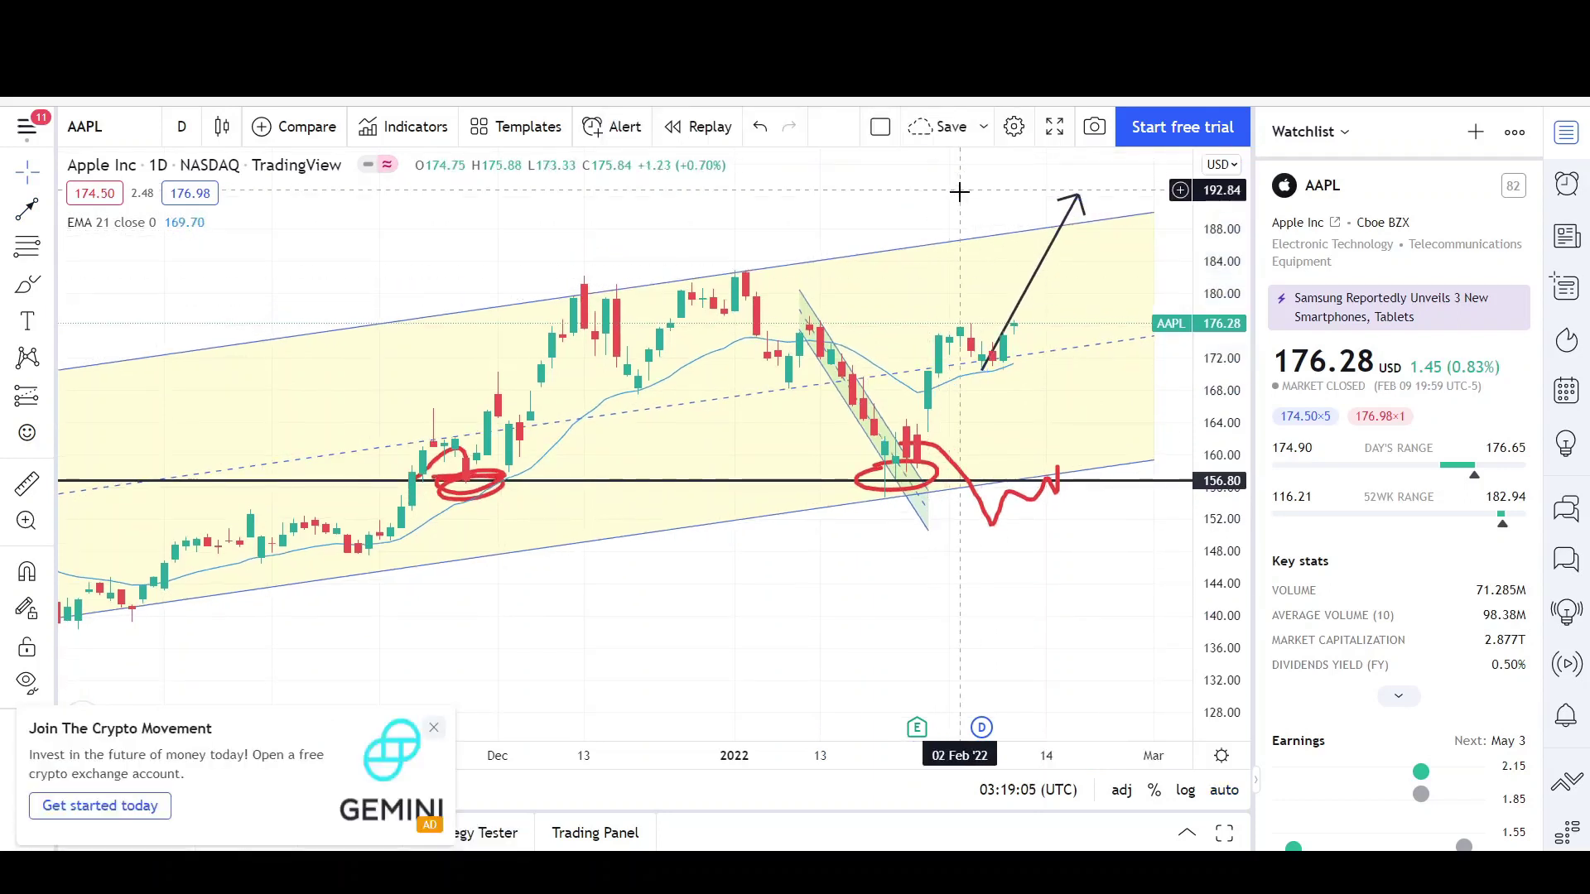
pyautogui.click(433, 728)
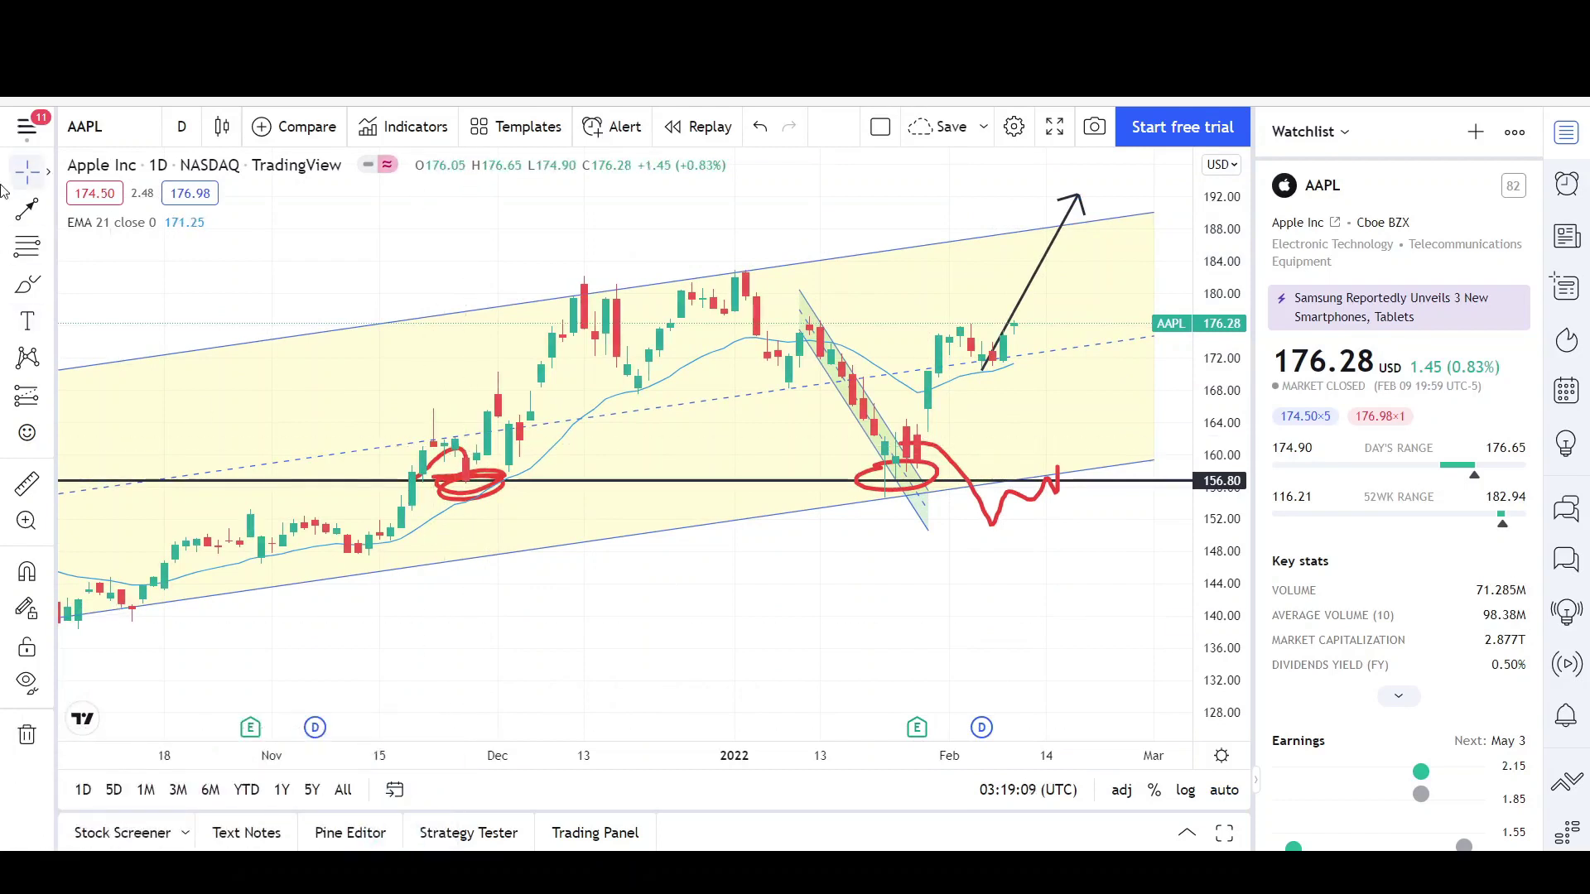
# Place a horizontal line at about 192.07, level with the tip of the moved arrow
pyautogui.click(52, 215)
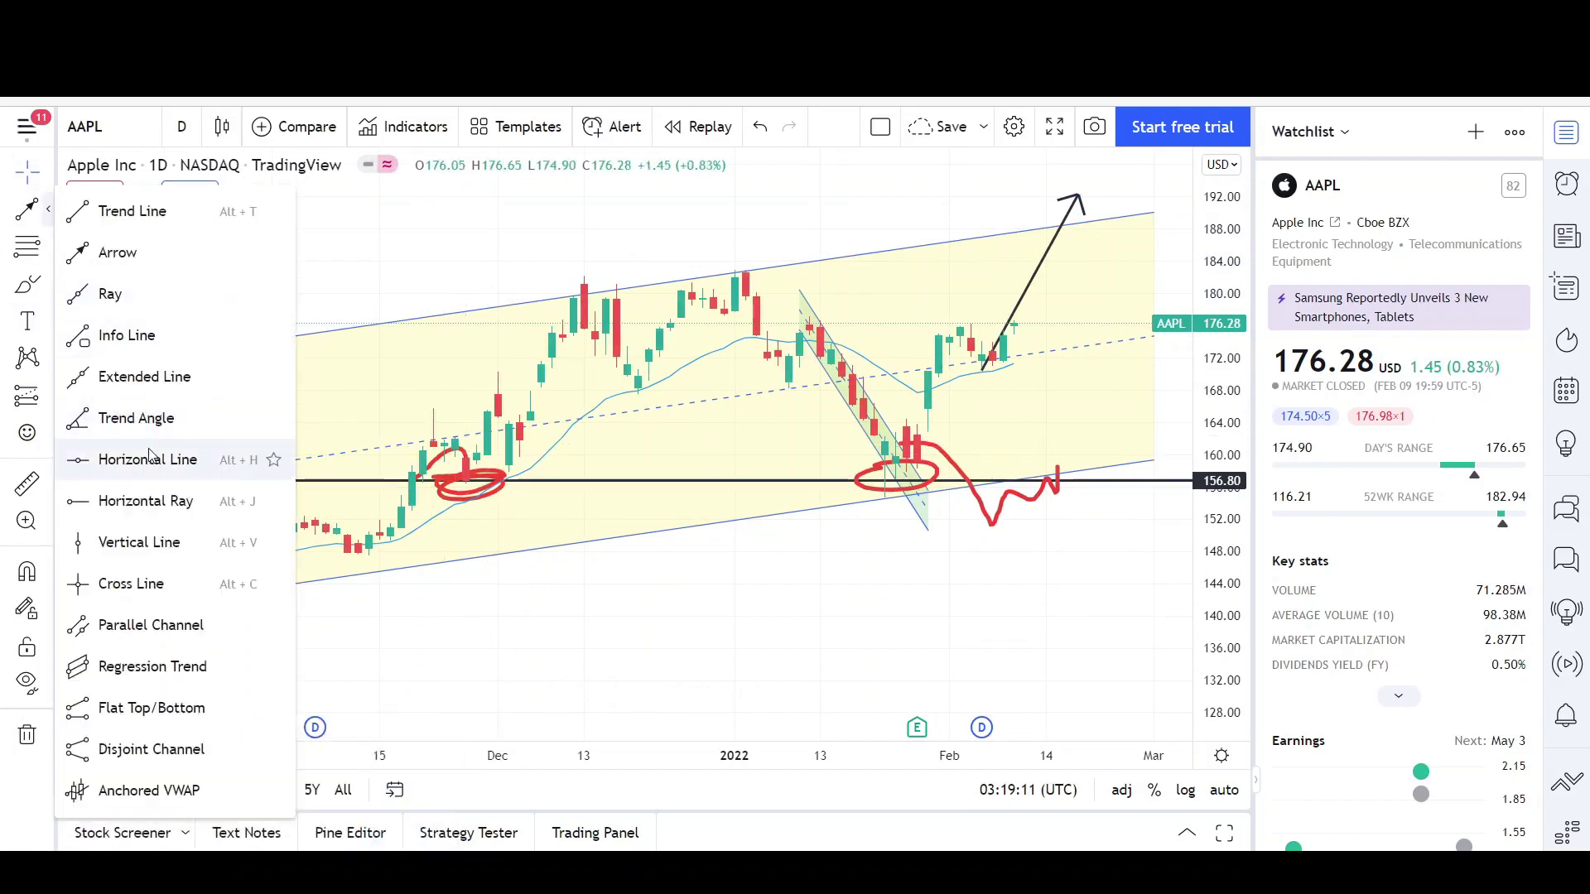
pyautogui.click(125, 458)
pyautogui.click(464, 196)
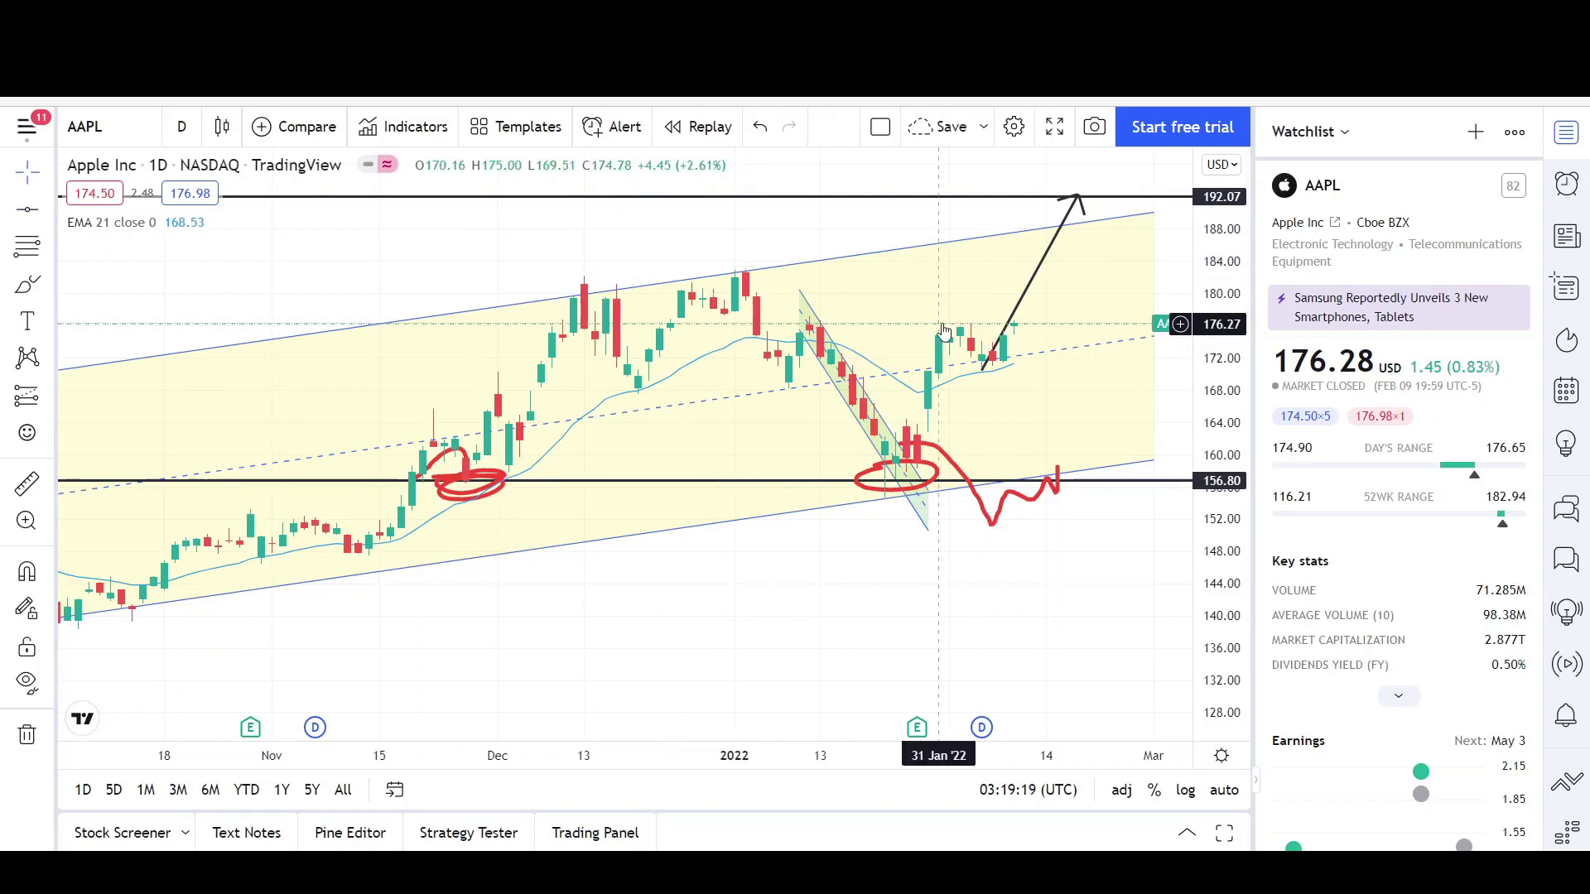
pyautogui.scroll(4, 919, 369)
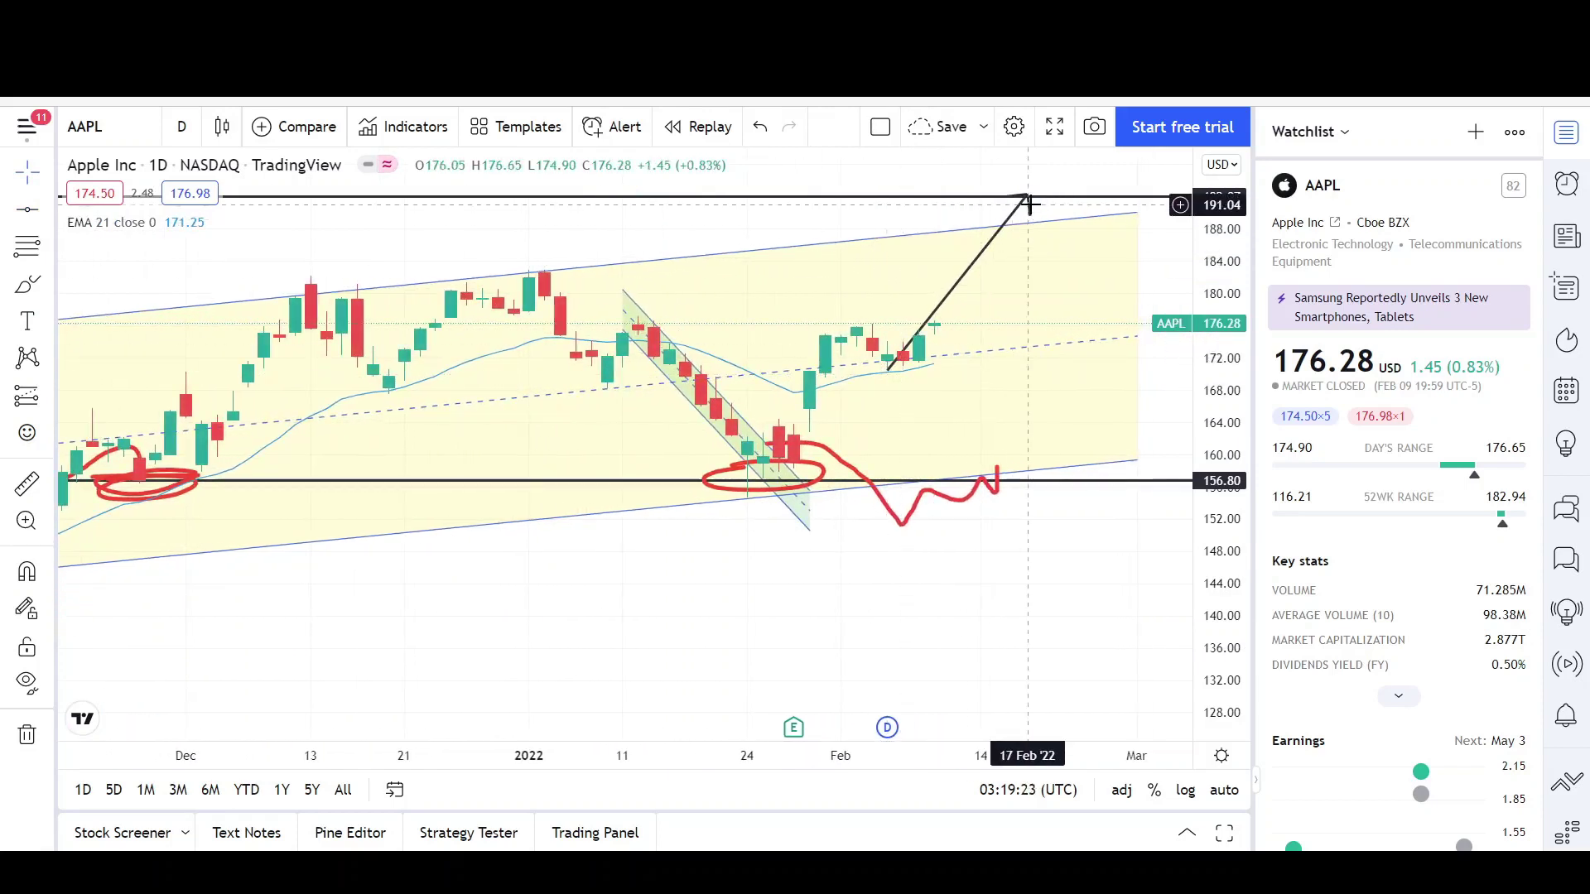
# Brush two red price paths from the latest candles, one rising to the channel's upper edge and one falling to its lower edge
pyautogui.click(27, 284)
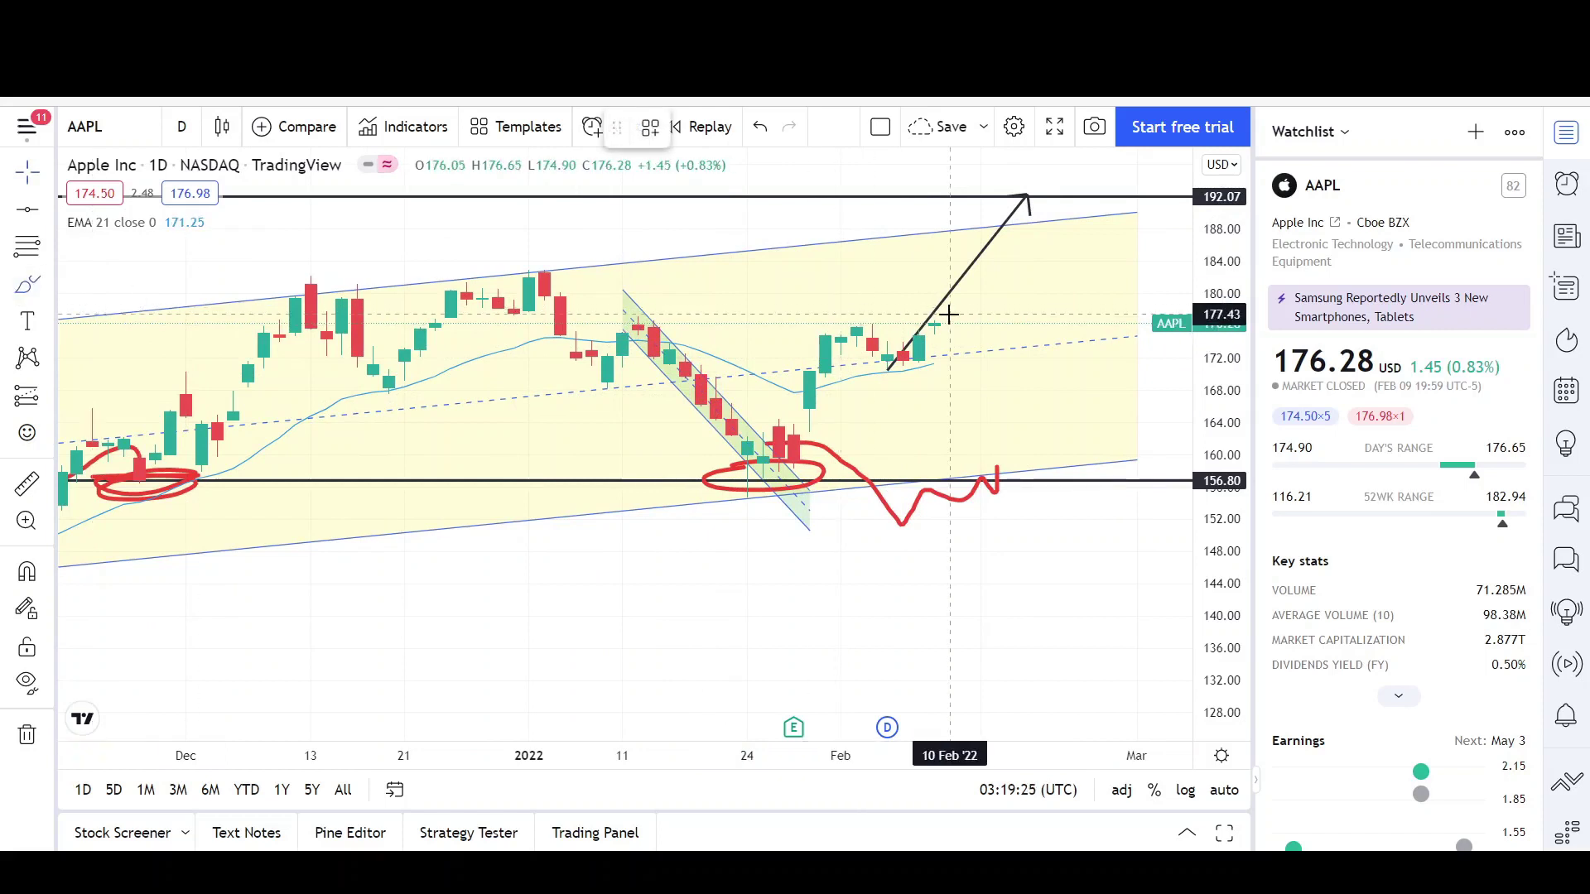
pyautogui.moveTo(934, 323); pyautogui.dragTo(944, 364)
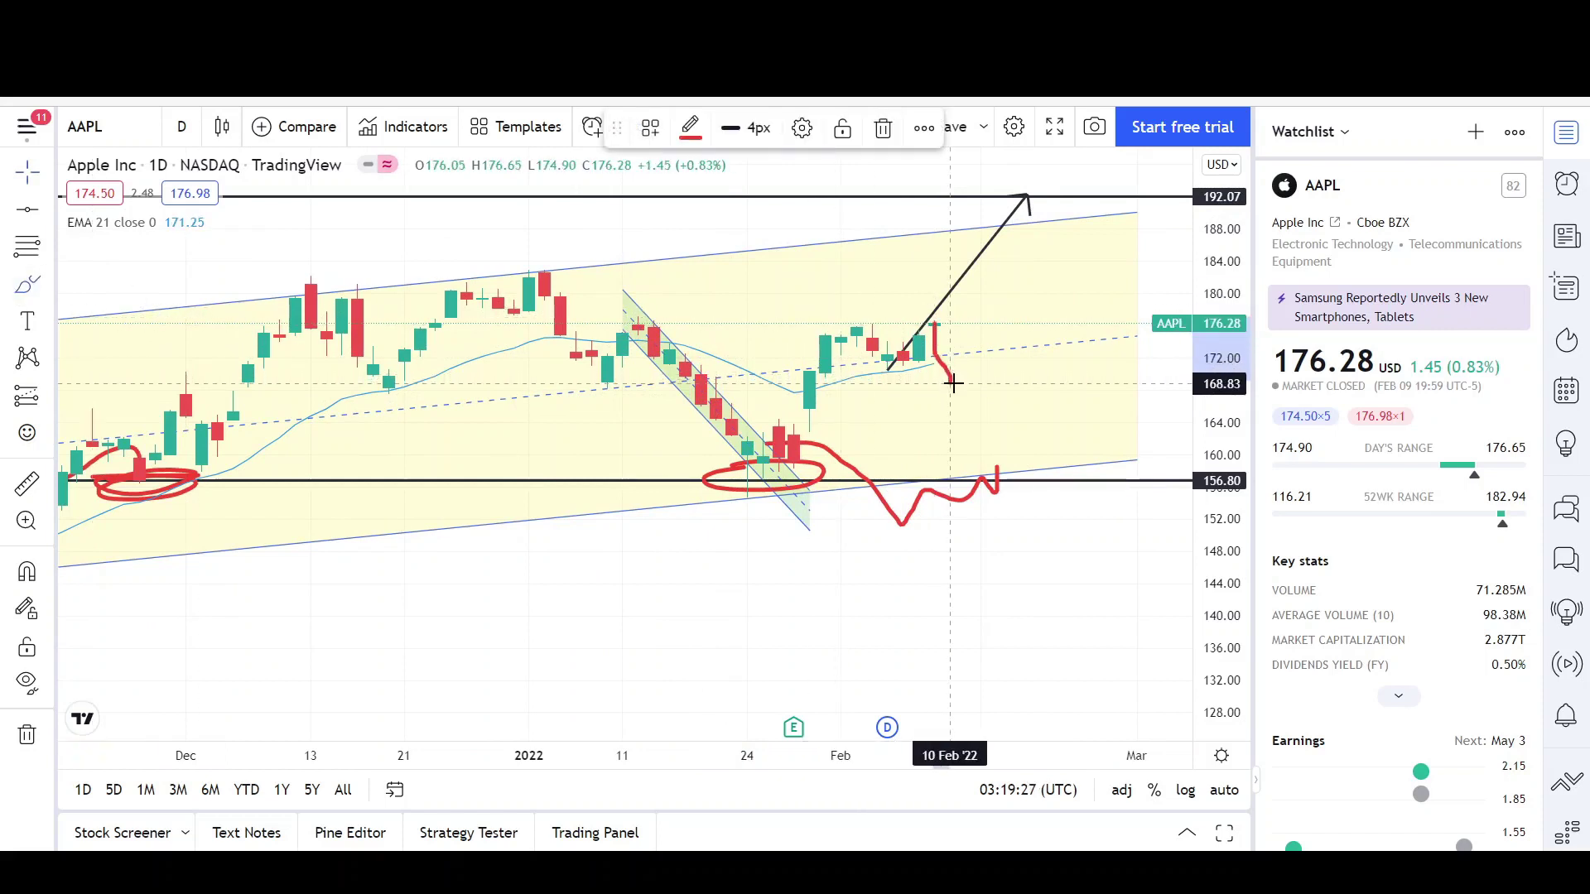
pyautogui.moveTo(958, 361)
pyautogui.mouseDown()
pyautogui.moveTo(995, 316)
pyautogui.moveTo(1027, 224)
pyautogui.mouseUp()
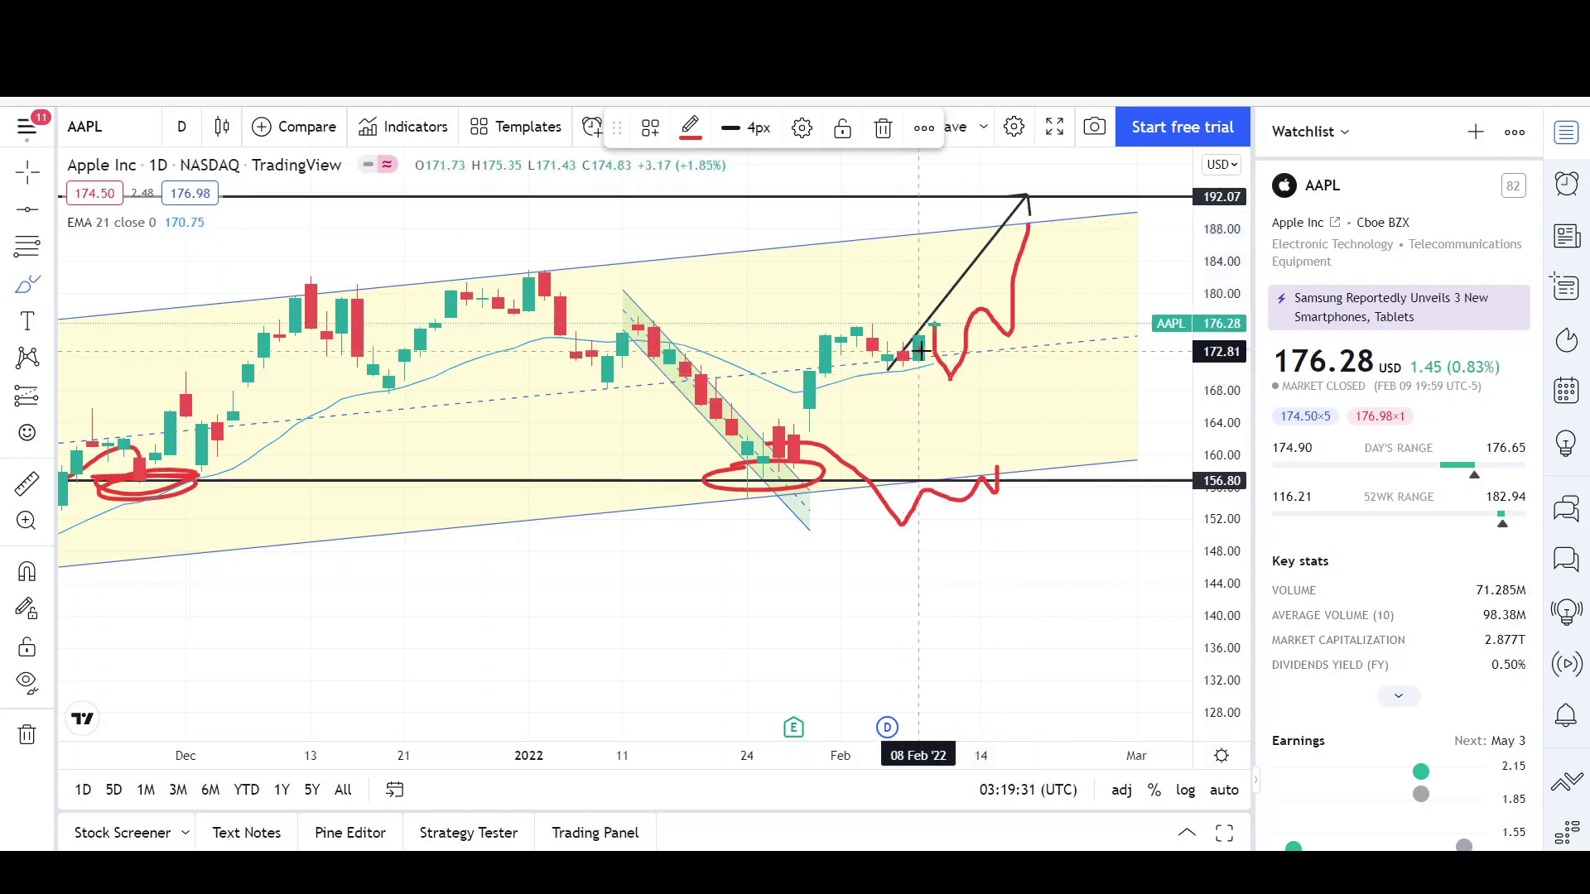
pyautogui.moveTo(948, 369); pyautogui.dragTo(965, 447)
# Circle the arrow's tip near the 192.07 line and the December to early January highs along the channel's upper edge with red brush strokes
pyautogui.scroll(-5, 966, 472)
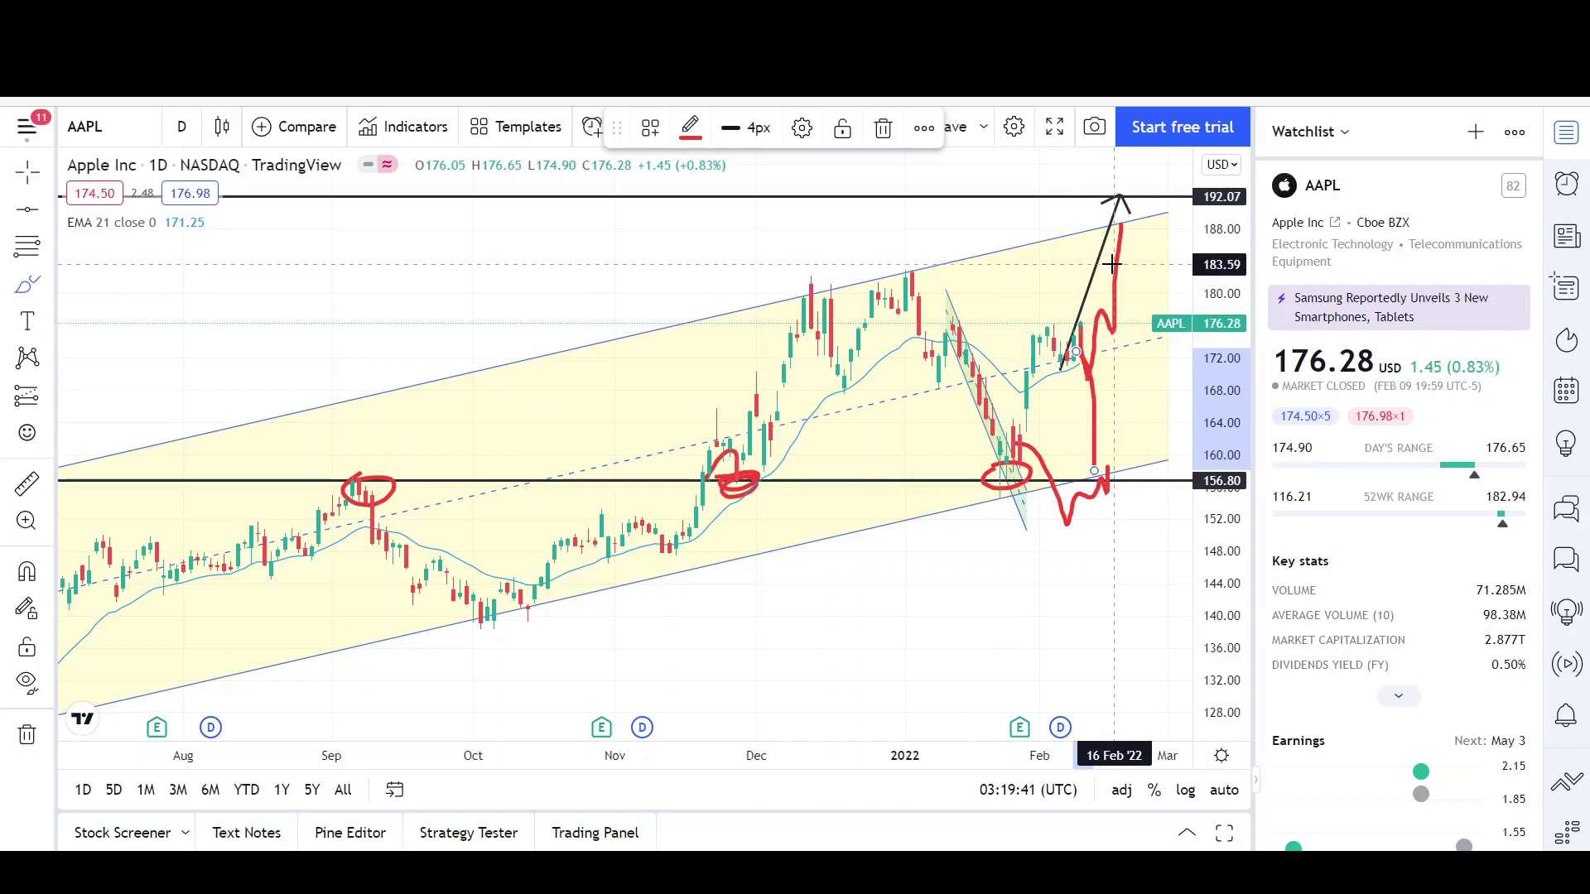
pyautogui.moveTo(1121, 185); pyautogui.dragTo(1158, 186)
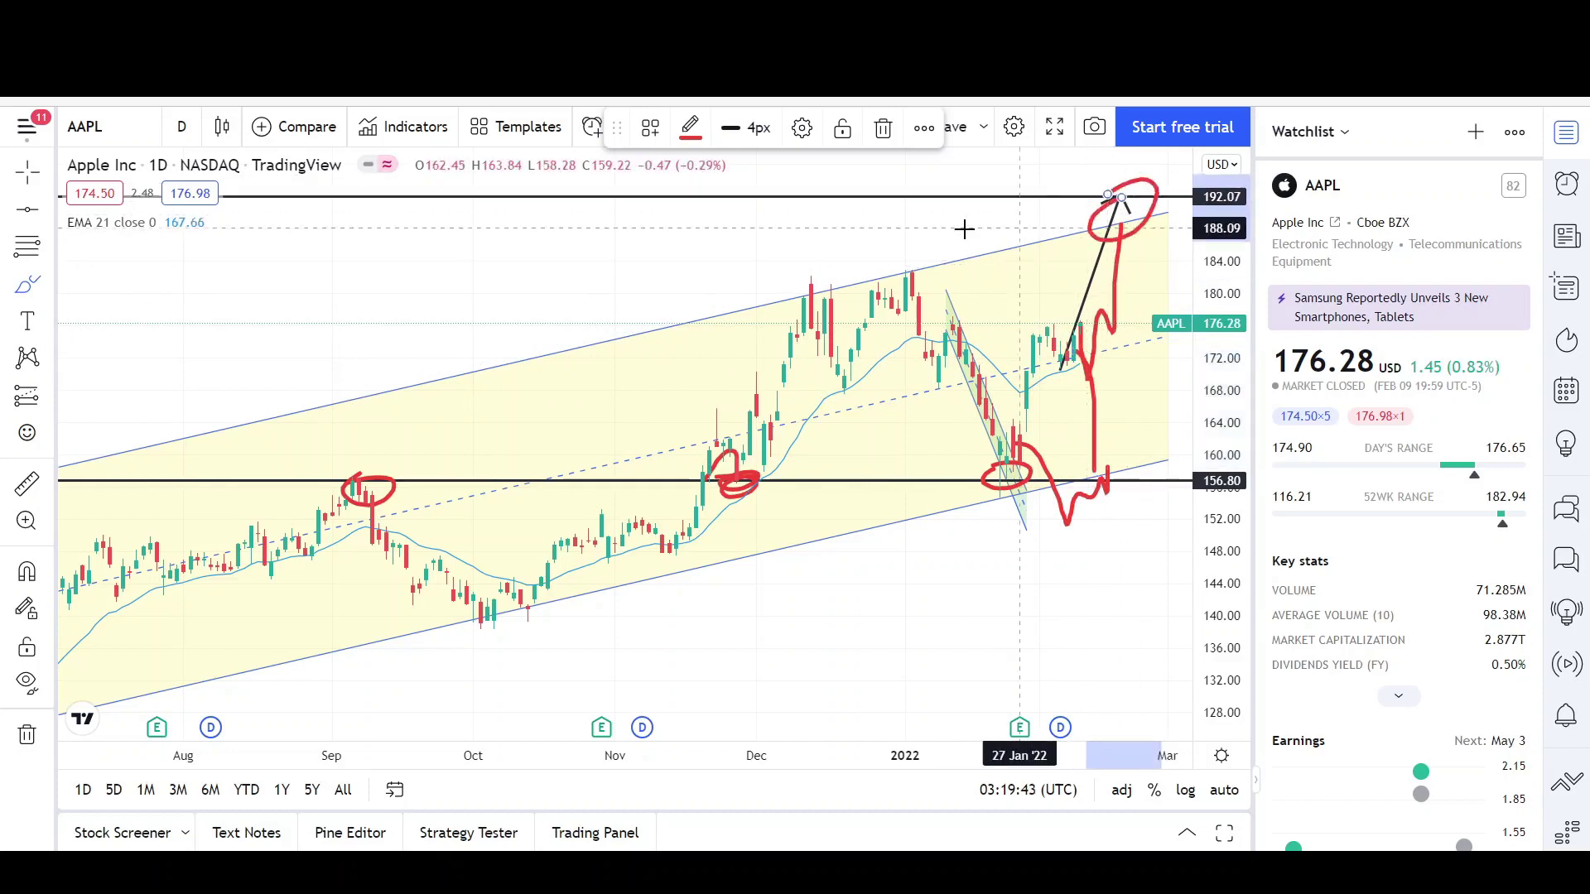
pyautogui.moveTo(814, 263)
pyautogui.mouseDown()
pyautogui.moveTo(934, 258)
pyautogui.moveTo(838, 284)
pyautogui.mouseUp()
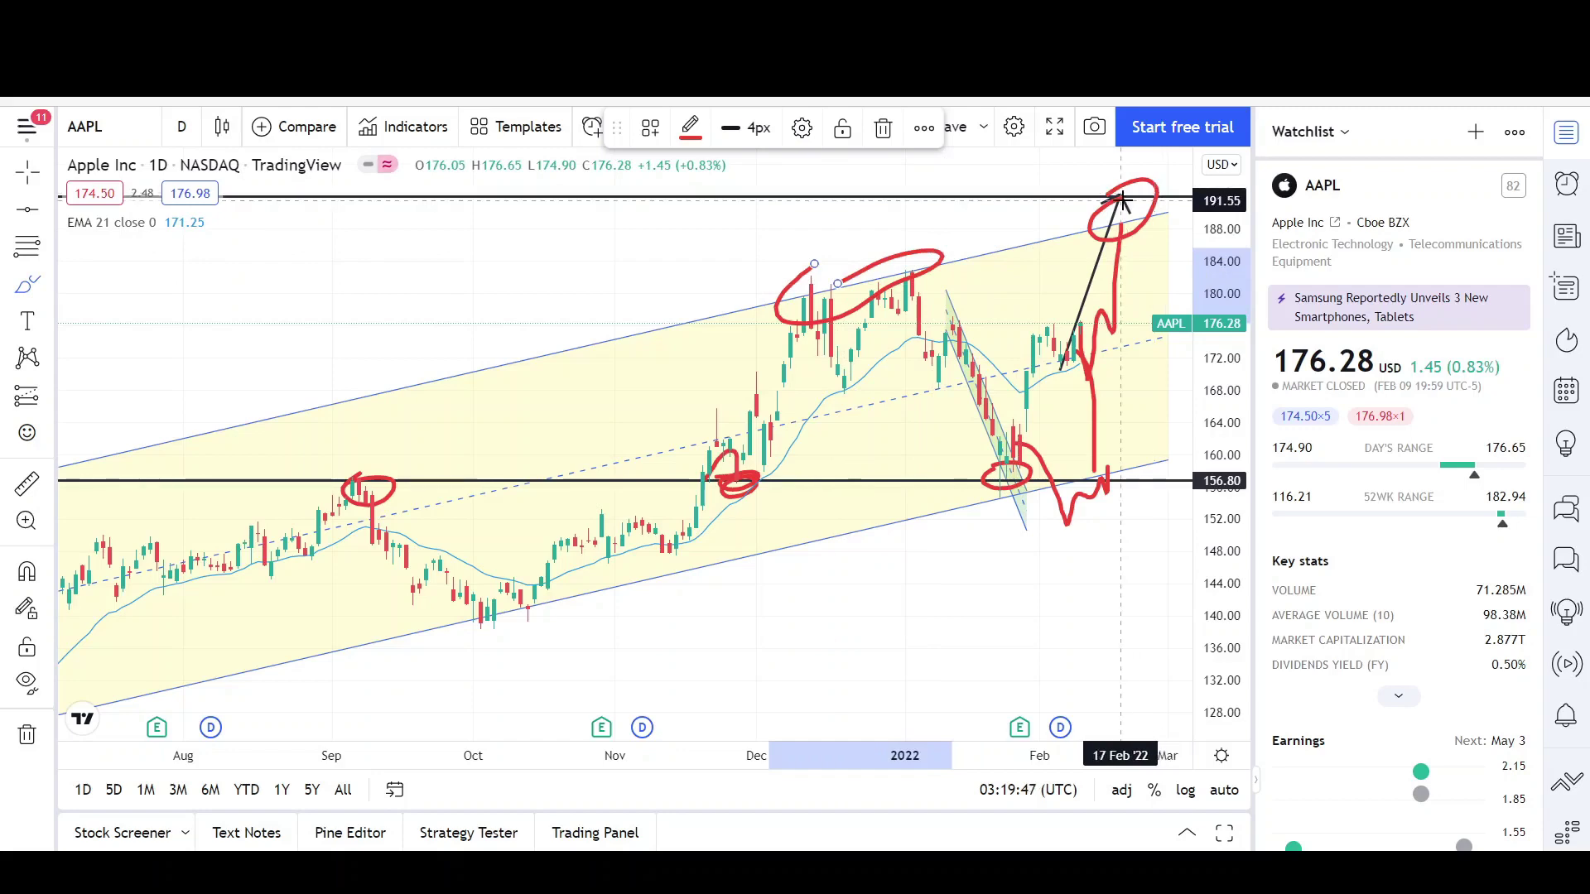
# Draw an arrow from the March 2020 low to the early September 2020 peak, and move it to start at the late September 2020 low
pyautogui.scroll(-6, 998, 381)
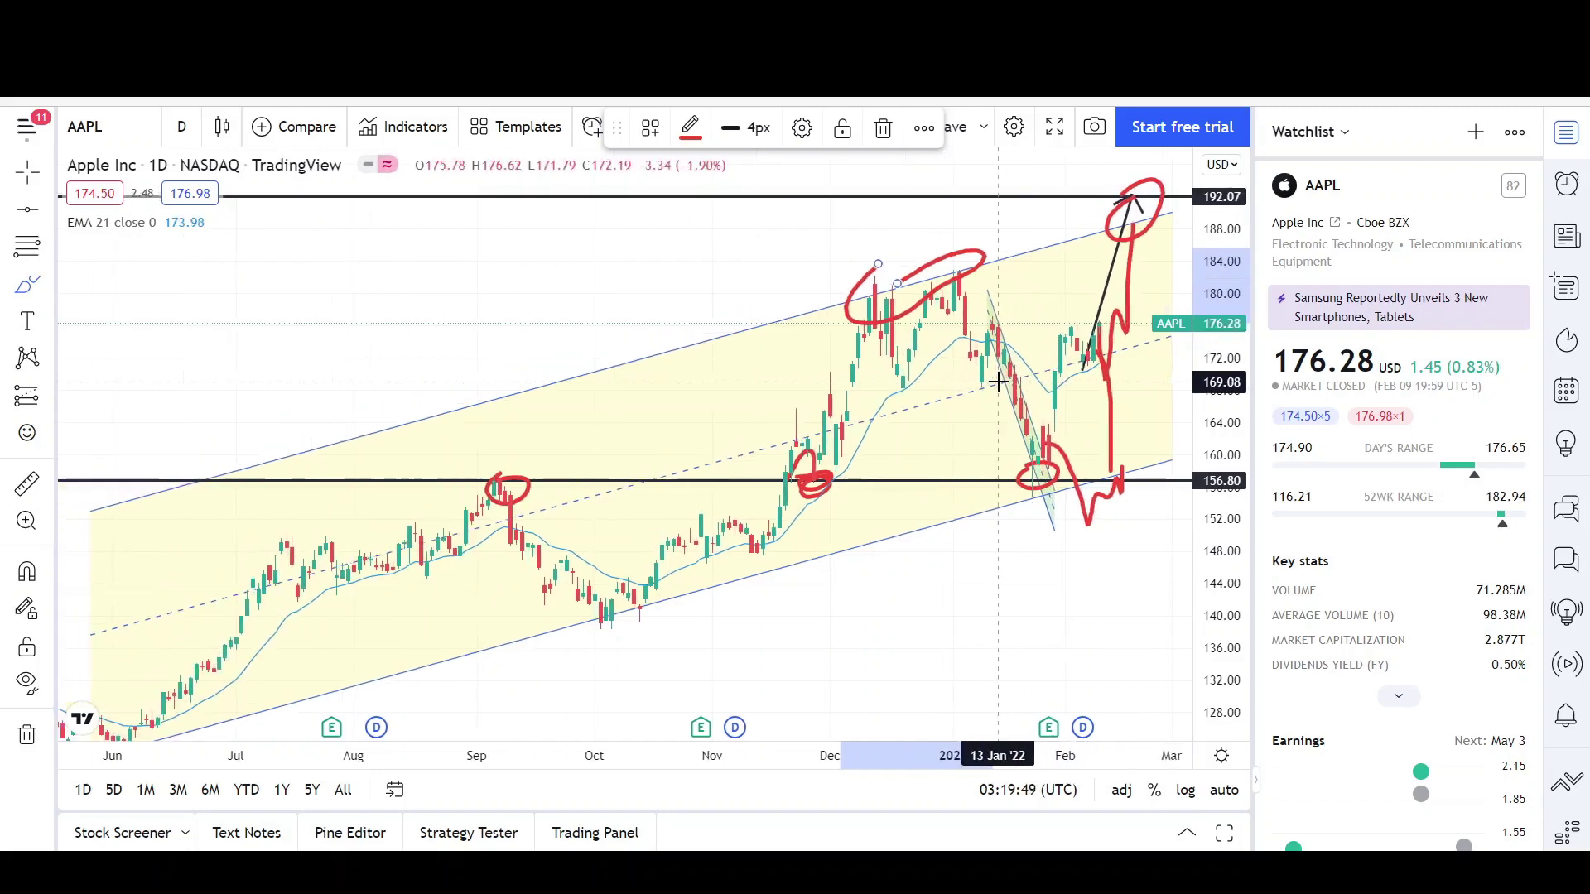
pyautogui.scroll(-5, 998, 381)
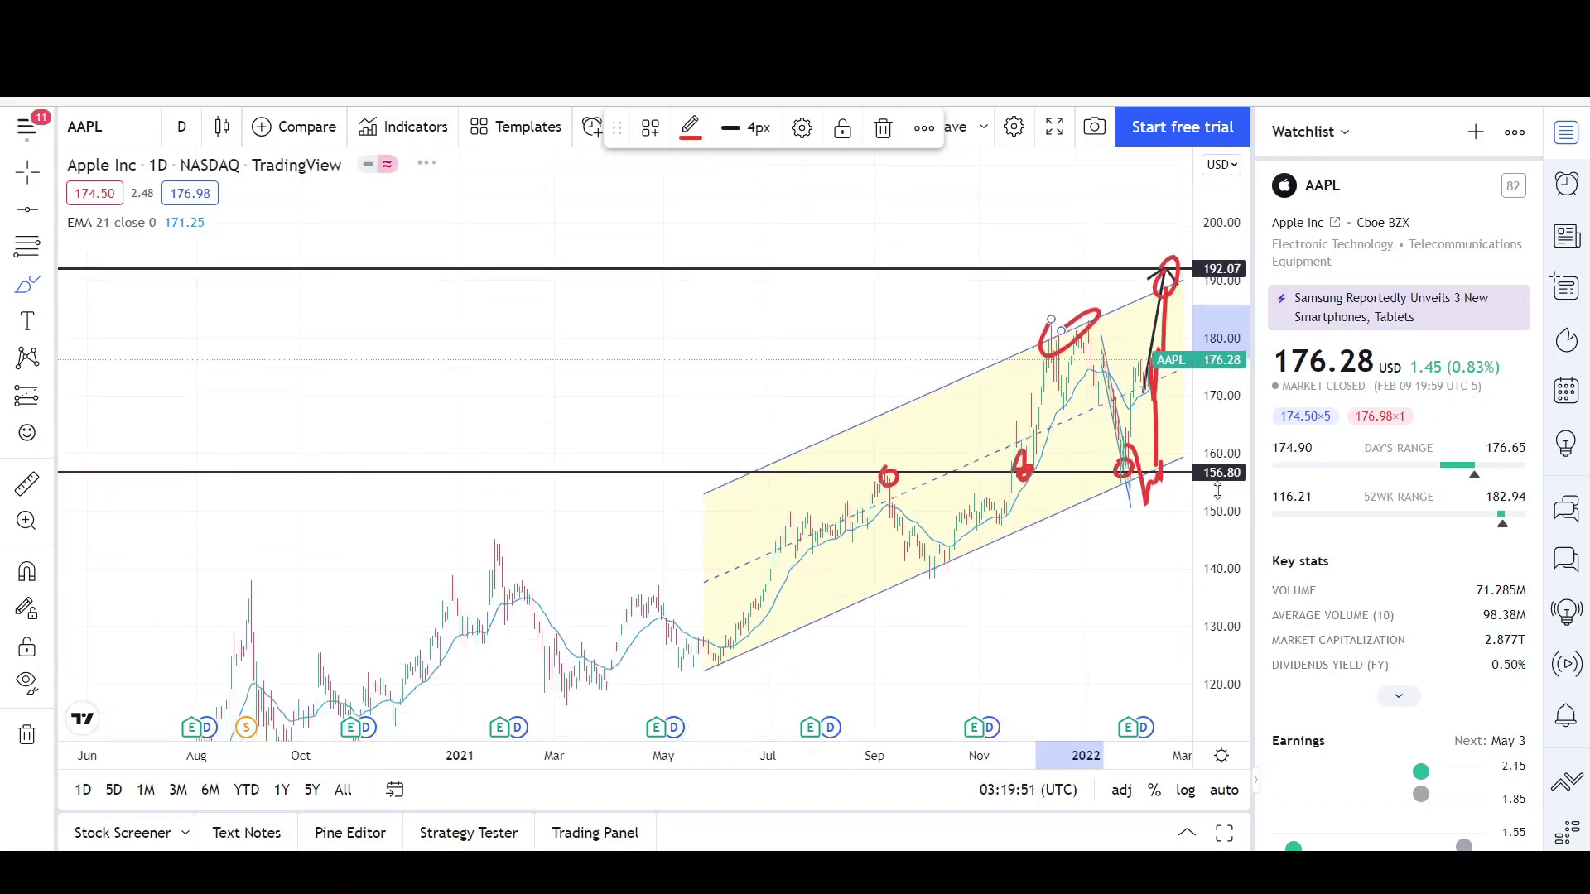
pyautogui.scroll(-4, 1031, 462)
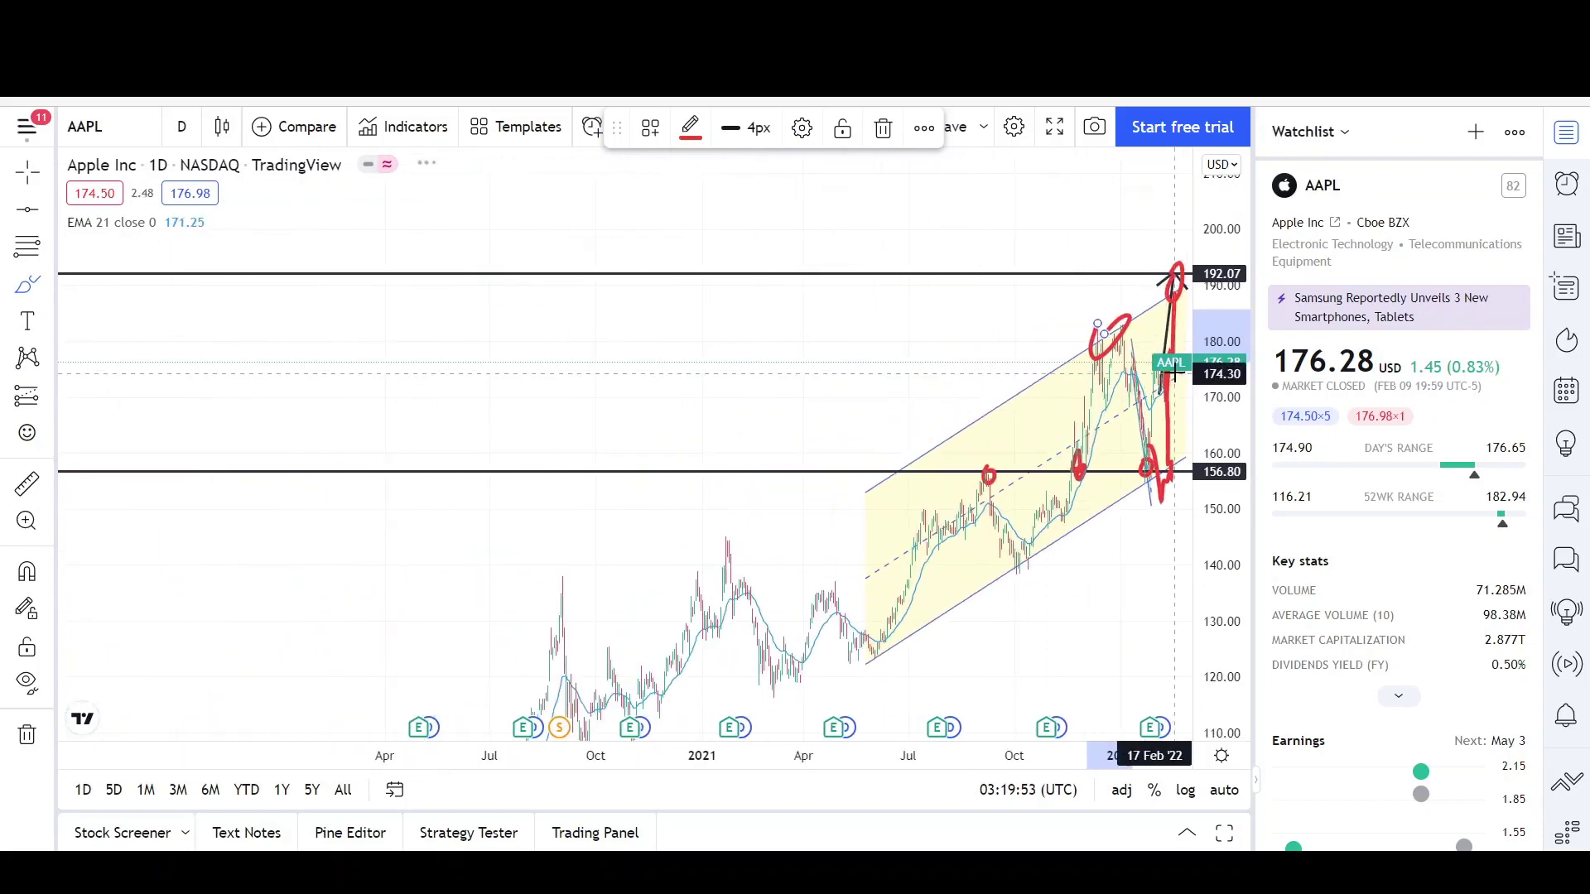
pyautogui.moveTo(1232, 530); pyautogui.dragTo(1231, 646)
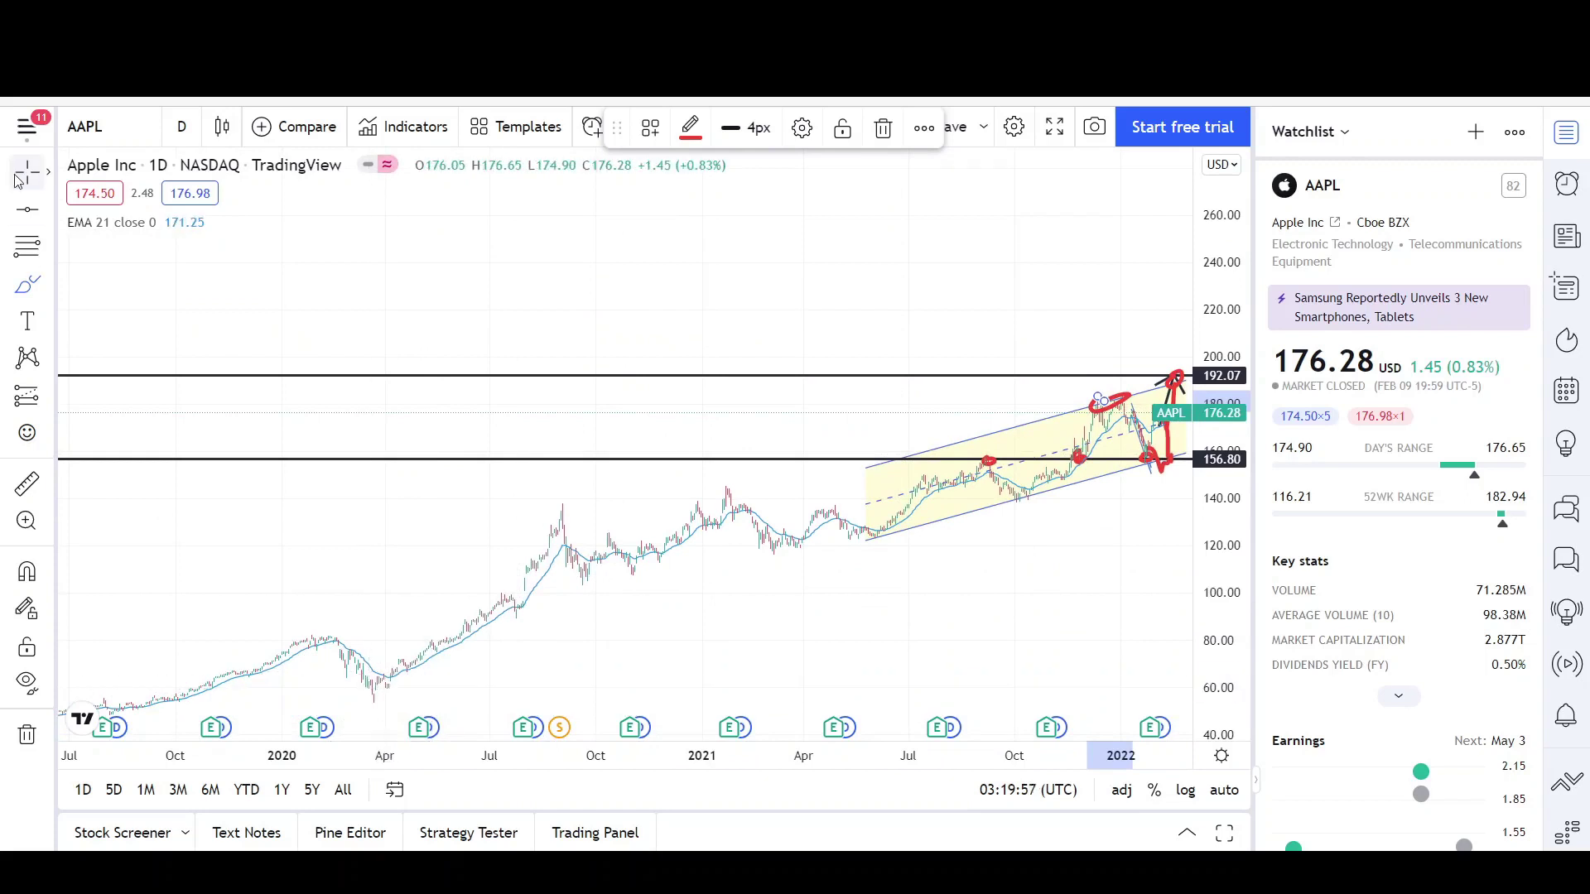
pyautogui.click(50, 214)
pyautogui.click(116, 209)
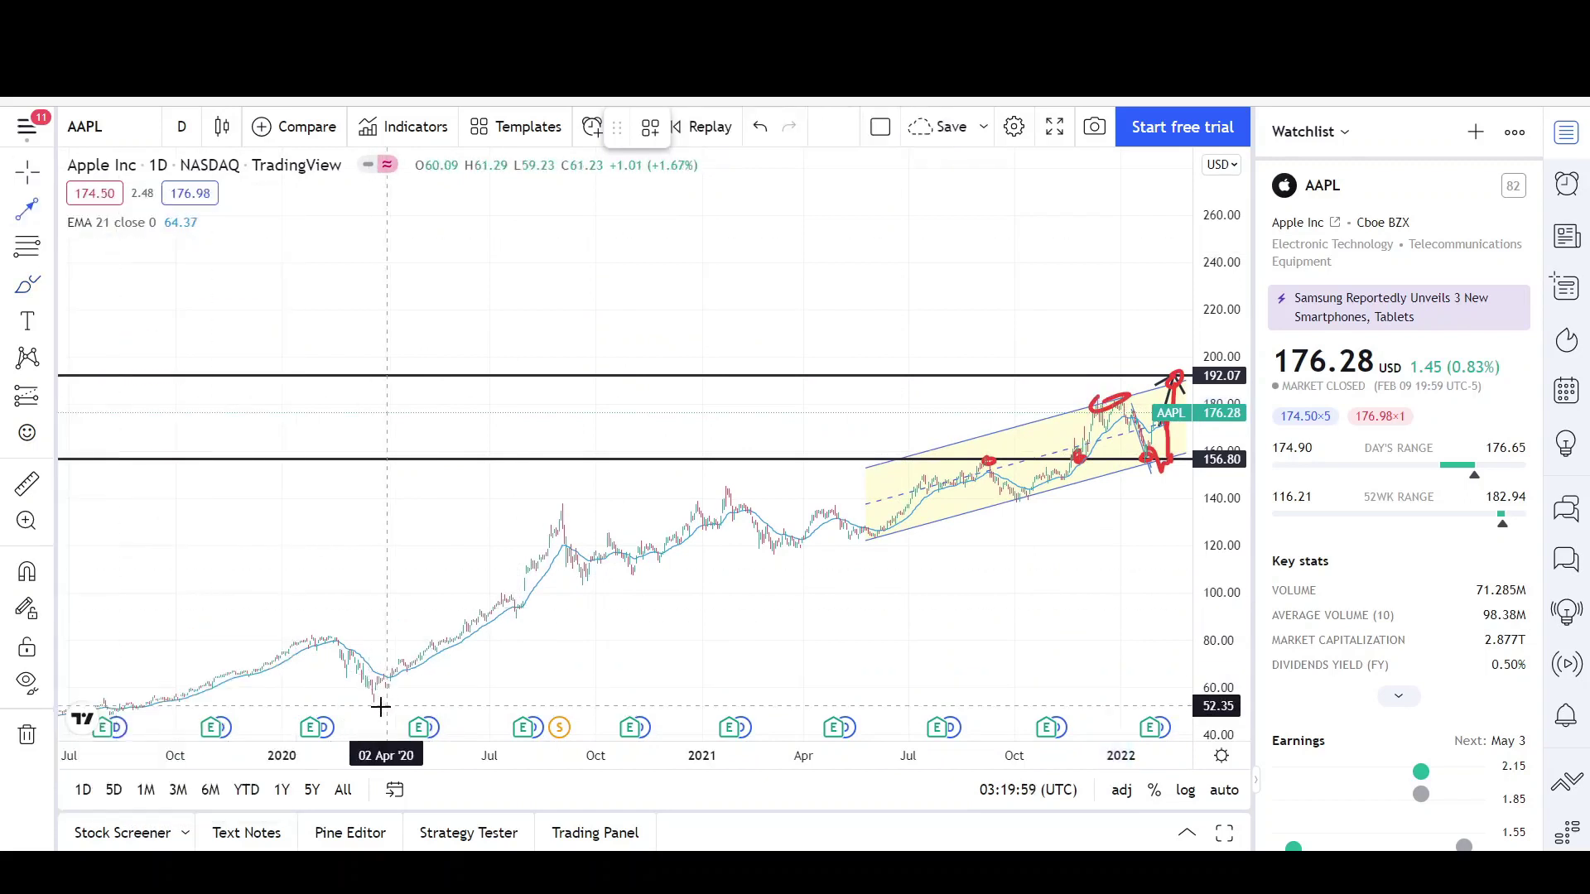
pyautogui.click(557, 504)
pyautogui.press('Escape')
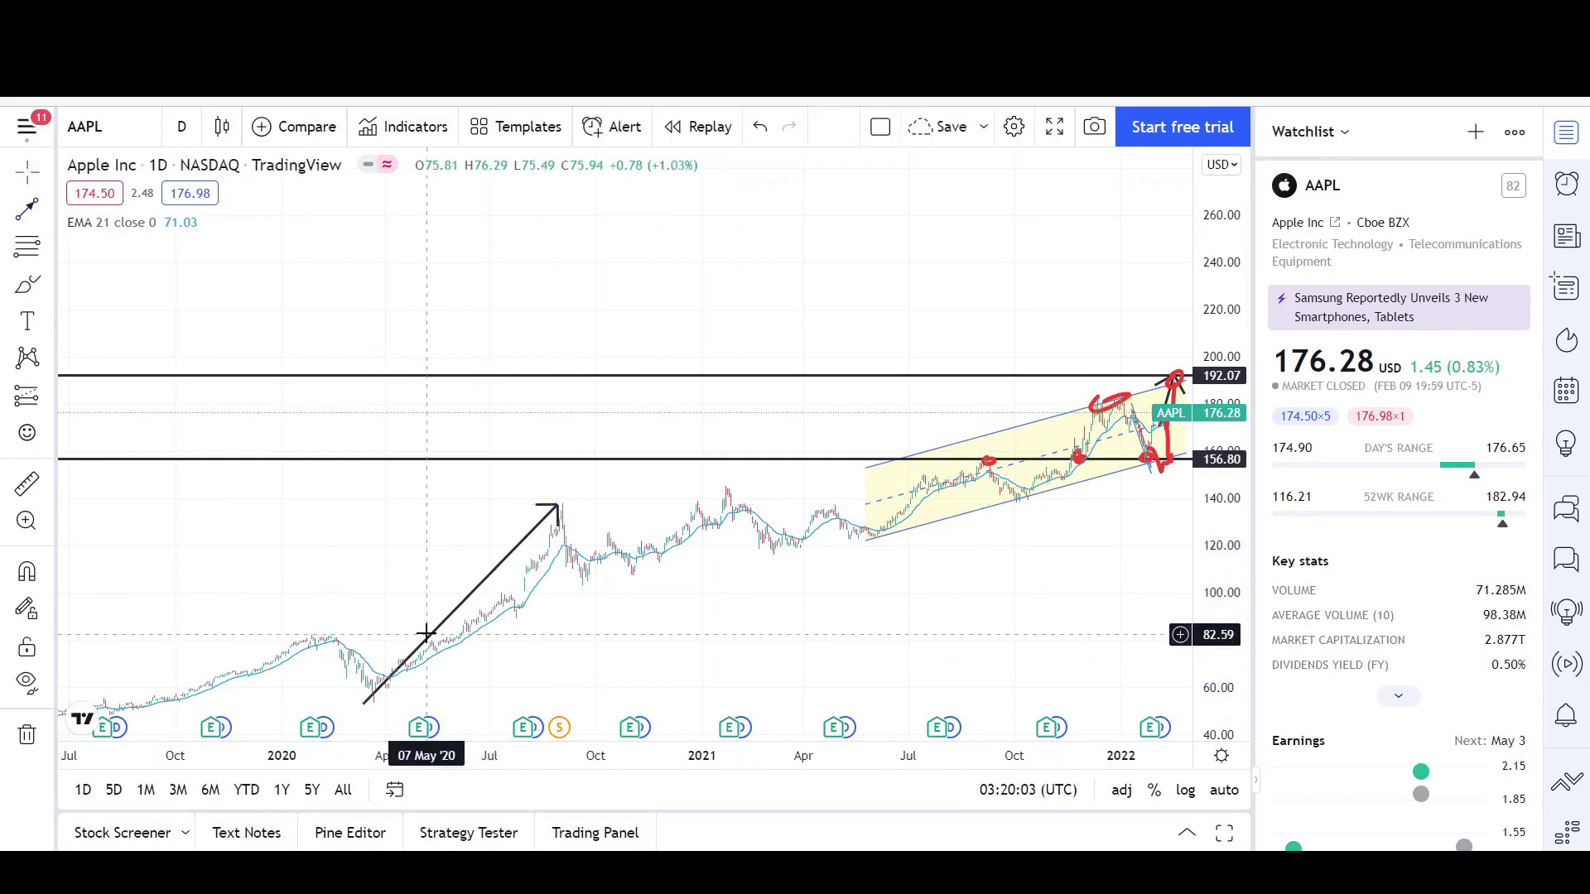
pyautogui.moveTo(429, 643); pyautogui.dragTo(650, 514)
pyautogui.click(589, 597)
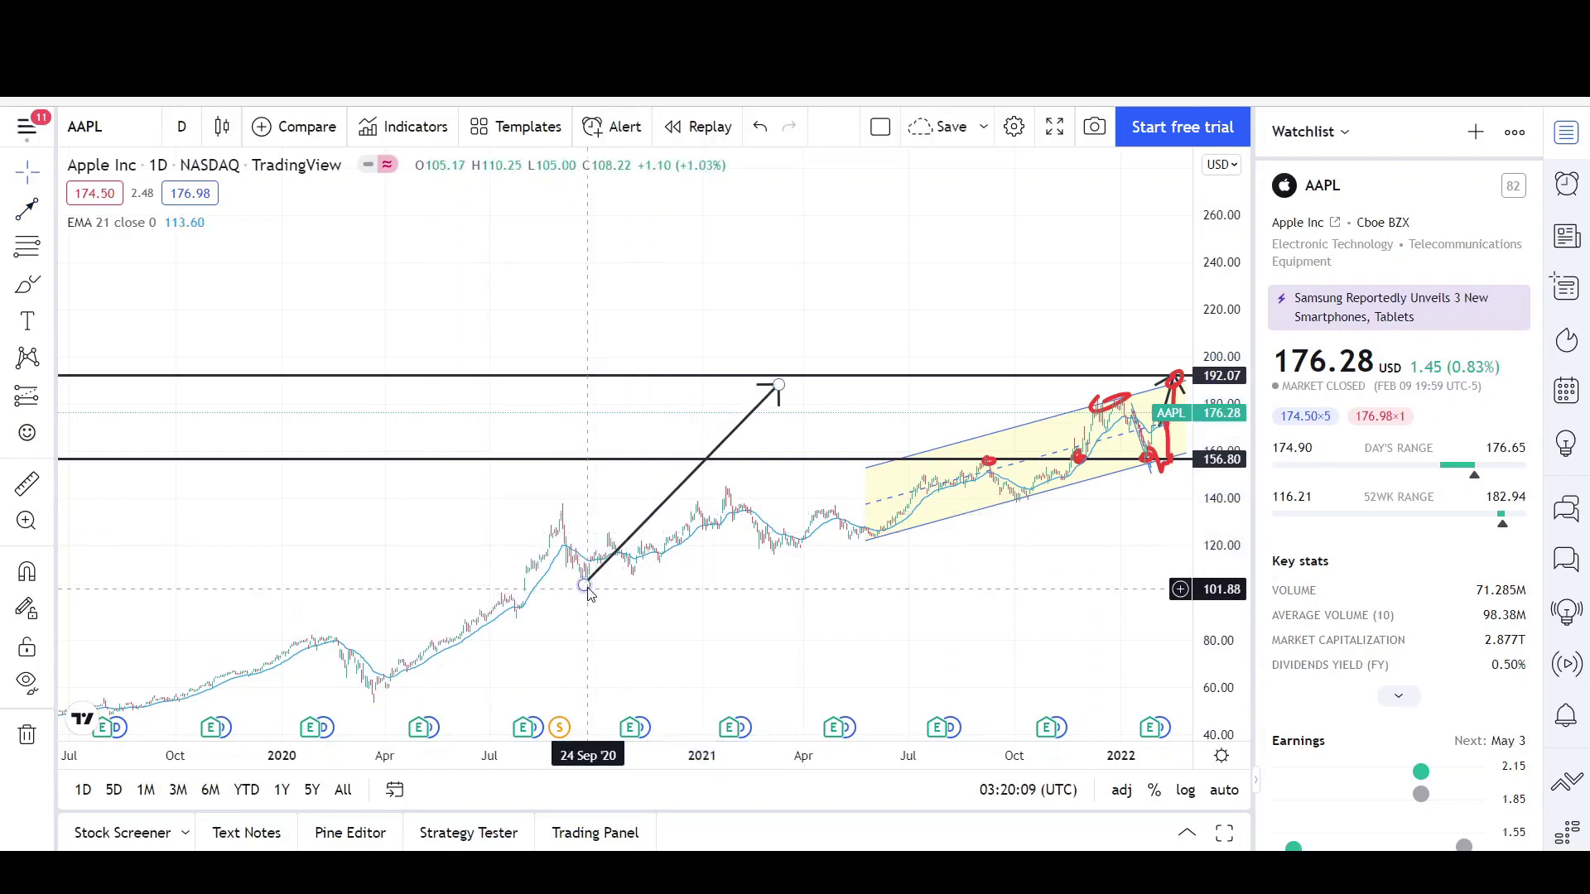
# Compare the target of the moved 2020 arrow with later price action, the 192.07 line and the recent arrow in the rising channel
pyautogui.scroll(2, 819, 403)
pyautogui.scroll(2, 820, 403)
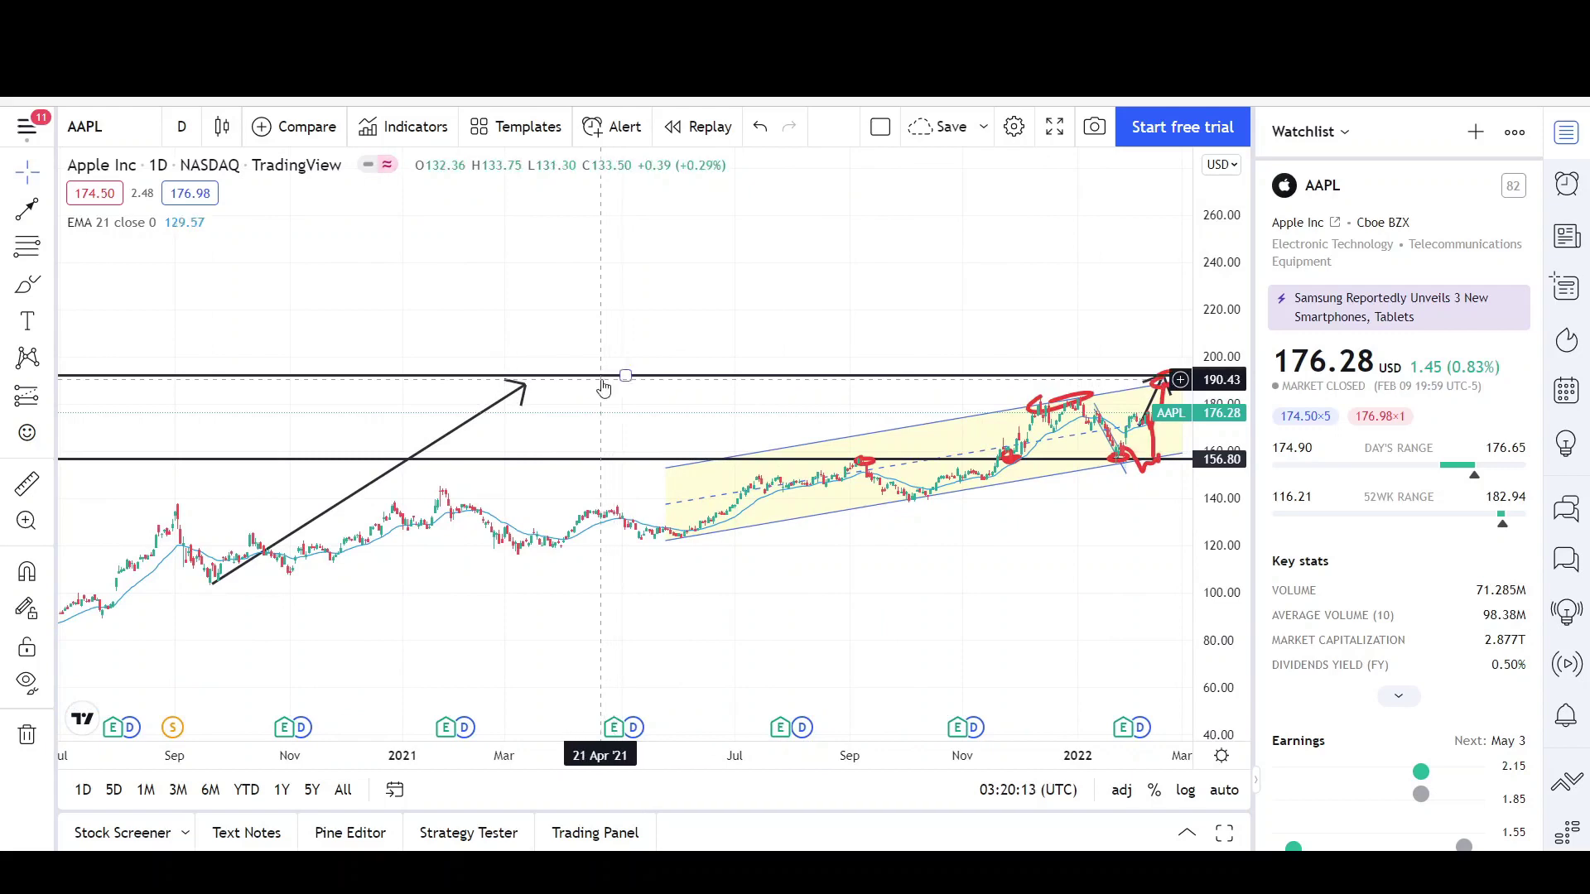
pyautogui.scroll(3, 777, 394)
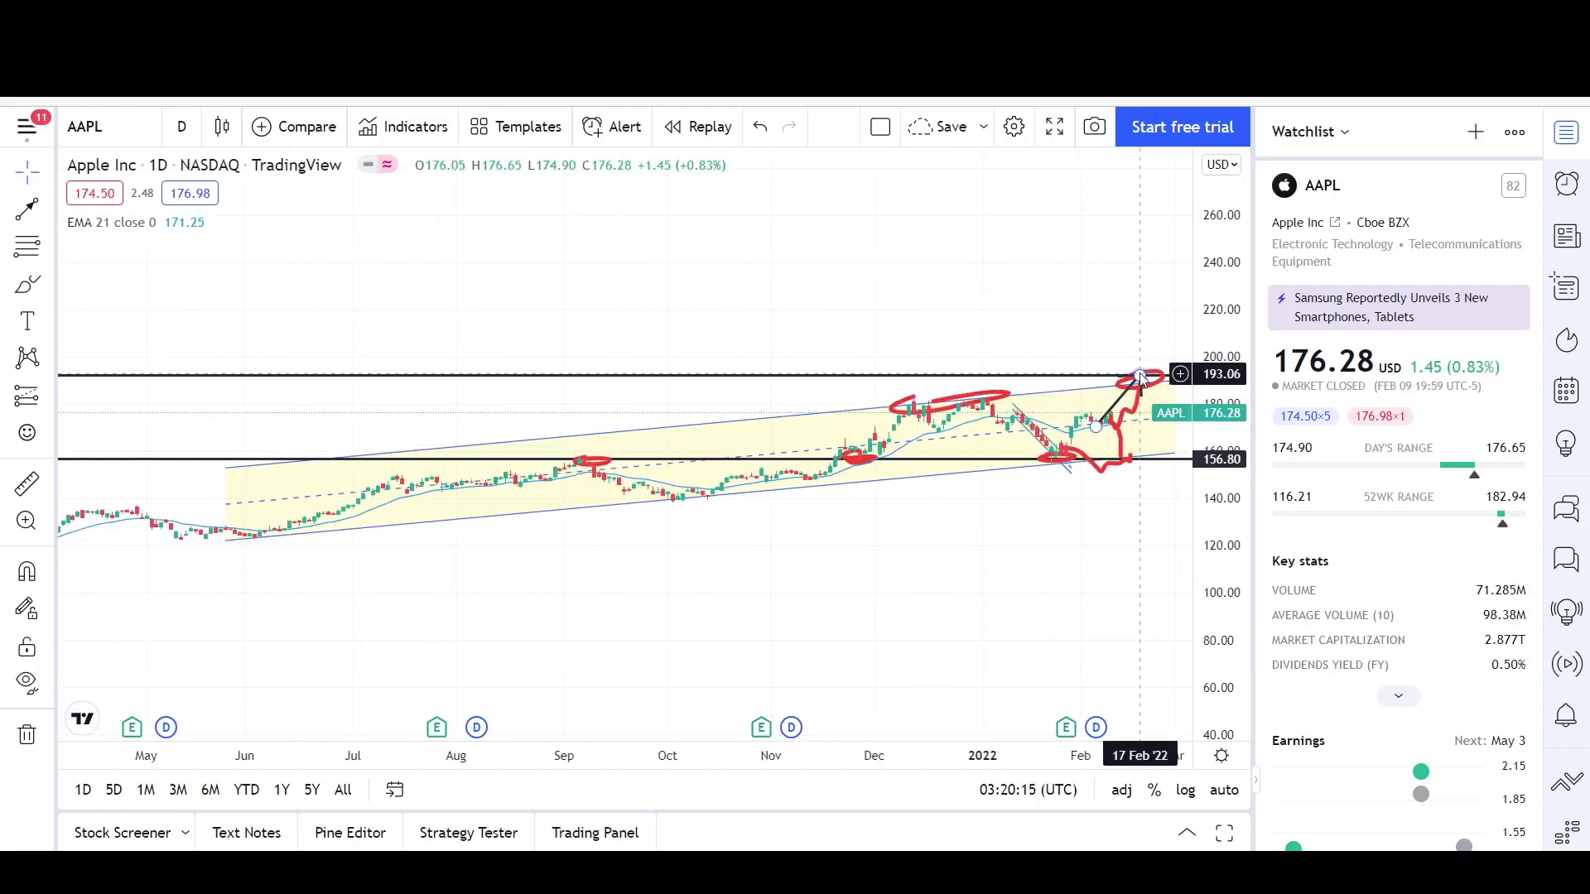
pyautogui.scroll(-5, 880, 387)
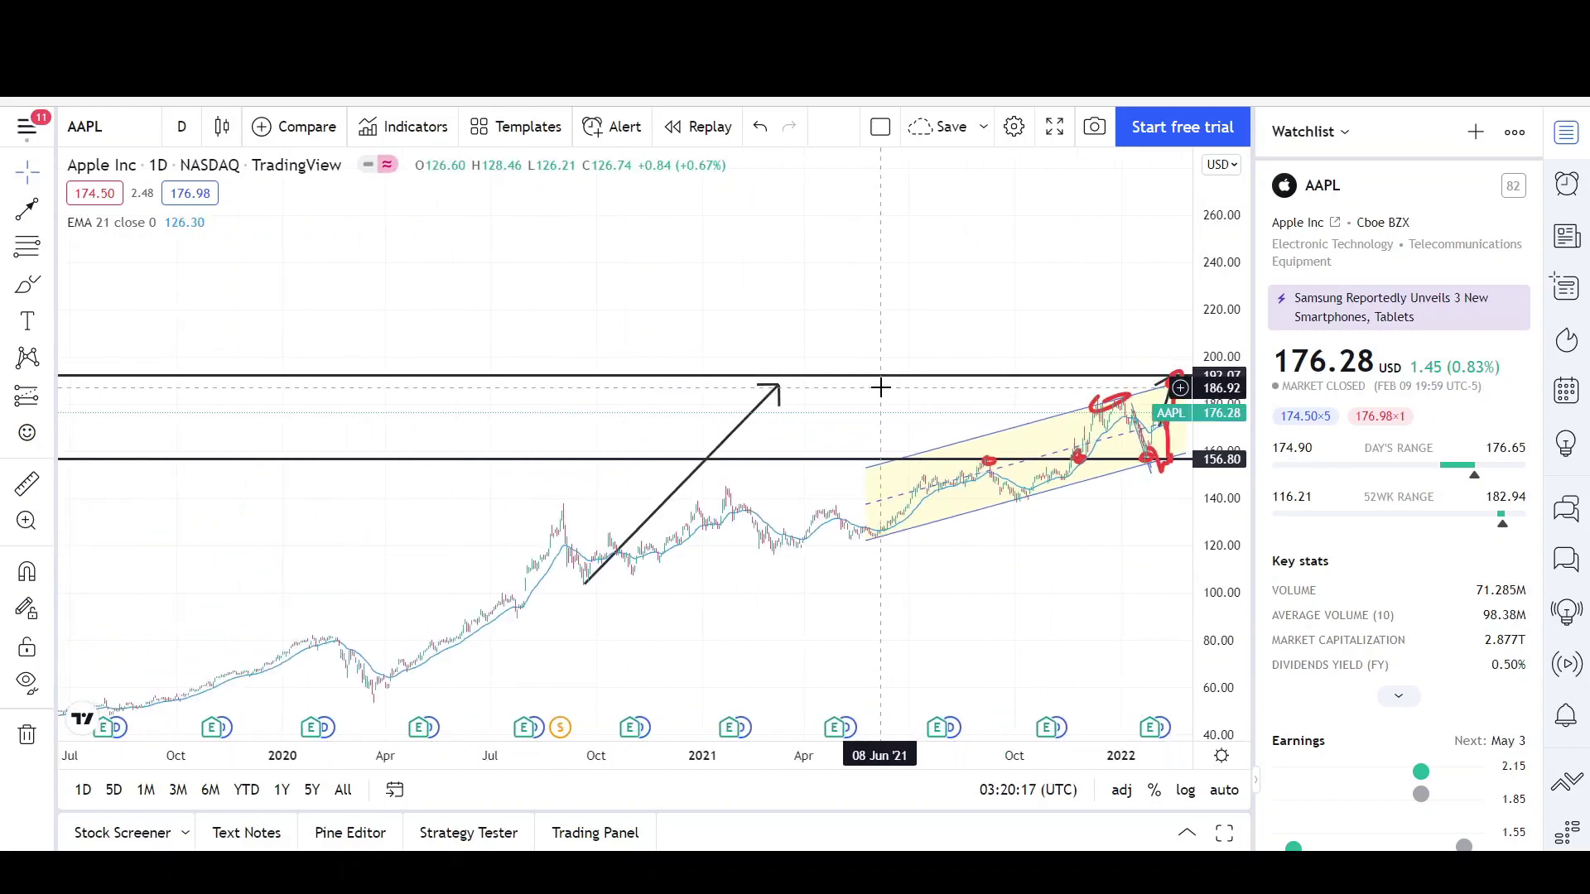
pyautogui.click(778, 386)
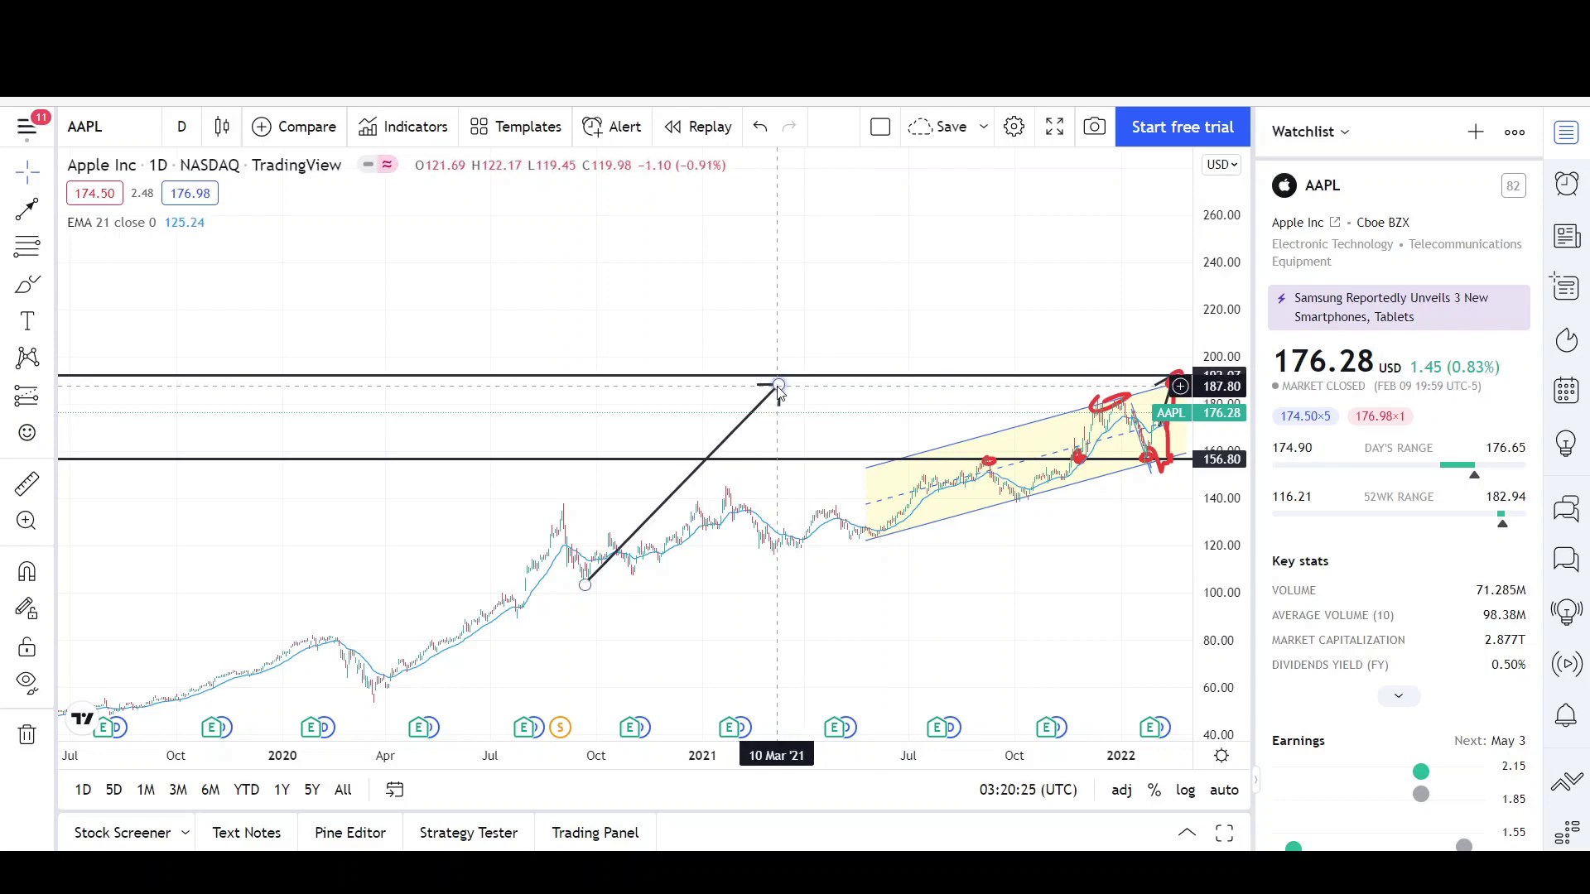
pyautogui.scroll(2, 778, 389)
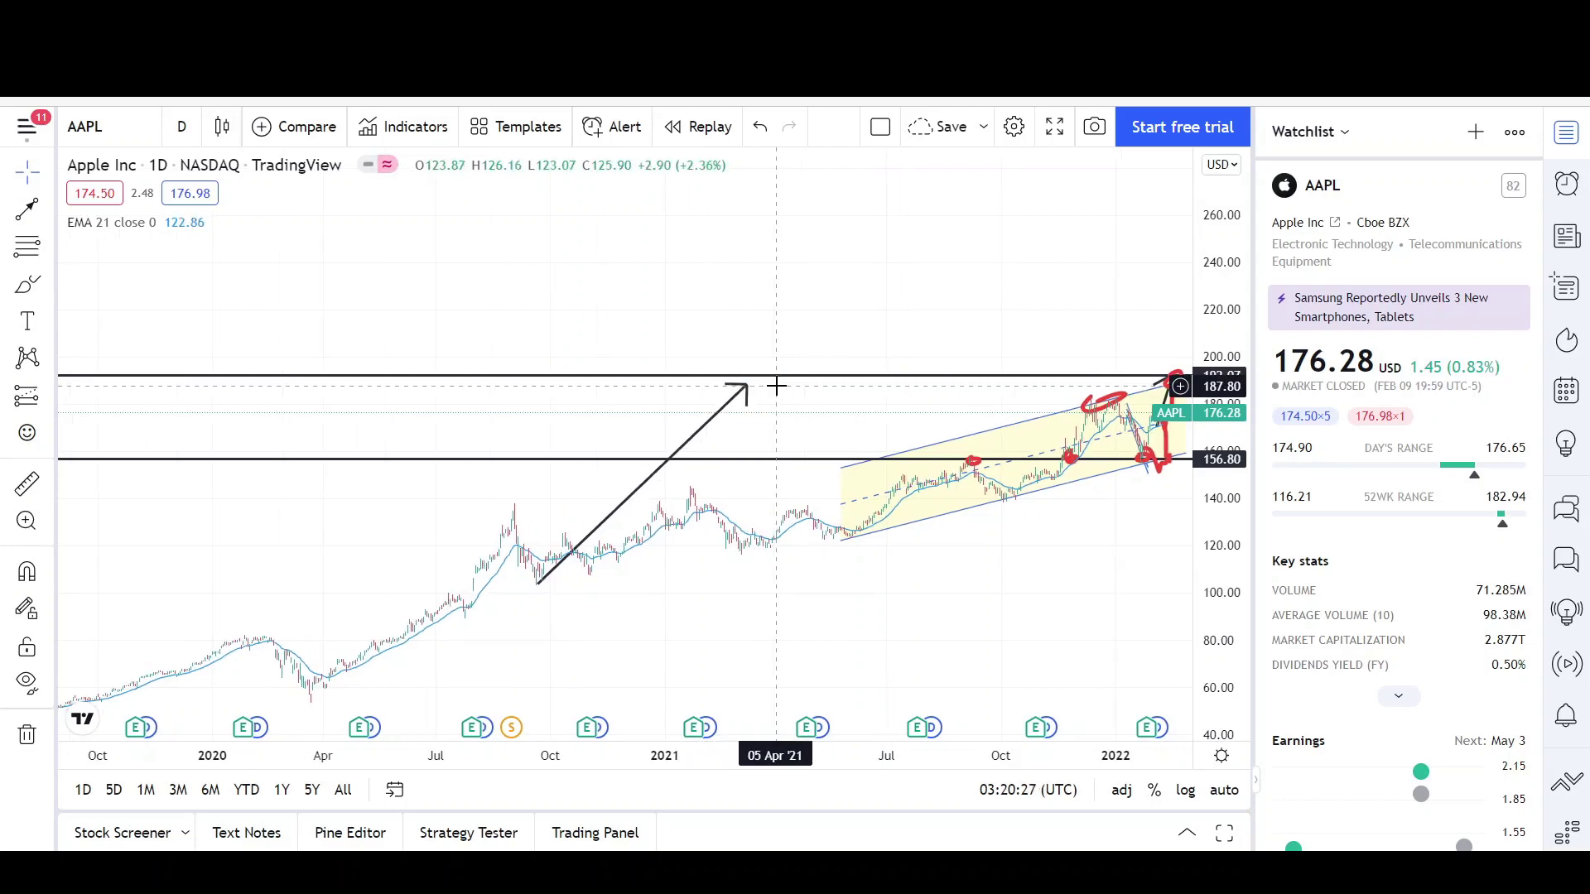
pyautogui.scroll(5, 778, 386)
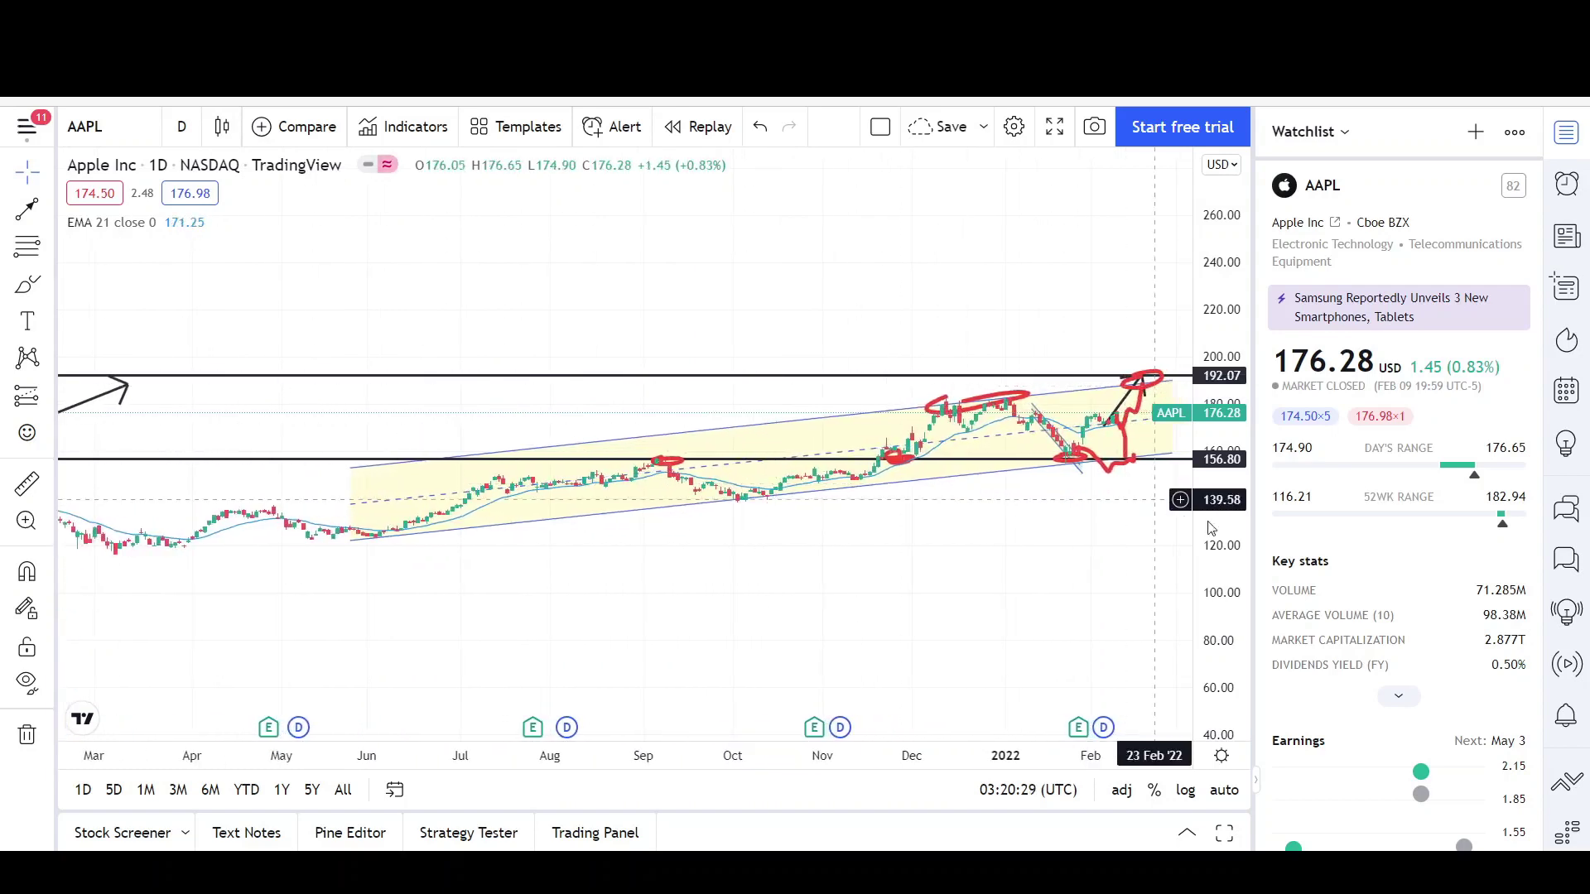
pyautogui.moveTo(1209, 528); pyautogui.dragTo(1099, 304)
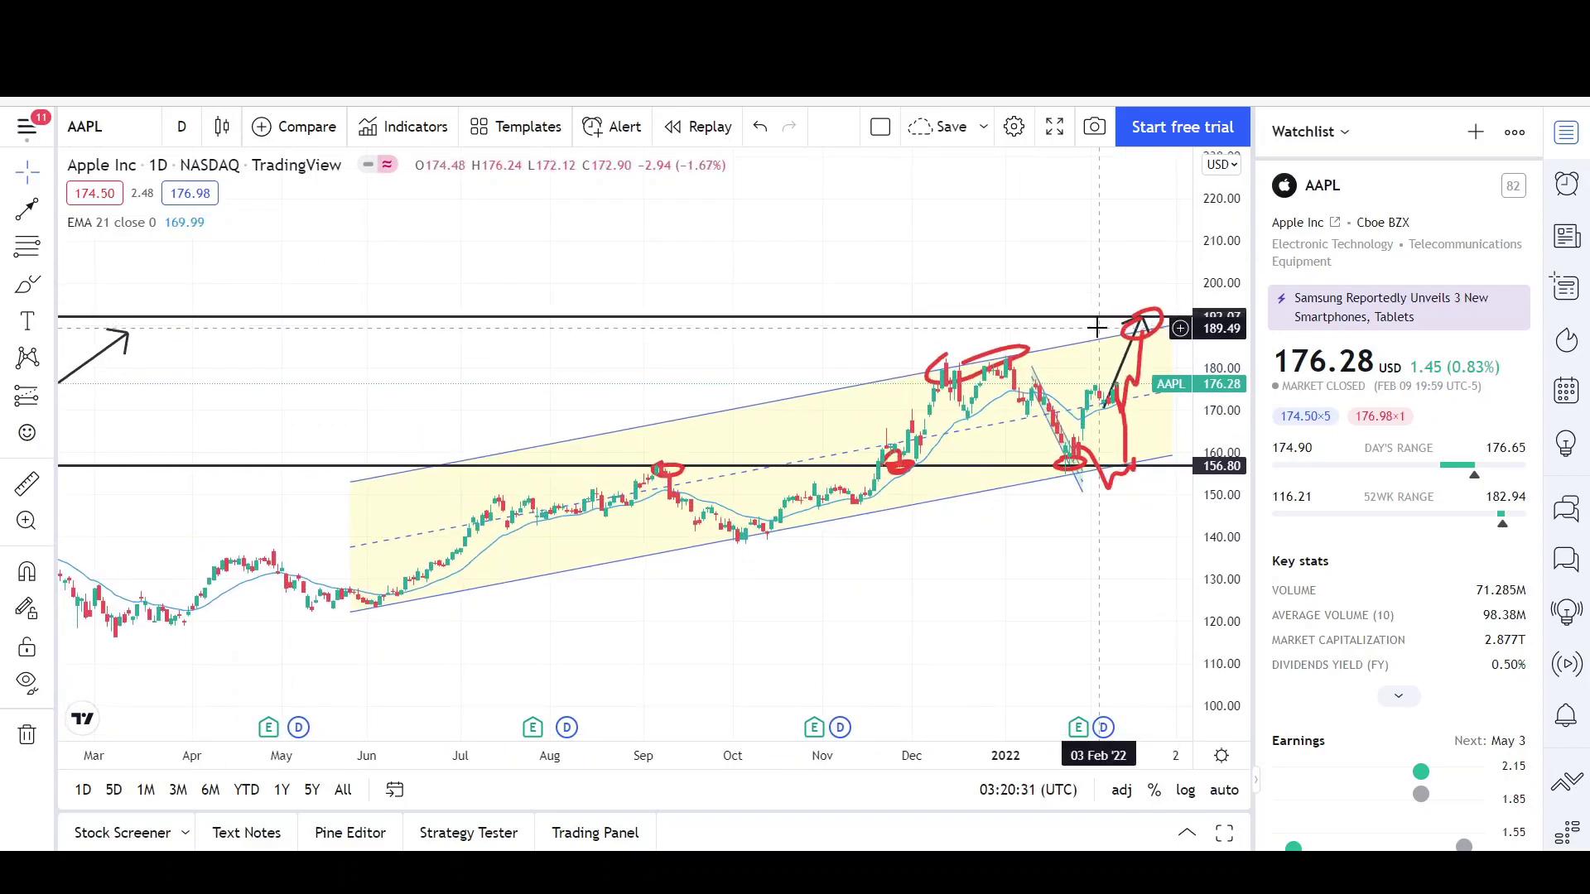
pyautogui.scroll(1, 1085, 331)
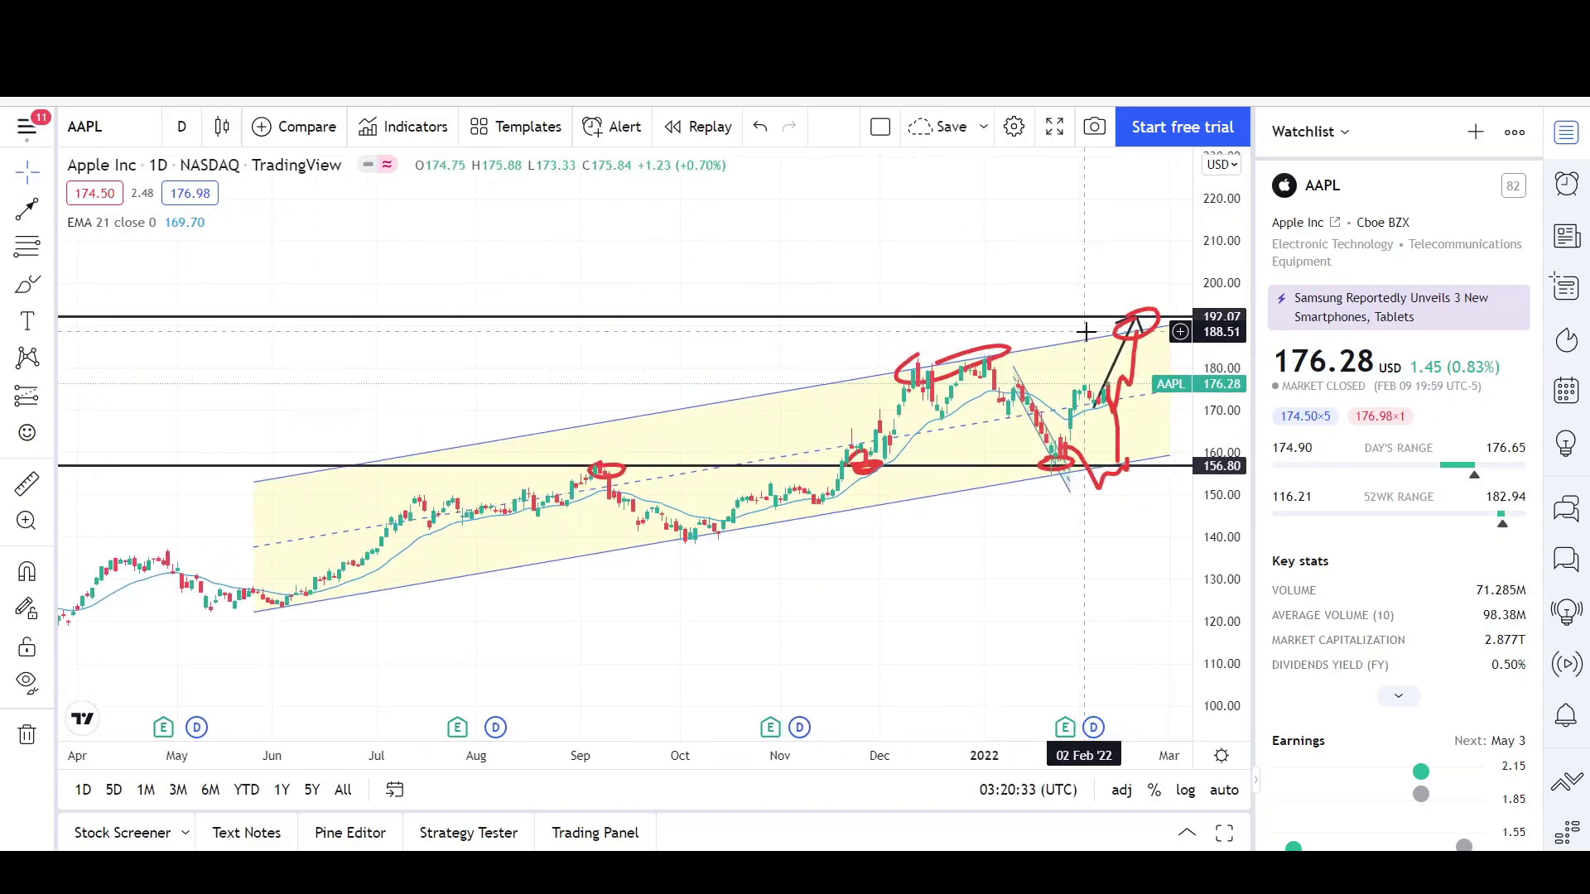
pyautogui.scroll(-2, 1086, 331)
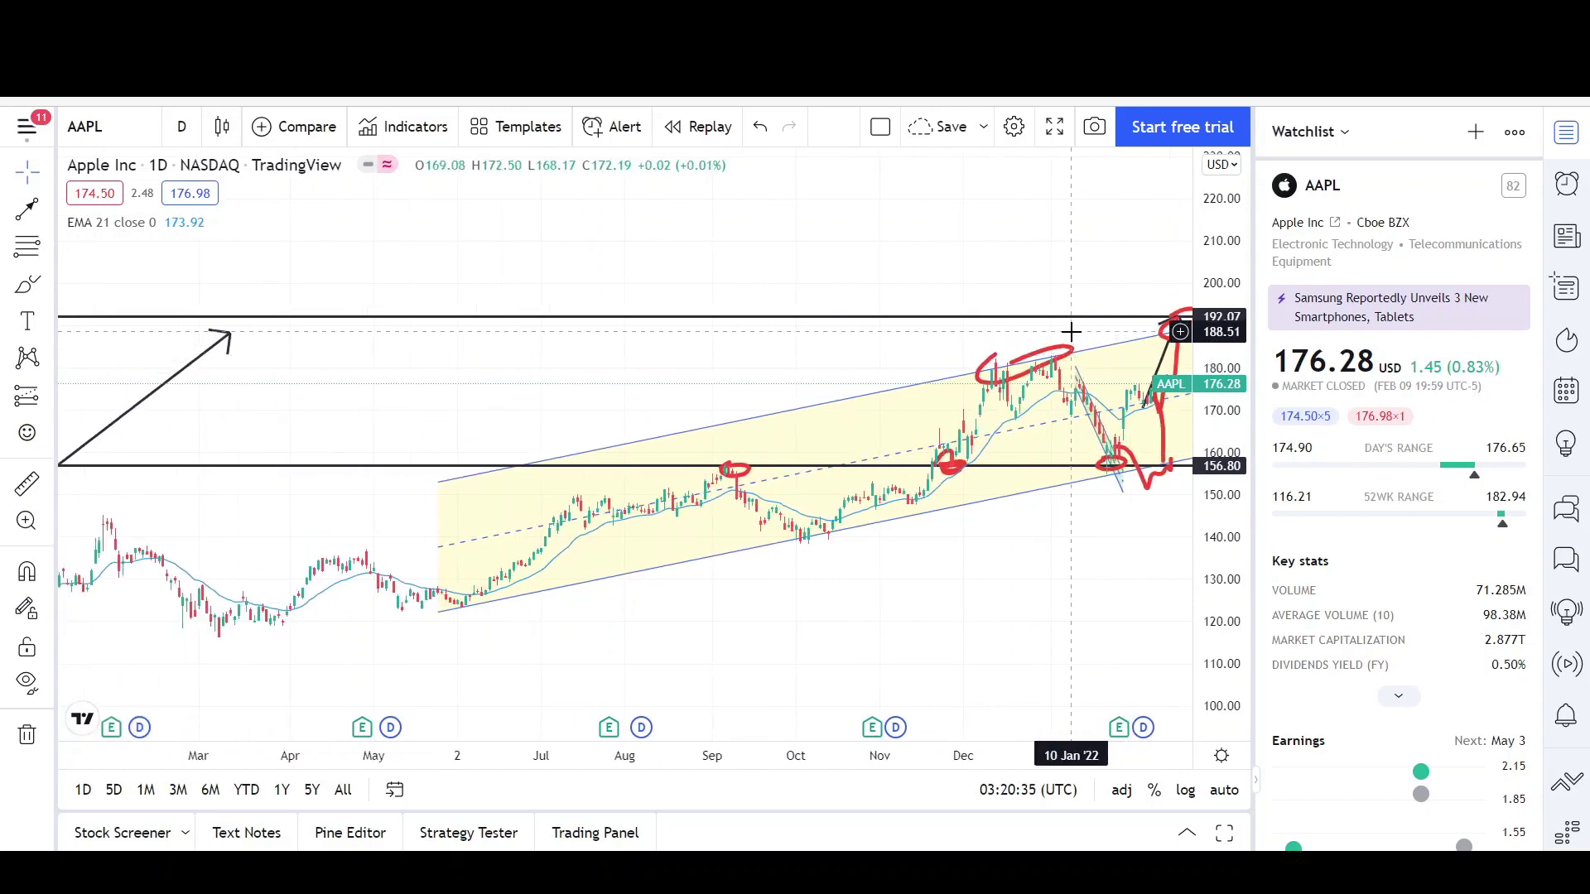
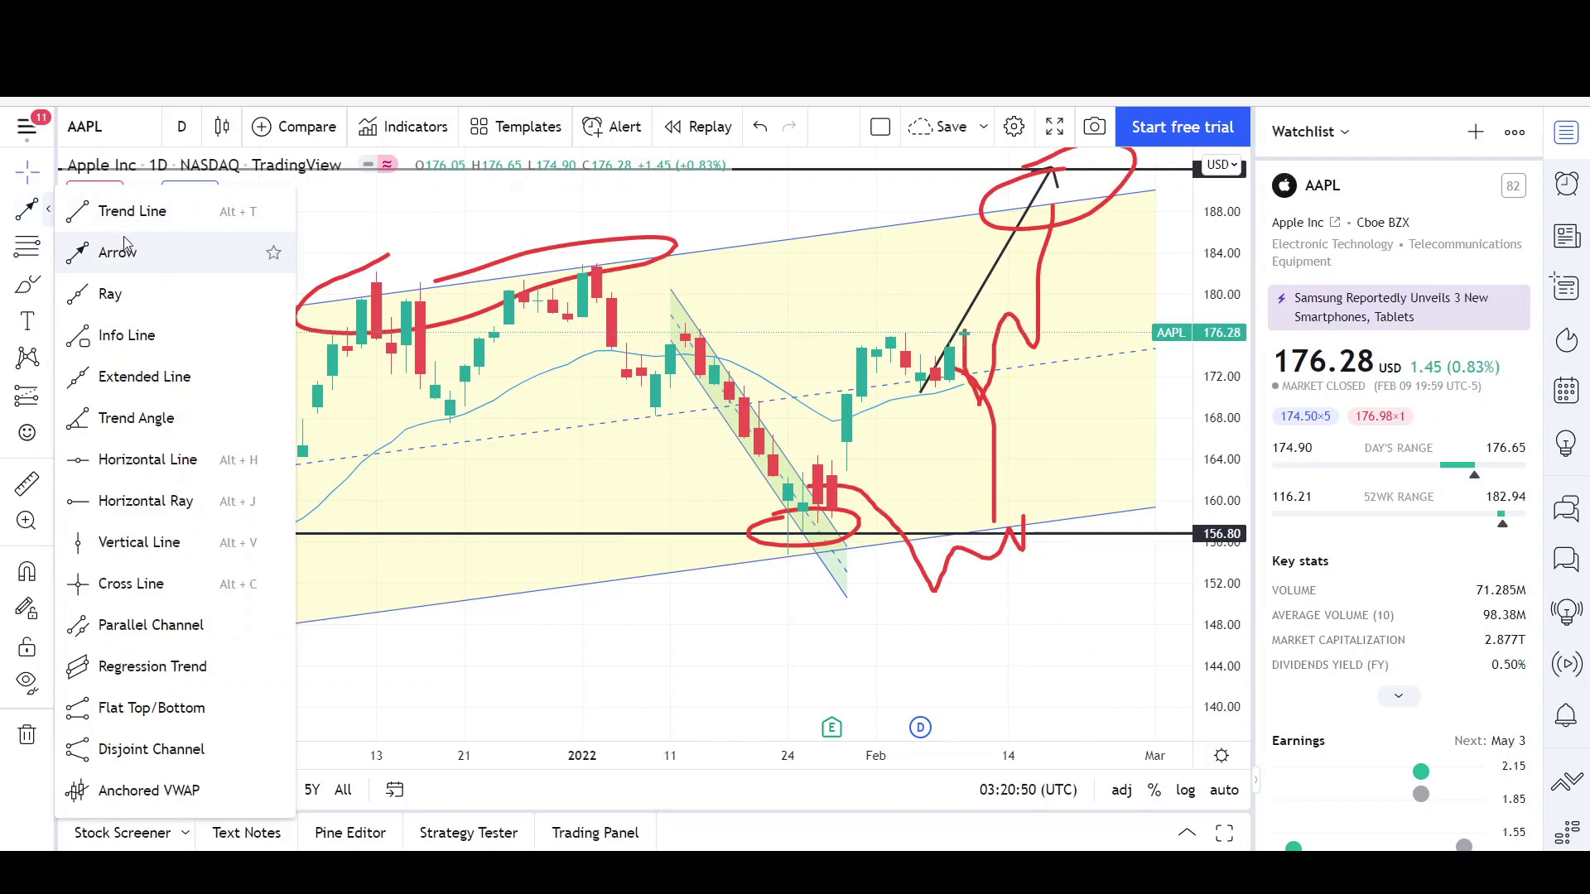
# Draw a nearly flat trend line from 05 Jan '22 at about 176.34 to 28 Feb '22 at about 176.24
pyautogui.click(132, 211)
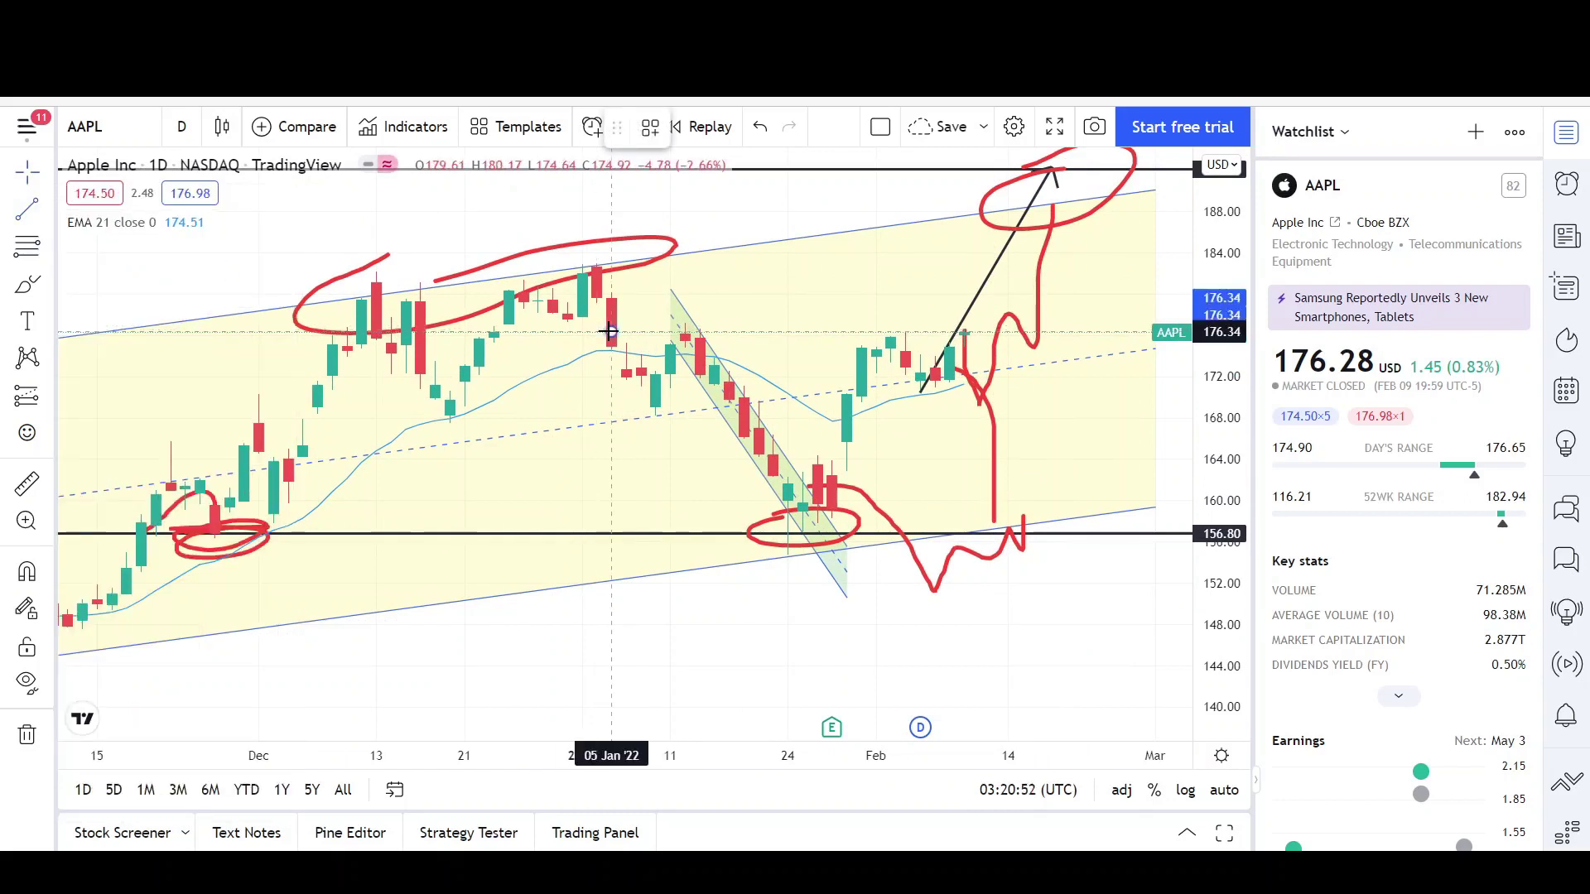
pyautogui.click(611, 332)
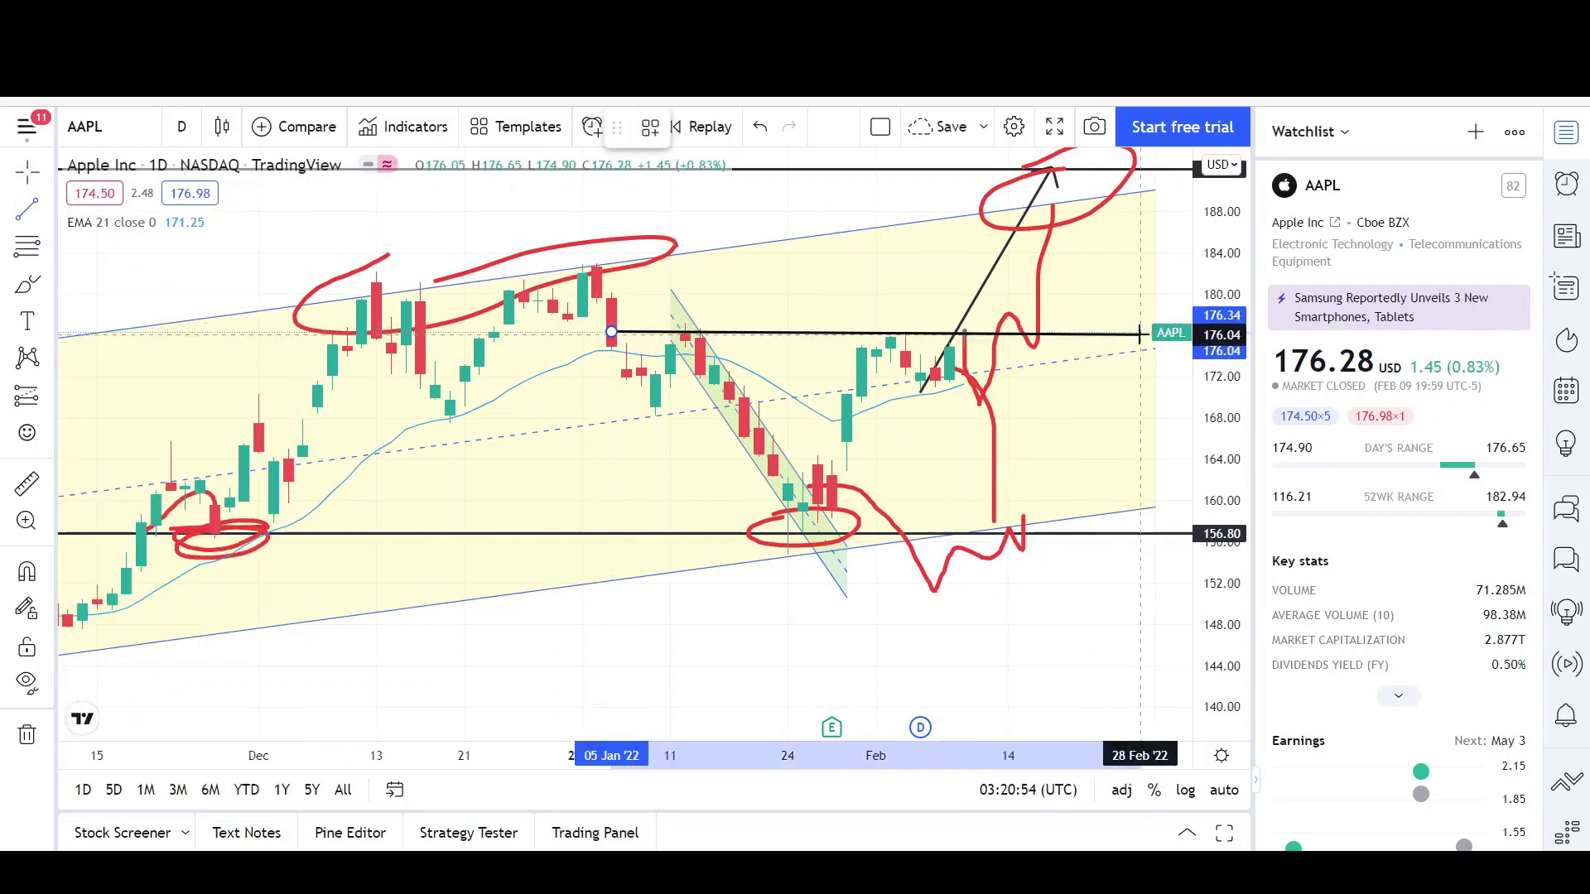
pyautogui.click(1140, 332)
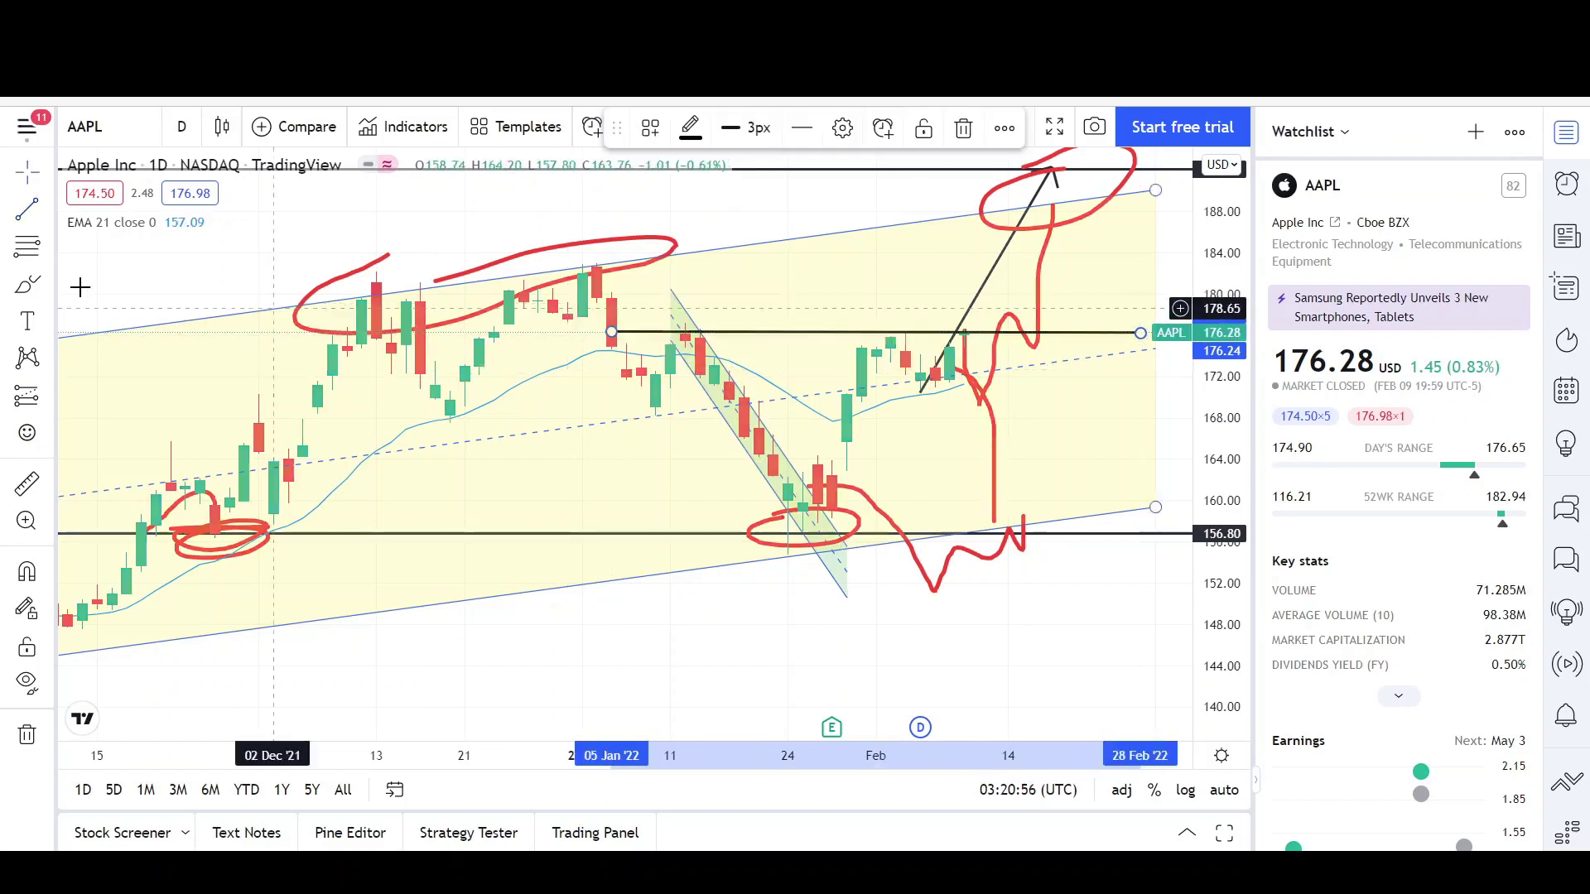
# Circle the mid-January and early February highs at the flat trend line and trace the February candles below it with the red brush
pyautogui.click(27, 288)
pyautogui.moveTo(684, 303)
pyautogui.mouseDown()
pyautogui.moveTo(682, 337)
pyautogui.moveTo(673, 323)
pyautogui.mouseUp()
pyautogui.moveTo(905, 324)
pyautogui.mouseDown()
pyautogui.moveTo(886, 352)
pyautogui.moveTo(892, 323)
pyautogui.mouseUp()
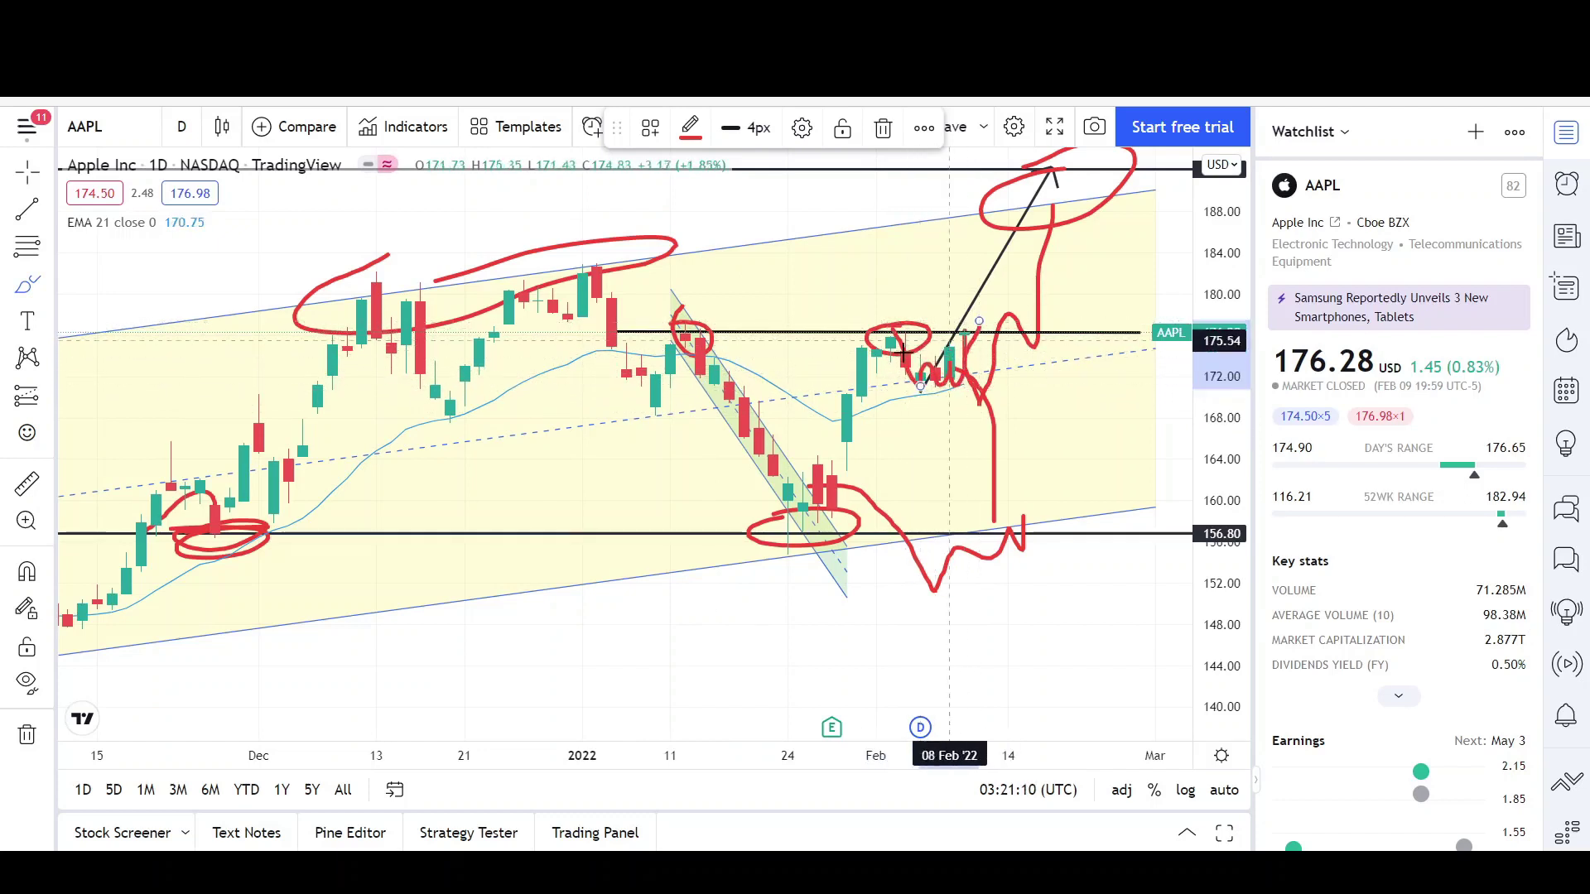
# Brush a zigzag path from the latest candle up to the channel's upper edge and another path down to its lower edge
pyautogui.moveTo(965, 339)
pyautogui.mouseDown()
pyautogui.moveTo(965, 378)
pyautogui.moveTo(979, 288)
pyautogui.moveTo(1022, 315)
pyautogui.moveTo(1081, 258)
pyautogui.moveTo(1068, 201)
pyautogui.mouseUp()
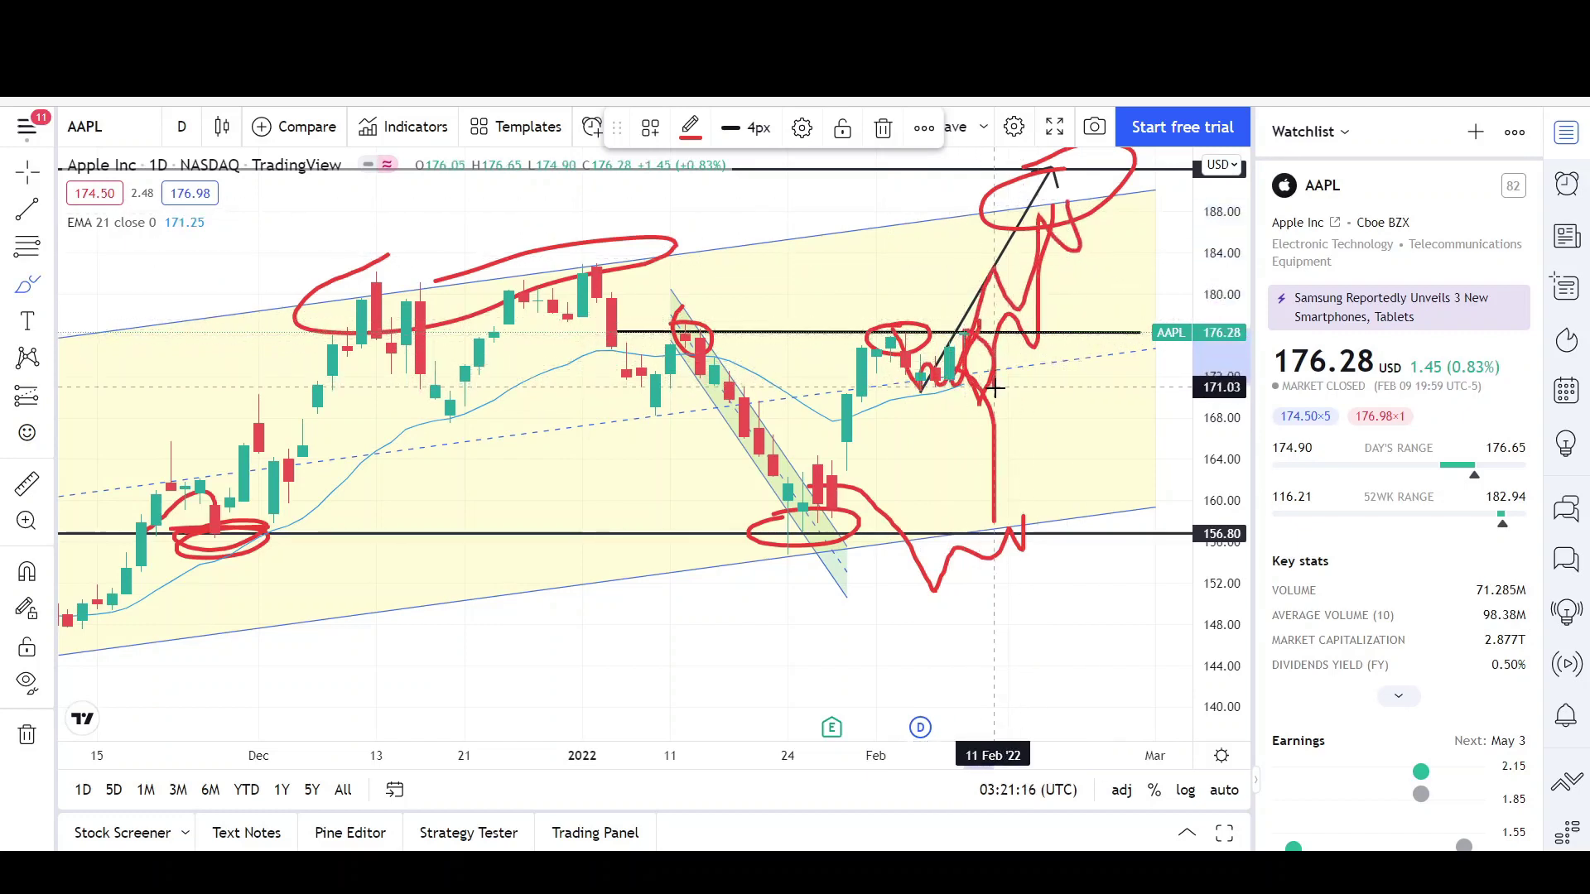
pyautogui.moveTo(993, 388); pyautogui.dragTo(1024, 512)
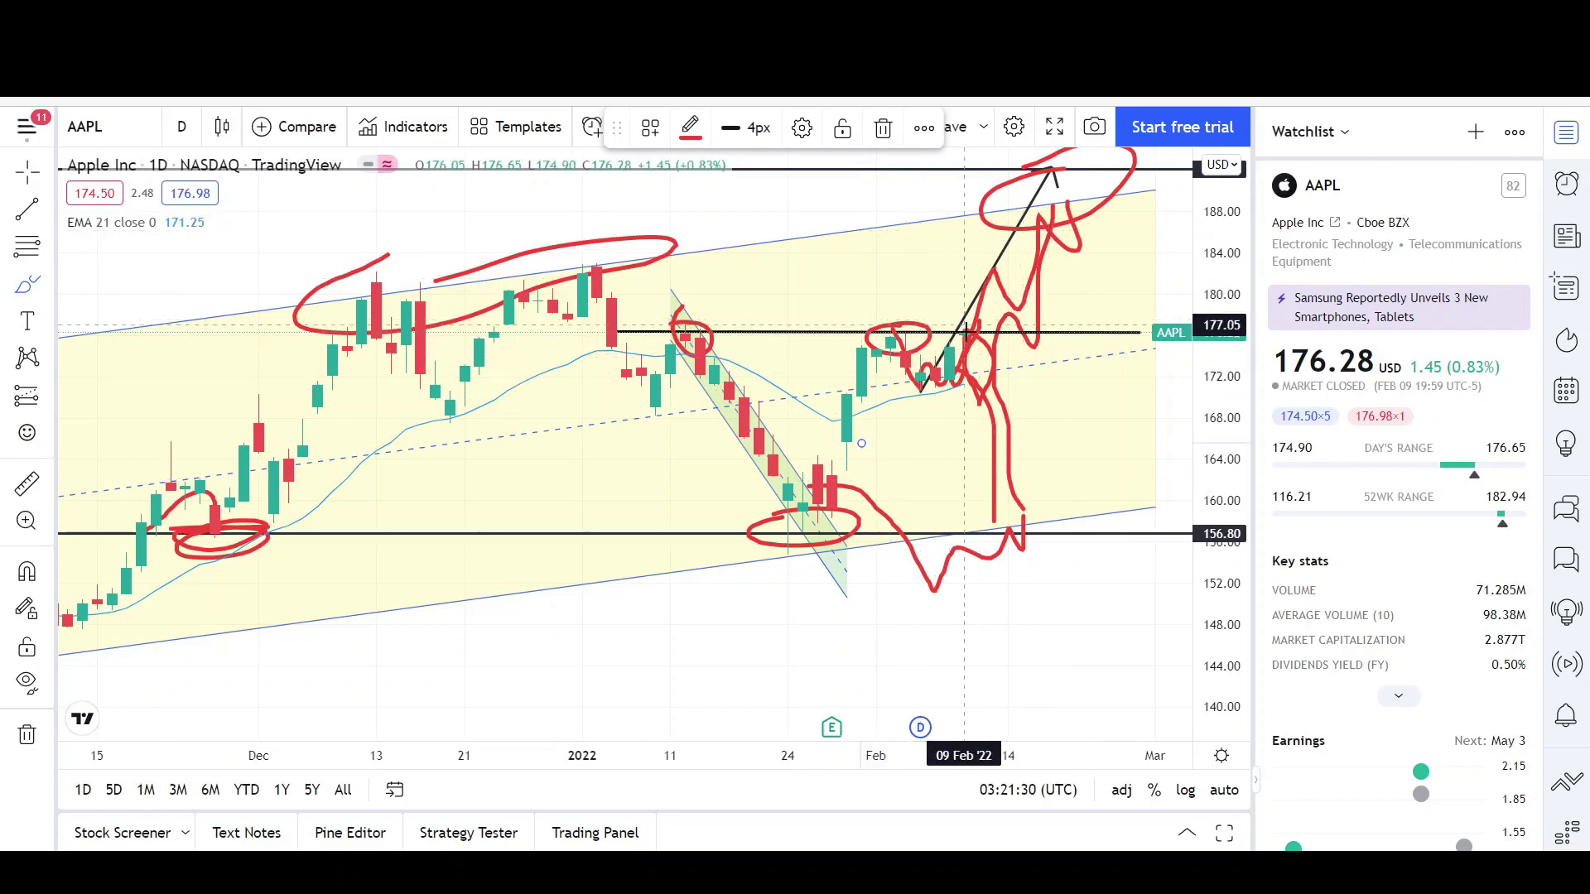
# Brush a circle around the late-January low at the 156.80 line and a support line from the mid-December low at about 168
pyautogui.moveTo(935, 395); pyautogui.dragTo(958, 381)
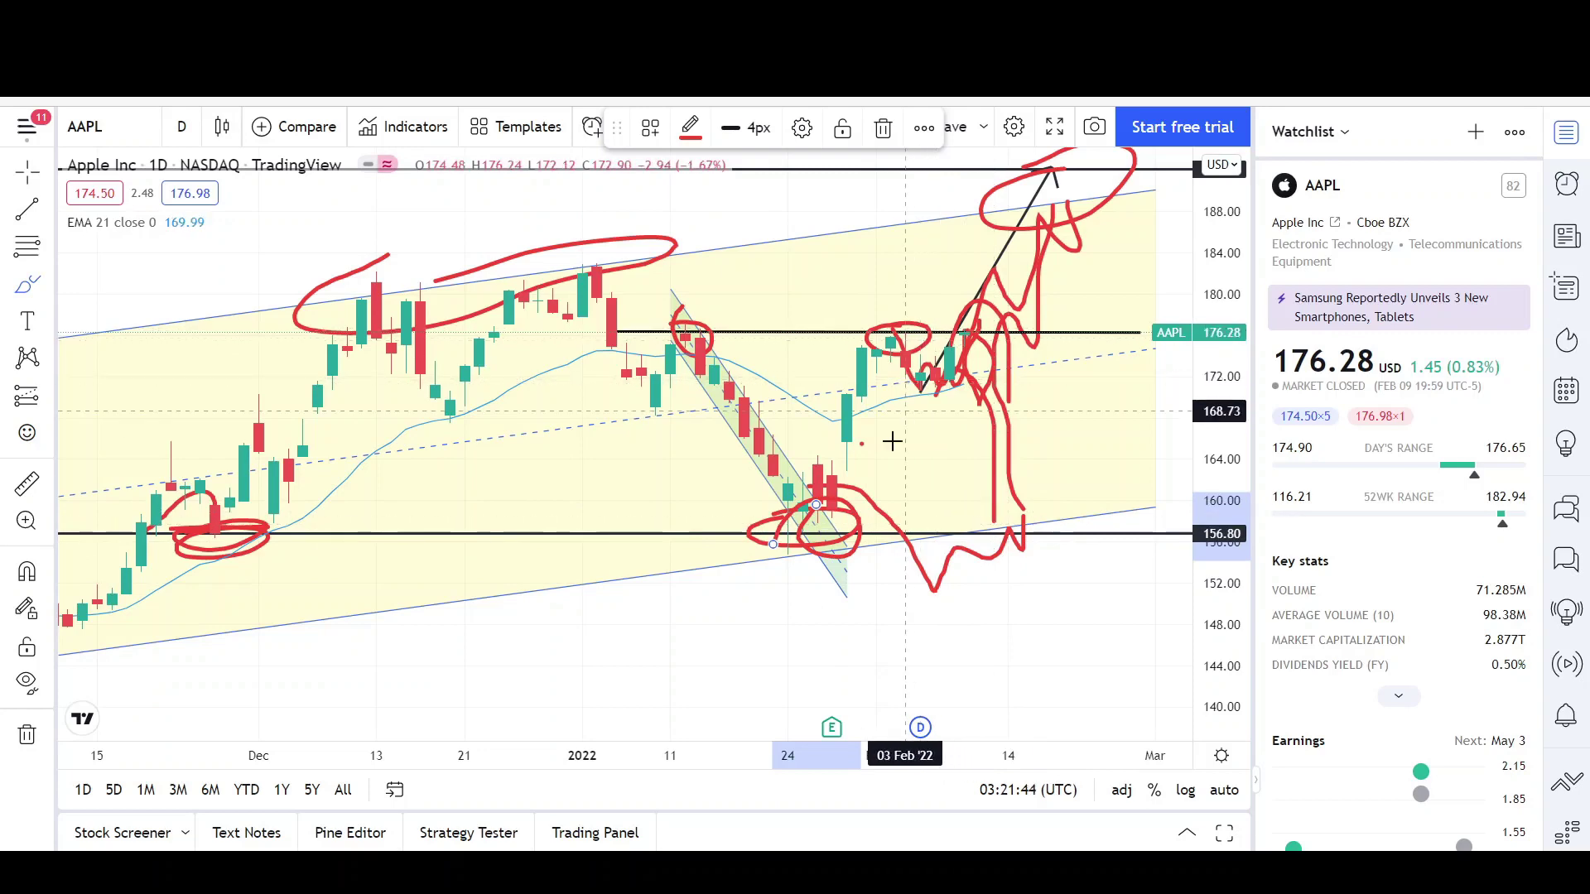
pyautogui.scroll(-5, 891, 441)
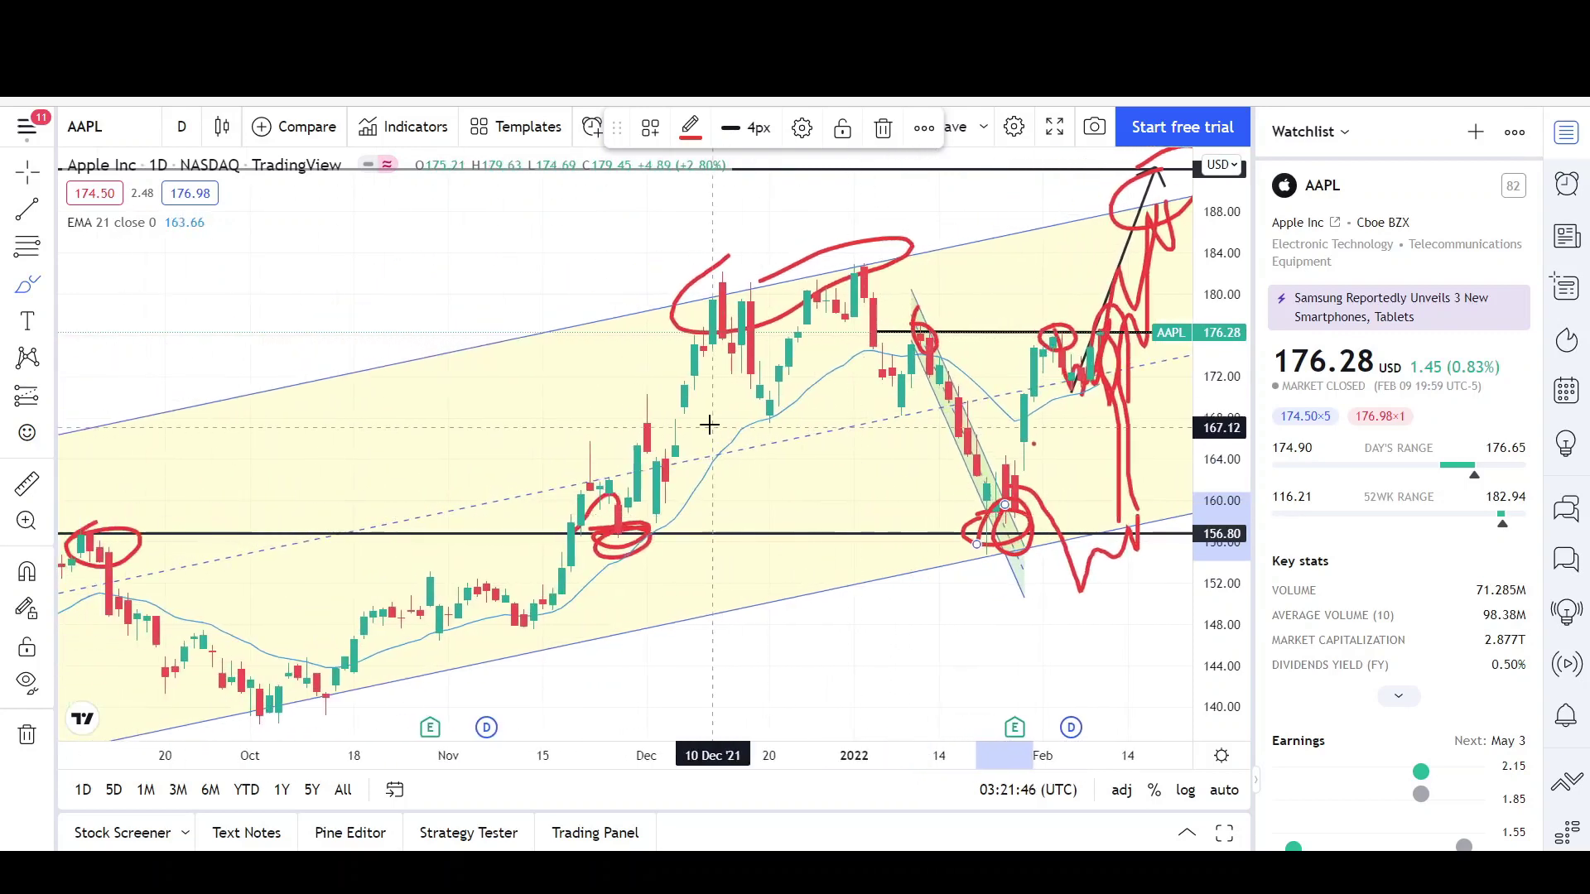
pyautogui.moveTo(740, 419); pyautogui.dragTo(1137, 403)
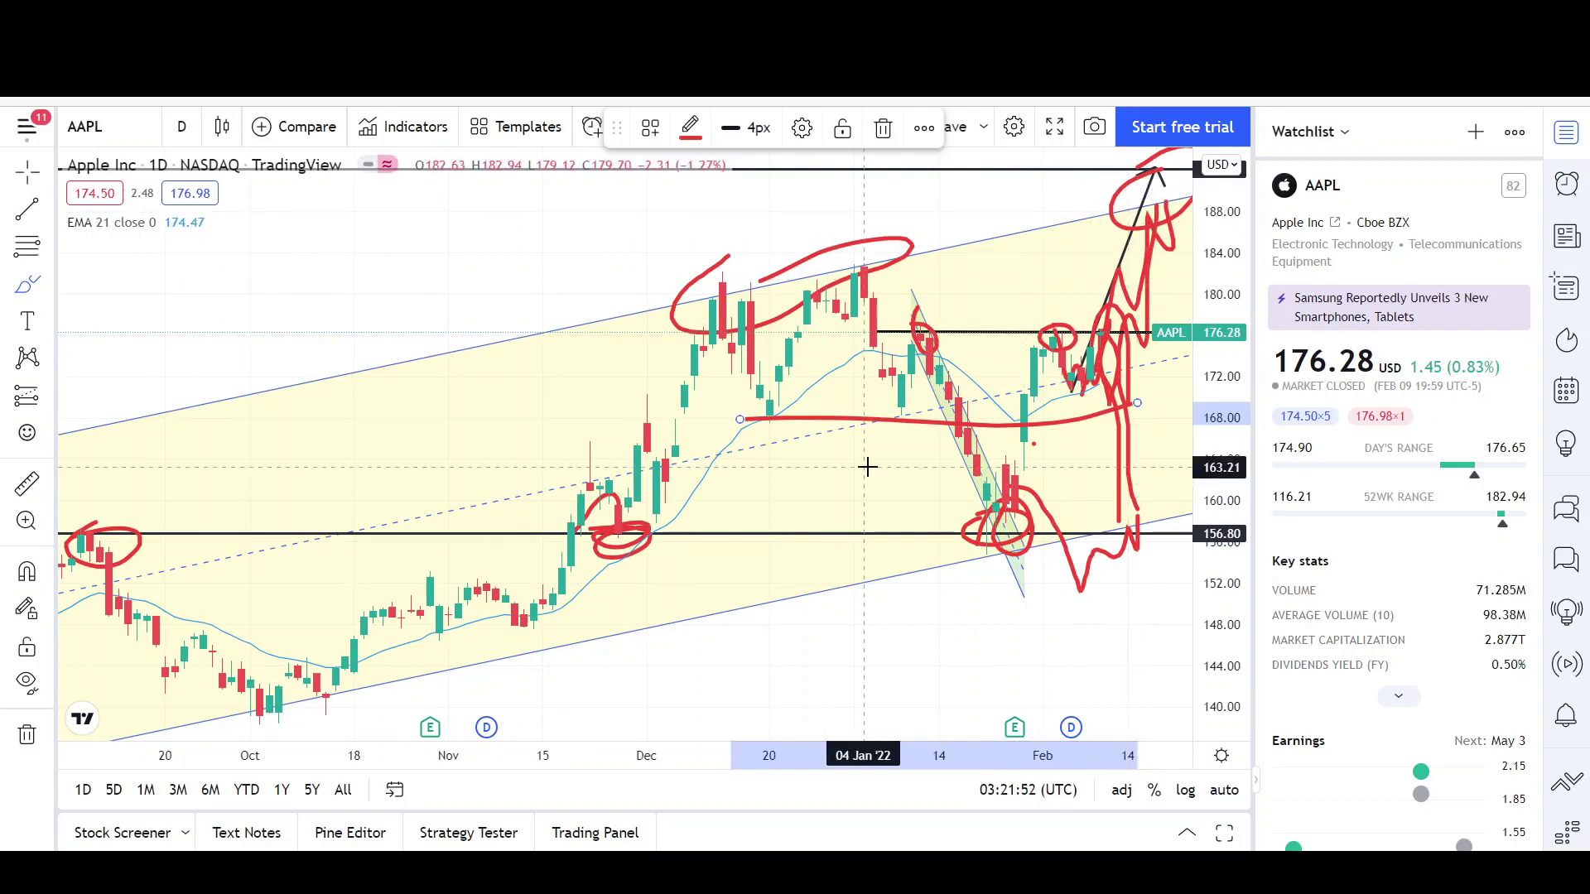
pyautogui.scroll(4, 859, 495)
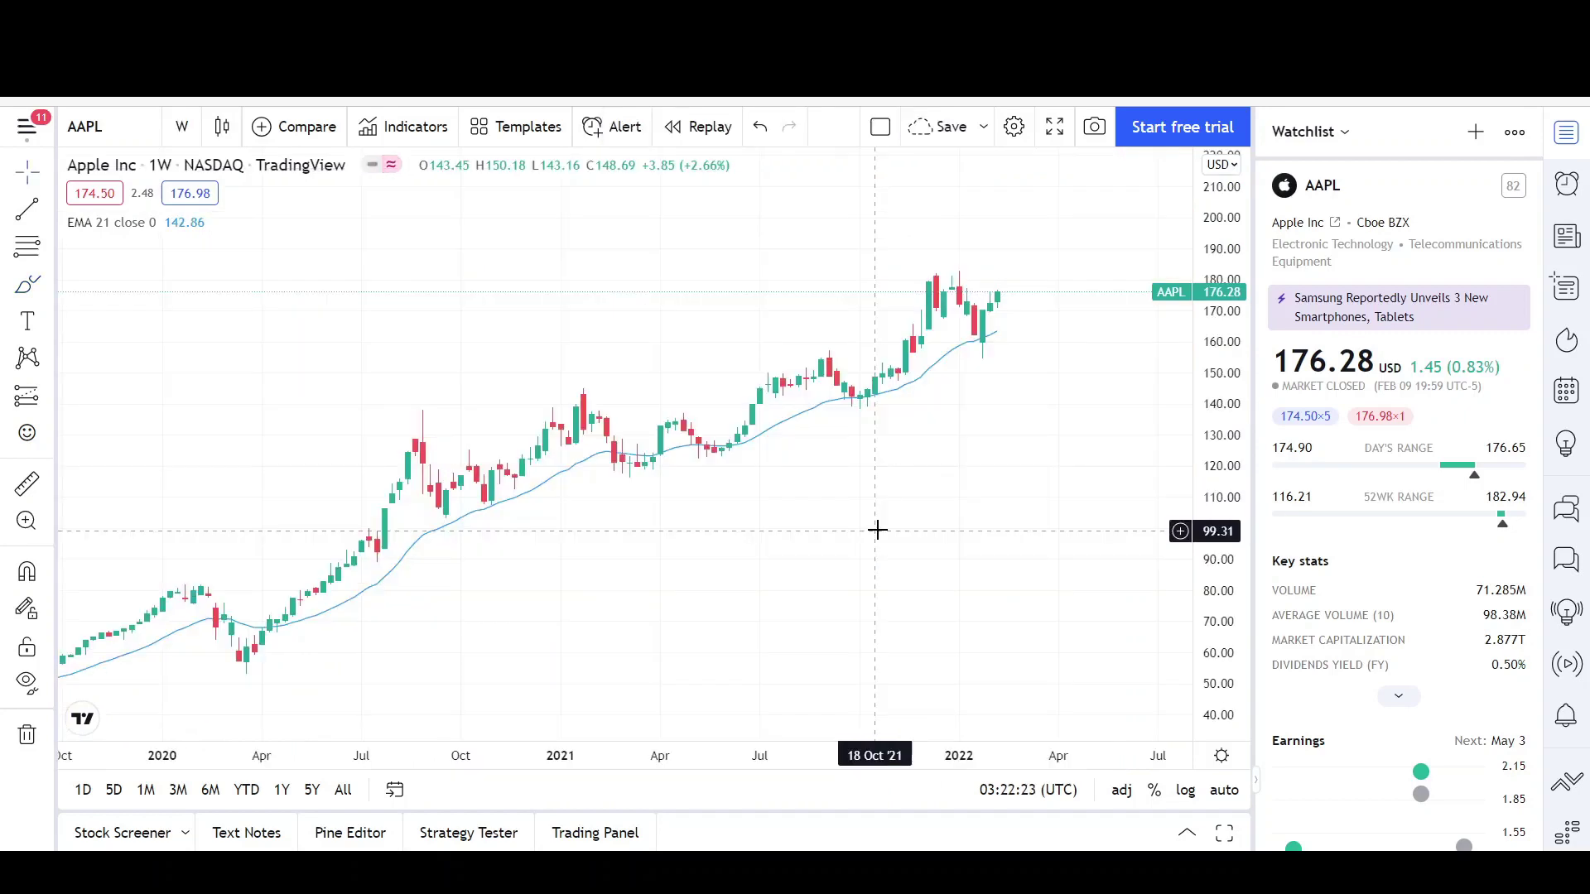
# Examine the long-term price history on the weekly AAPL chart and the rally since the March 2020 low
pyautogui.scroll(-10, 877, 529)
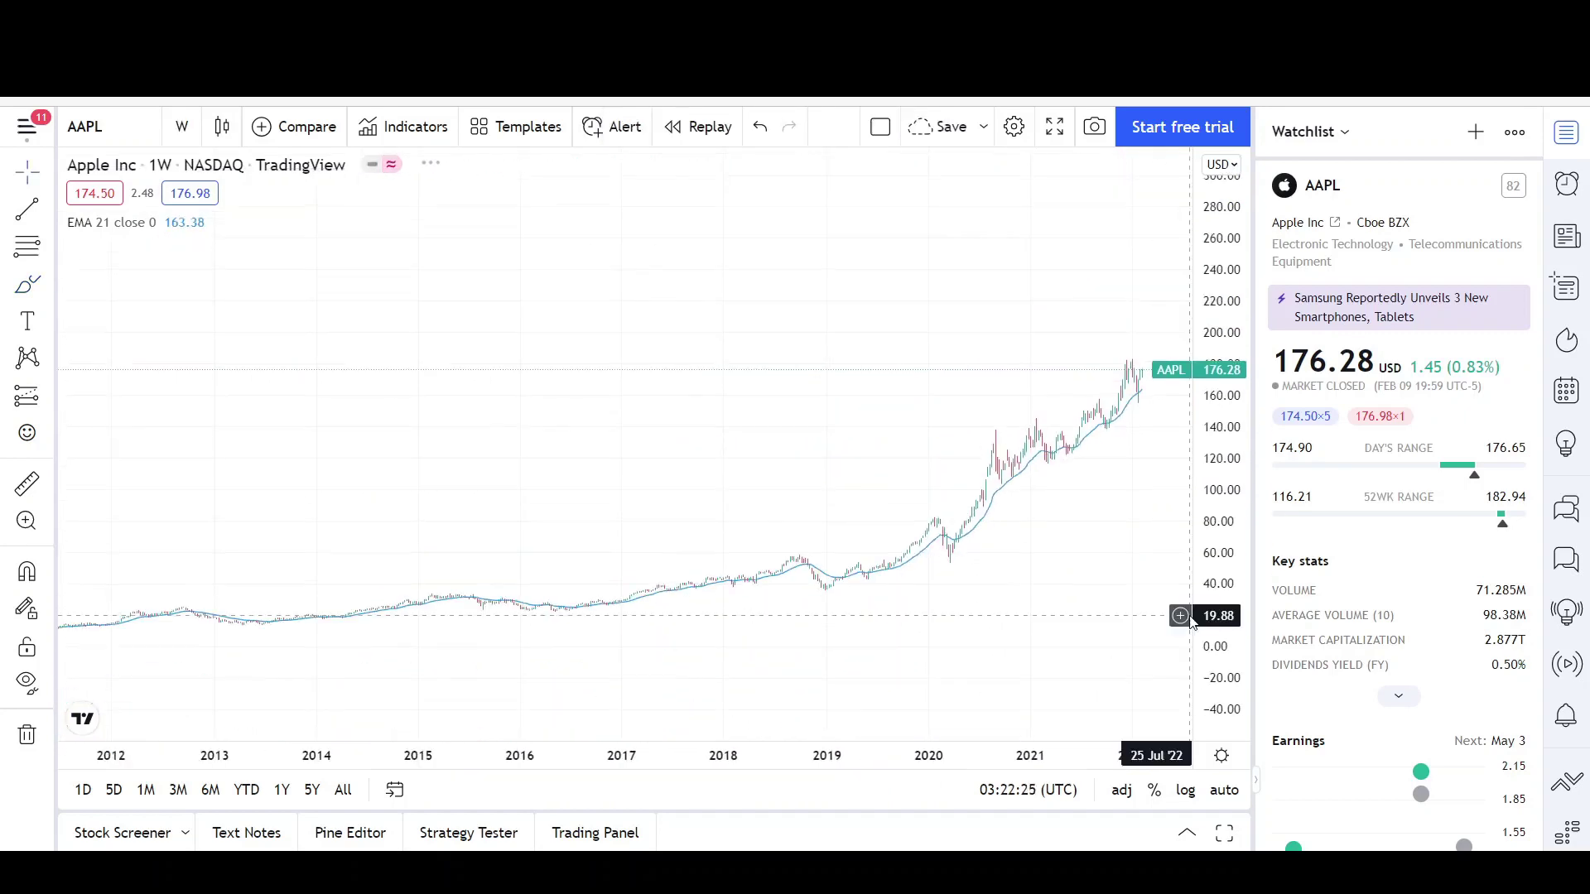
pyautogui.scroll(-5, 825, 592)
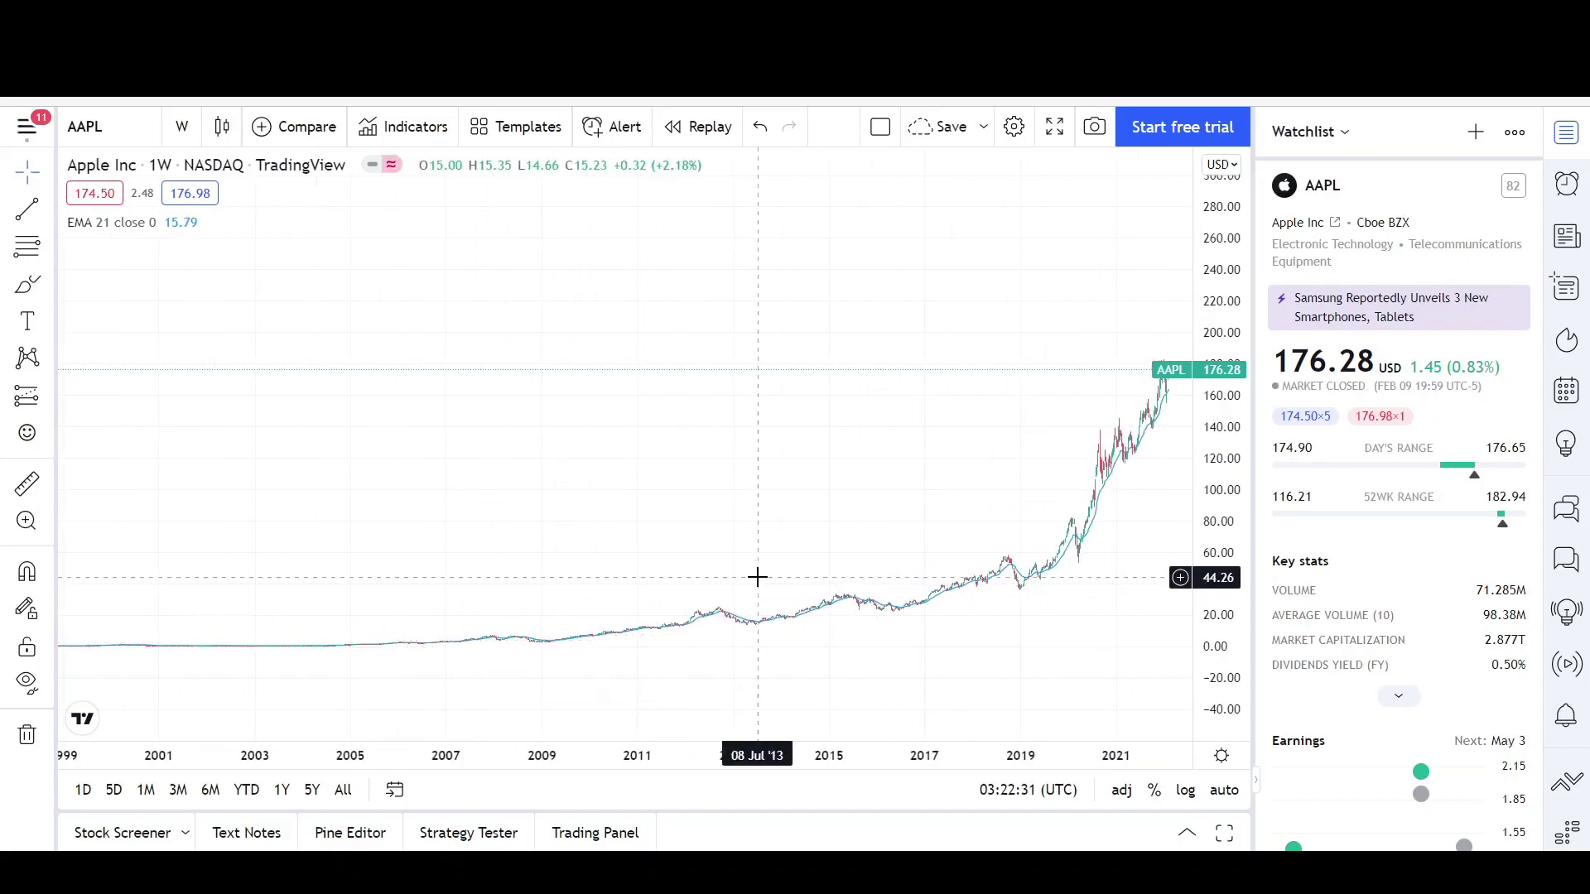
pyautogui.scroll(3, 906, 533)
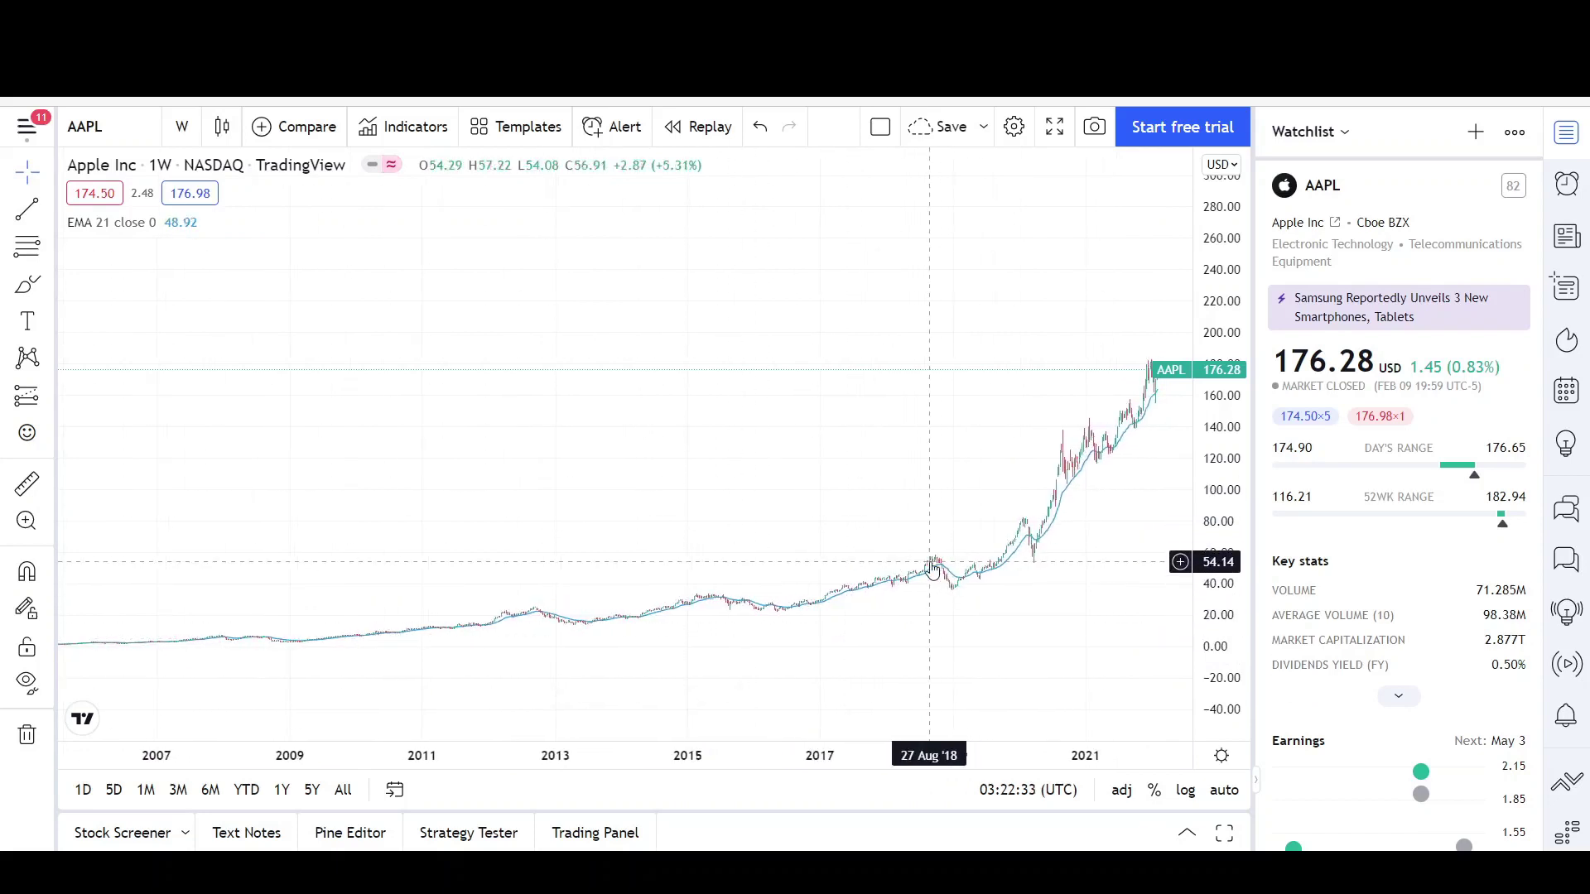
pyautogui.scroll(4, 911, 596)
pyautogui.scroll(2, 993, 538)
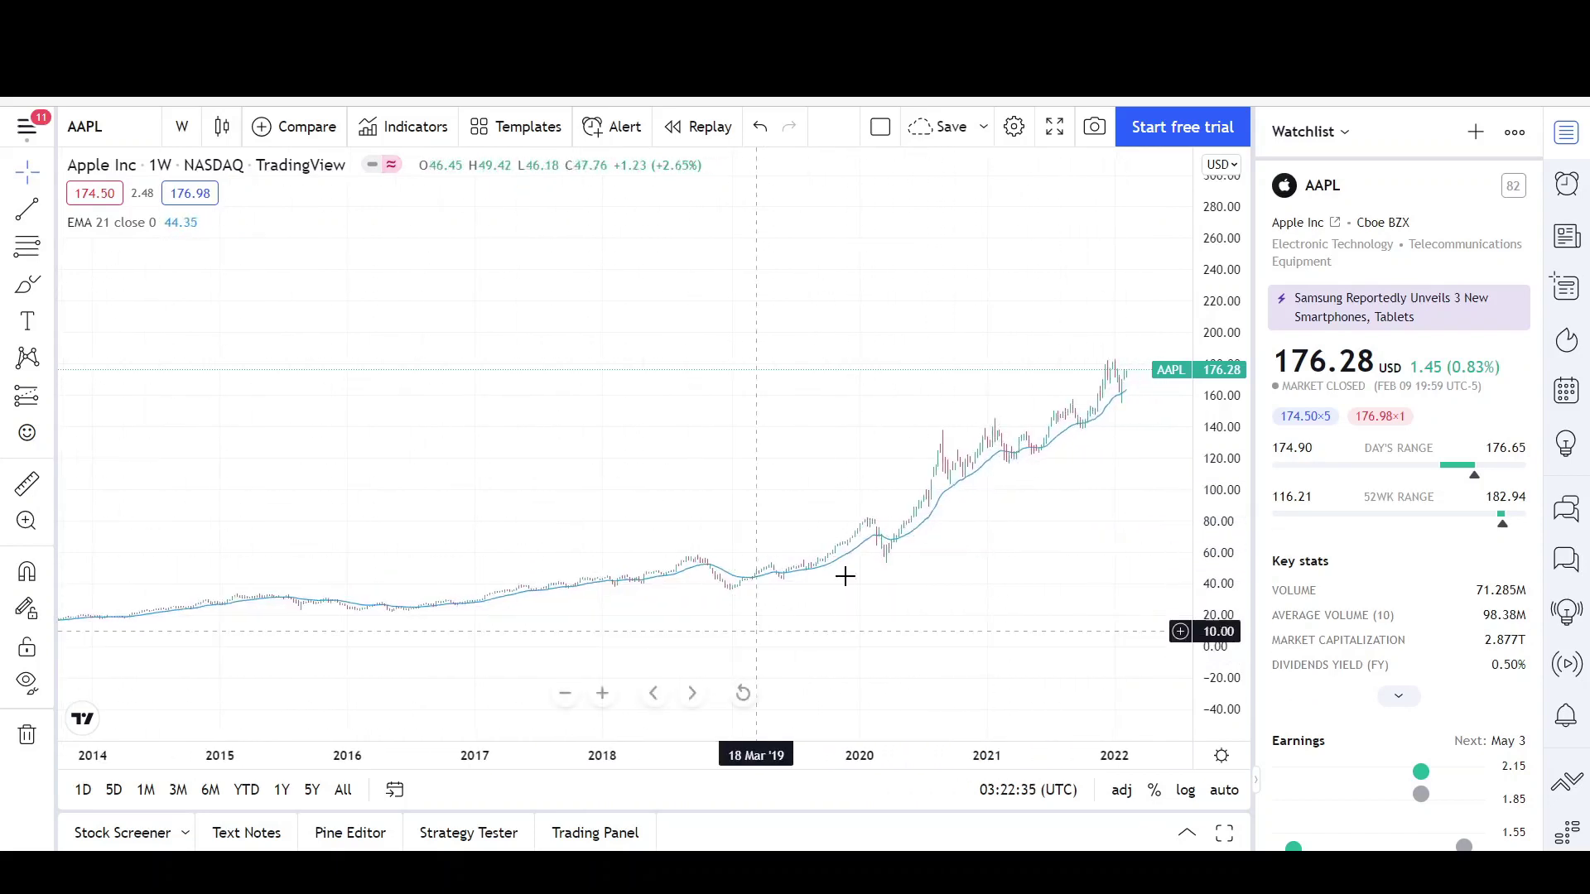
pyautogui.moveTo(1213, 525); pyautogui.dragTo(1201, 392)
pyautogui.scroll(6, 1085, 486)
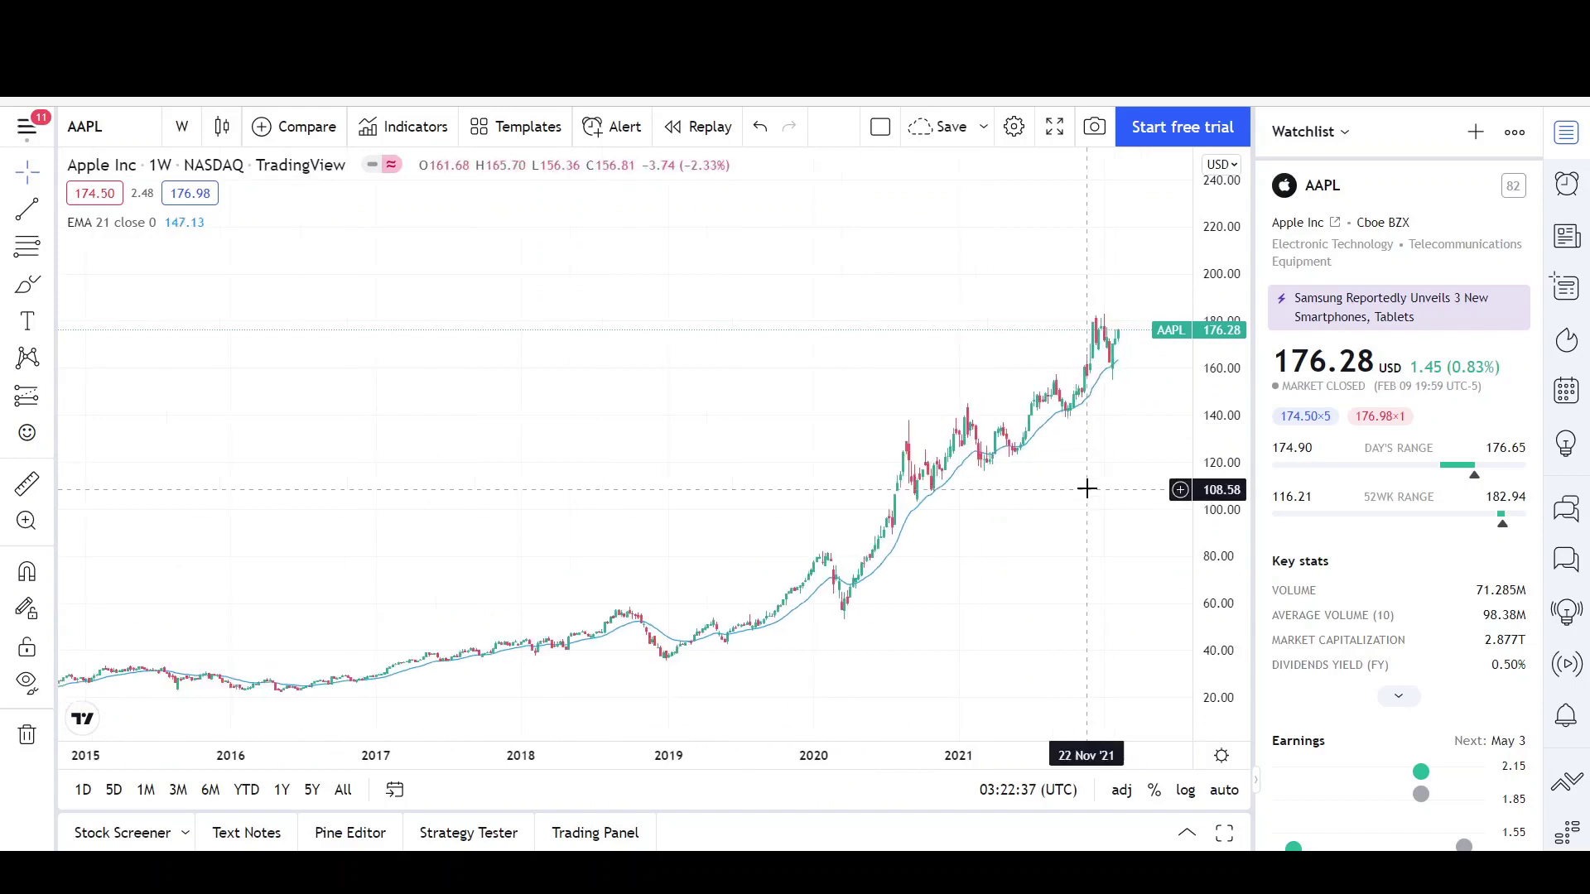
pyautogui.moveTo(960, 493); pyautogui.dragTo(991, 505)
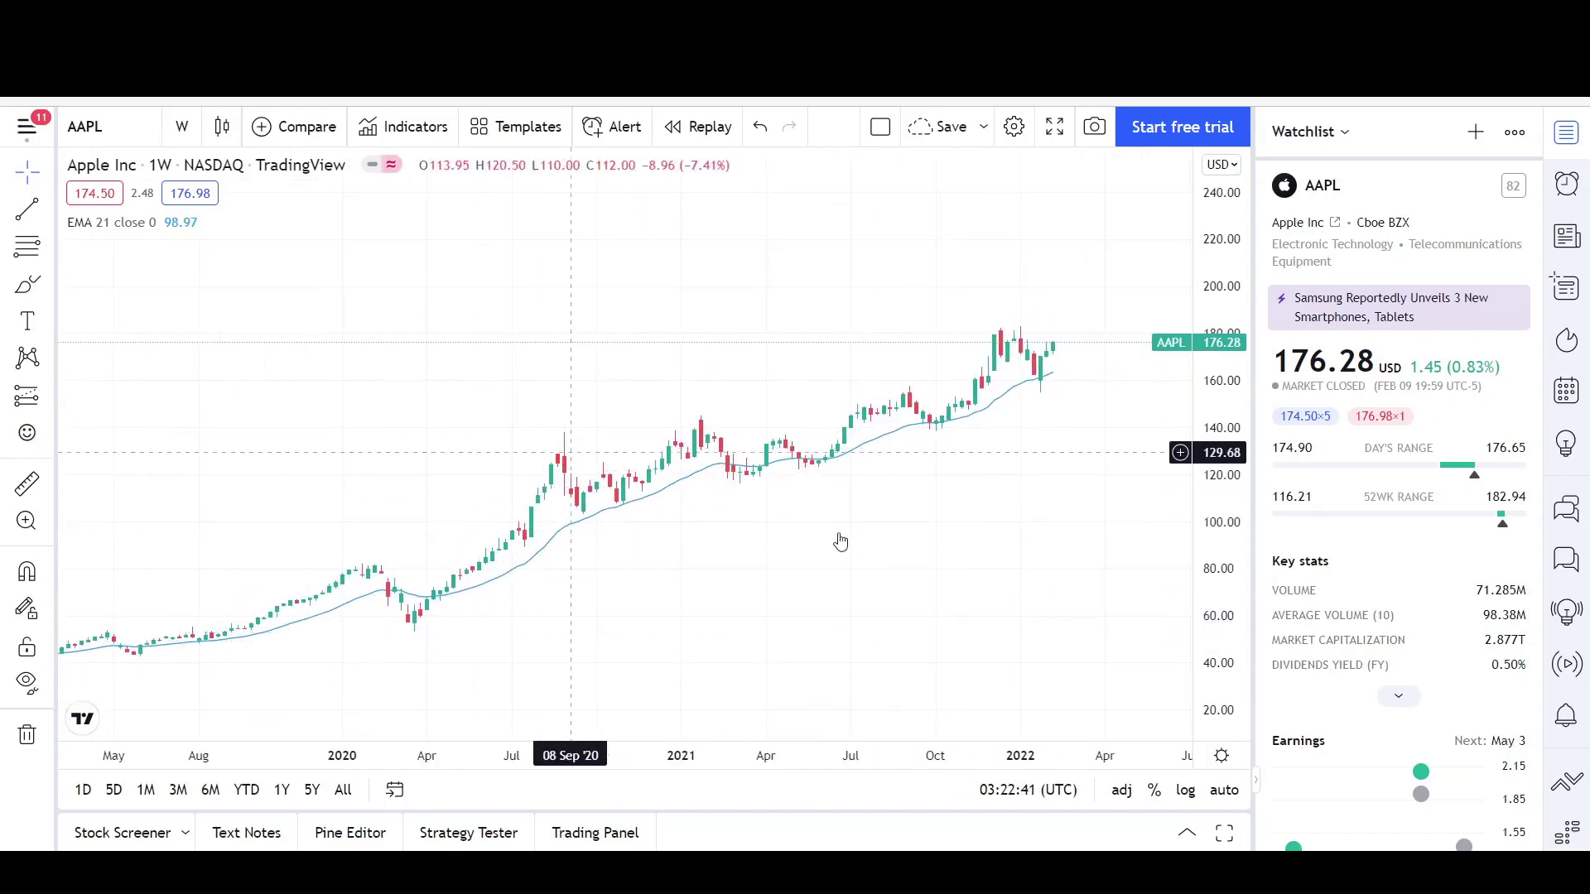
pyautogui.moveTo(1225, 505); pyautogui.dragTo(1225, 447)
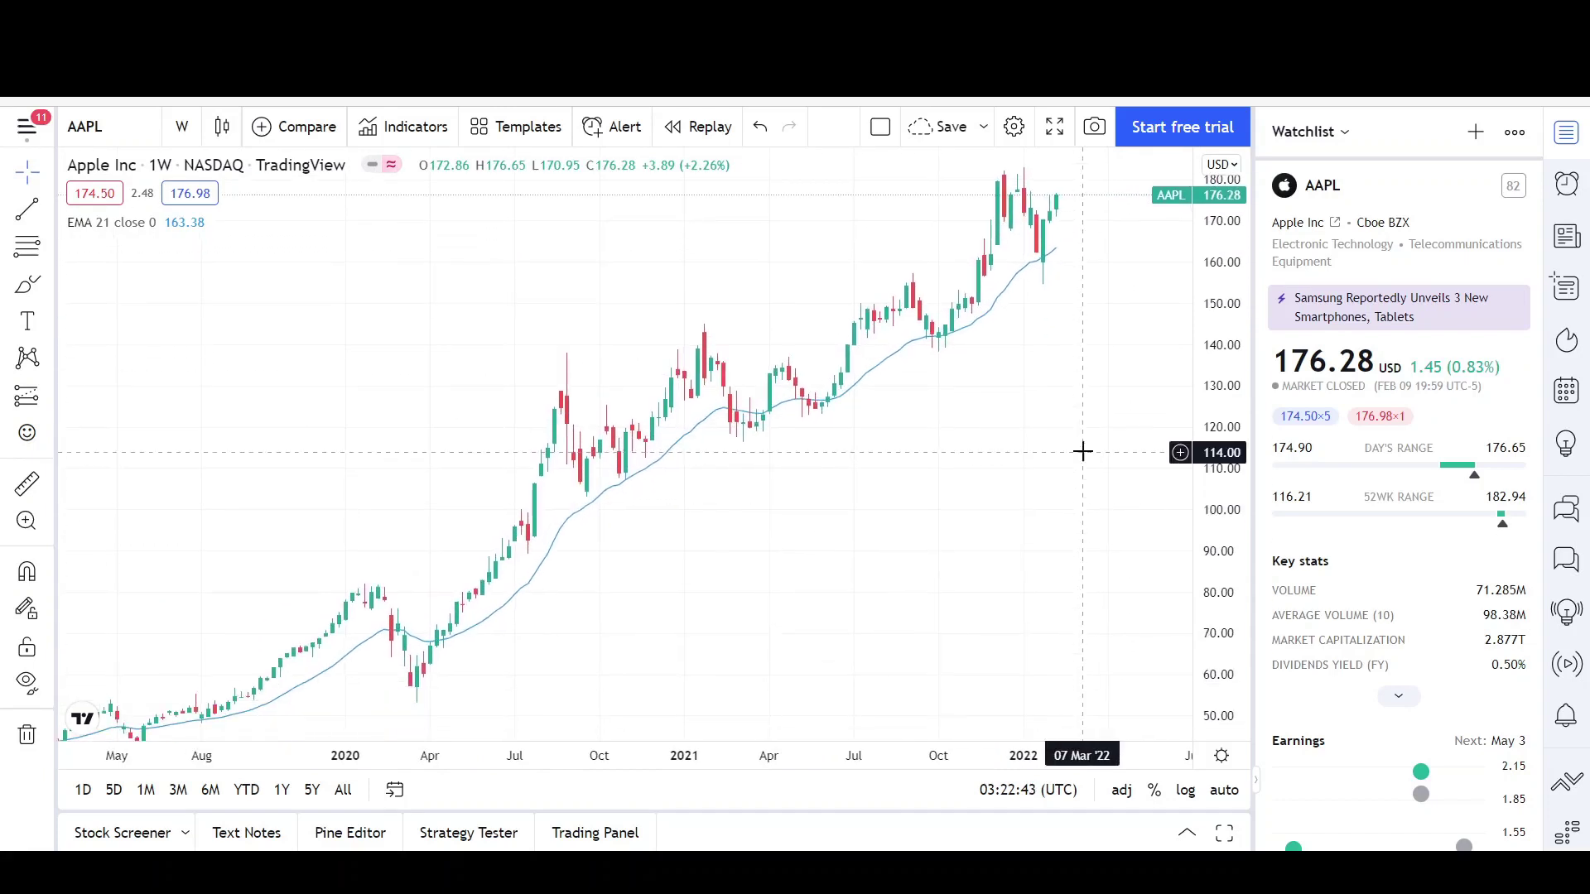
pyautogui.doubleClick(1211, 400)
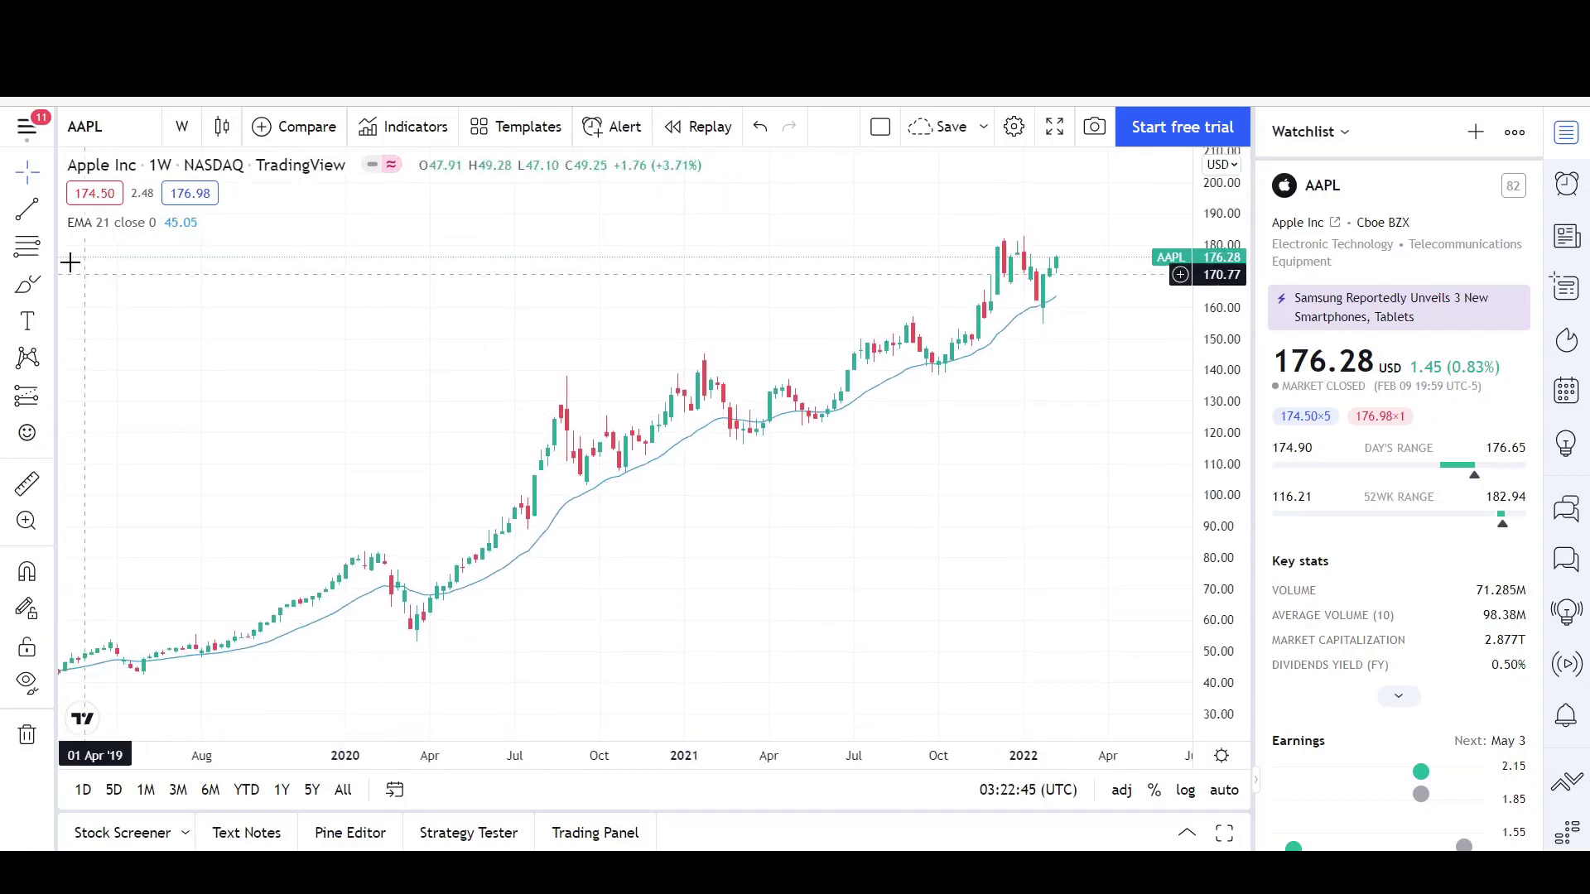
# Draw a parallel channel around the 2020 rally from 16 Mar '20 at about 54.26 to 21 Dec '20
pyautogui.click(48, 209)
pyautogui.click(143, 623)
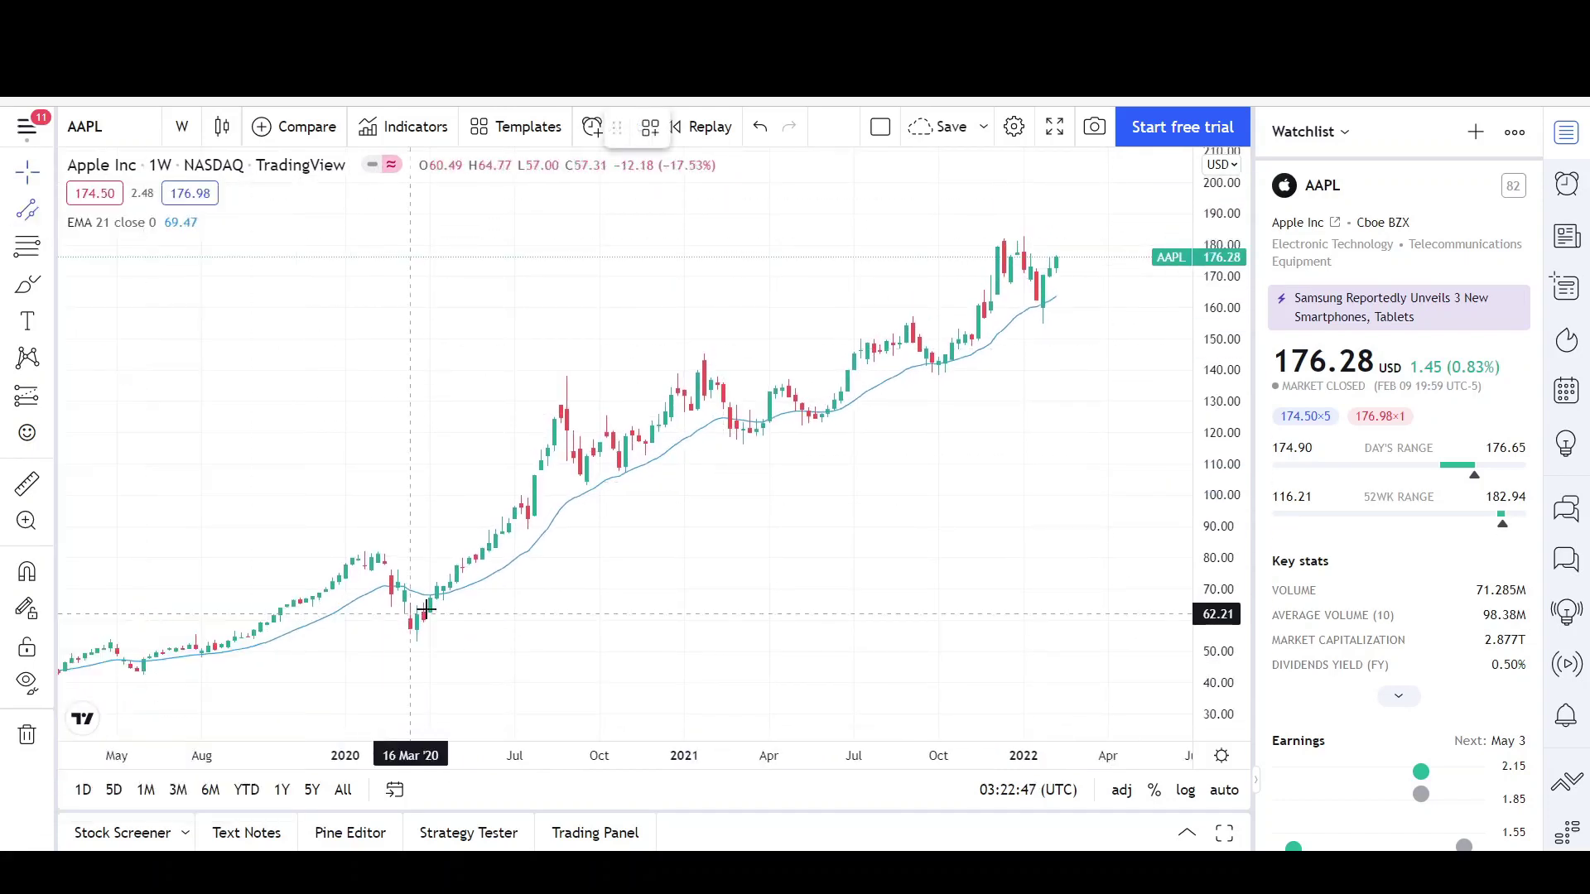
pyautogui.click(409, 638)
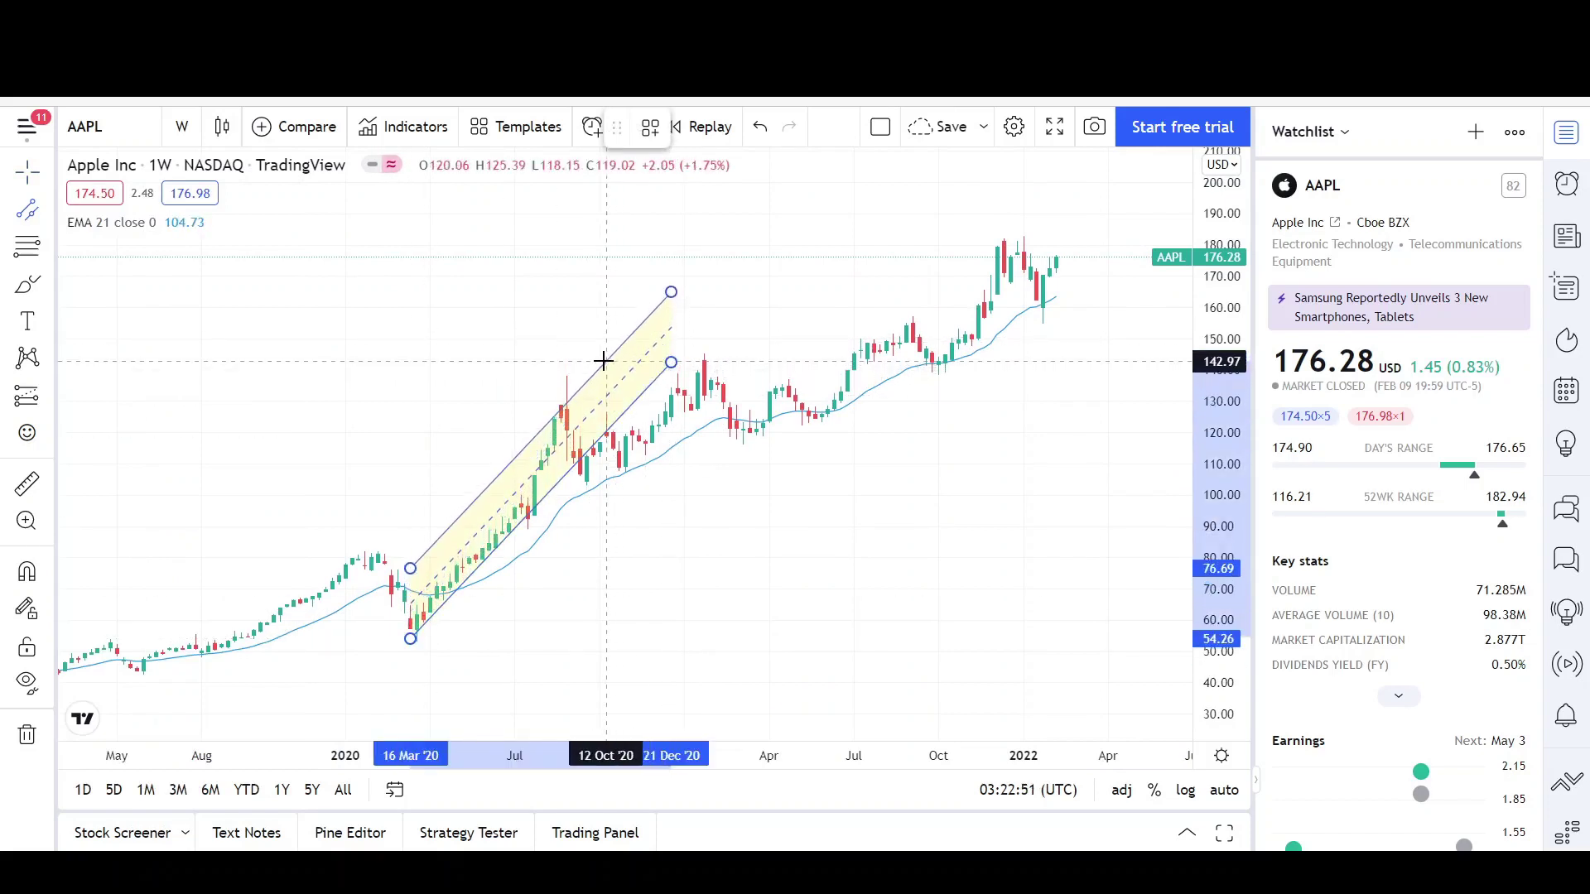
pyautogui.click(604, 364)
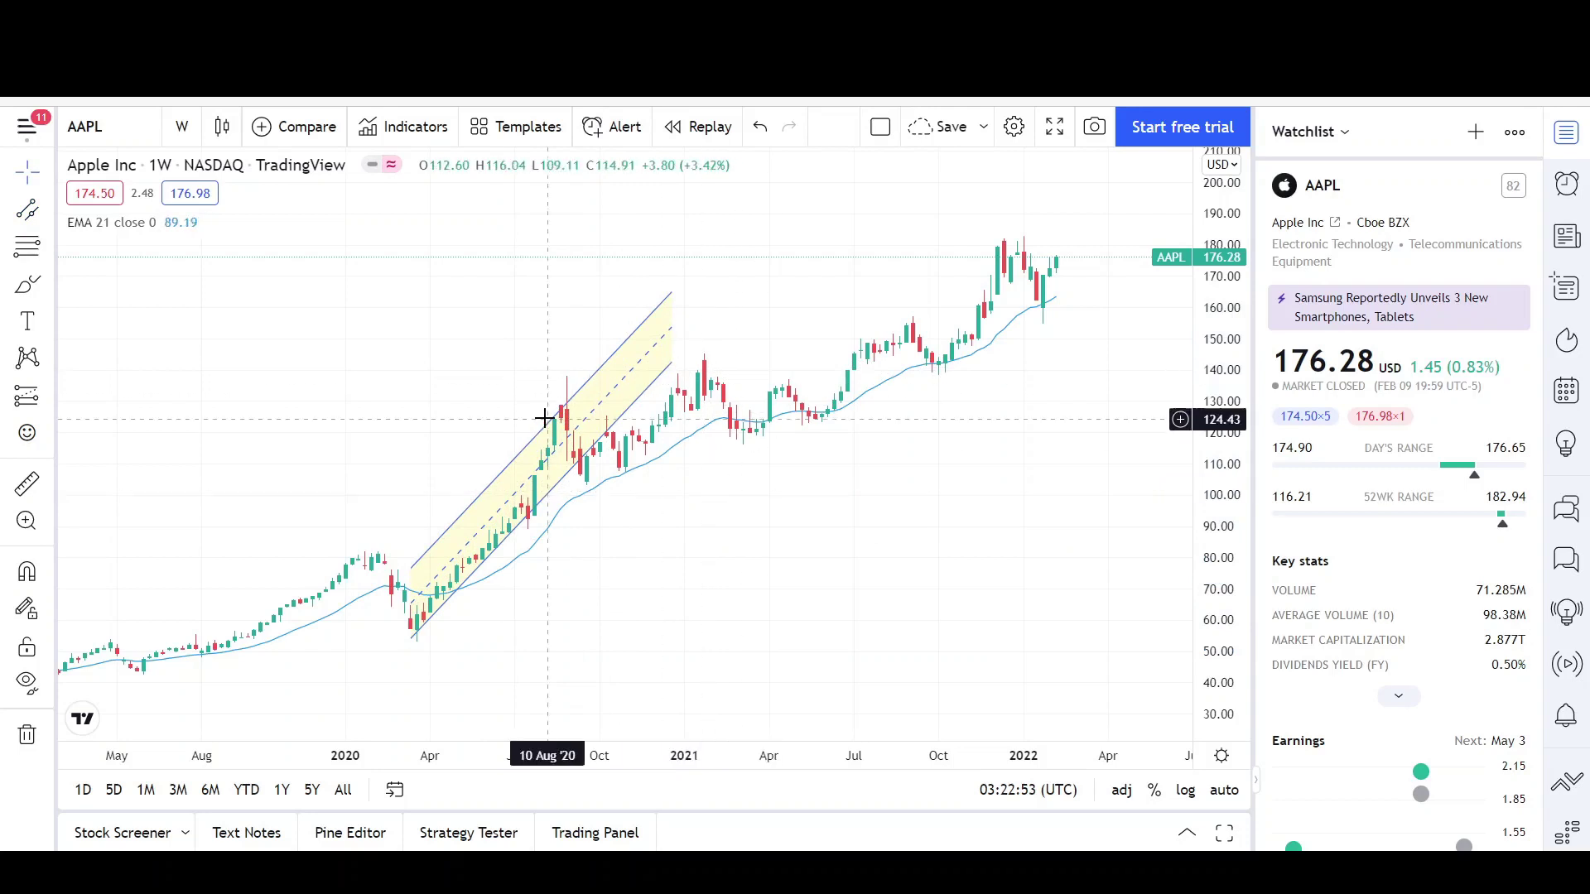
# Draw a second parallel channel from 22 Jun '20 at about 86.70 to 23 May '22 at about 166.80, its upper edge along the highs
pyautogui.click(25, 212)
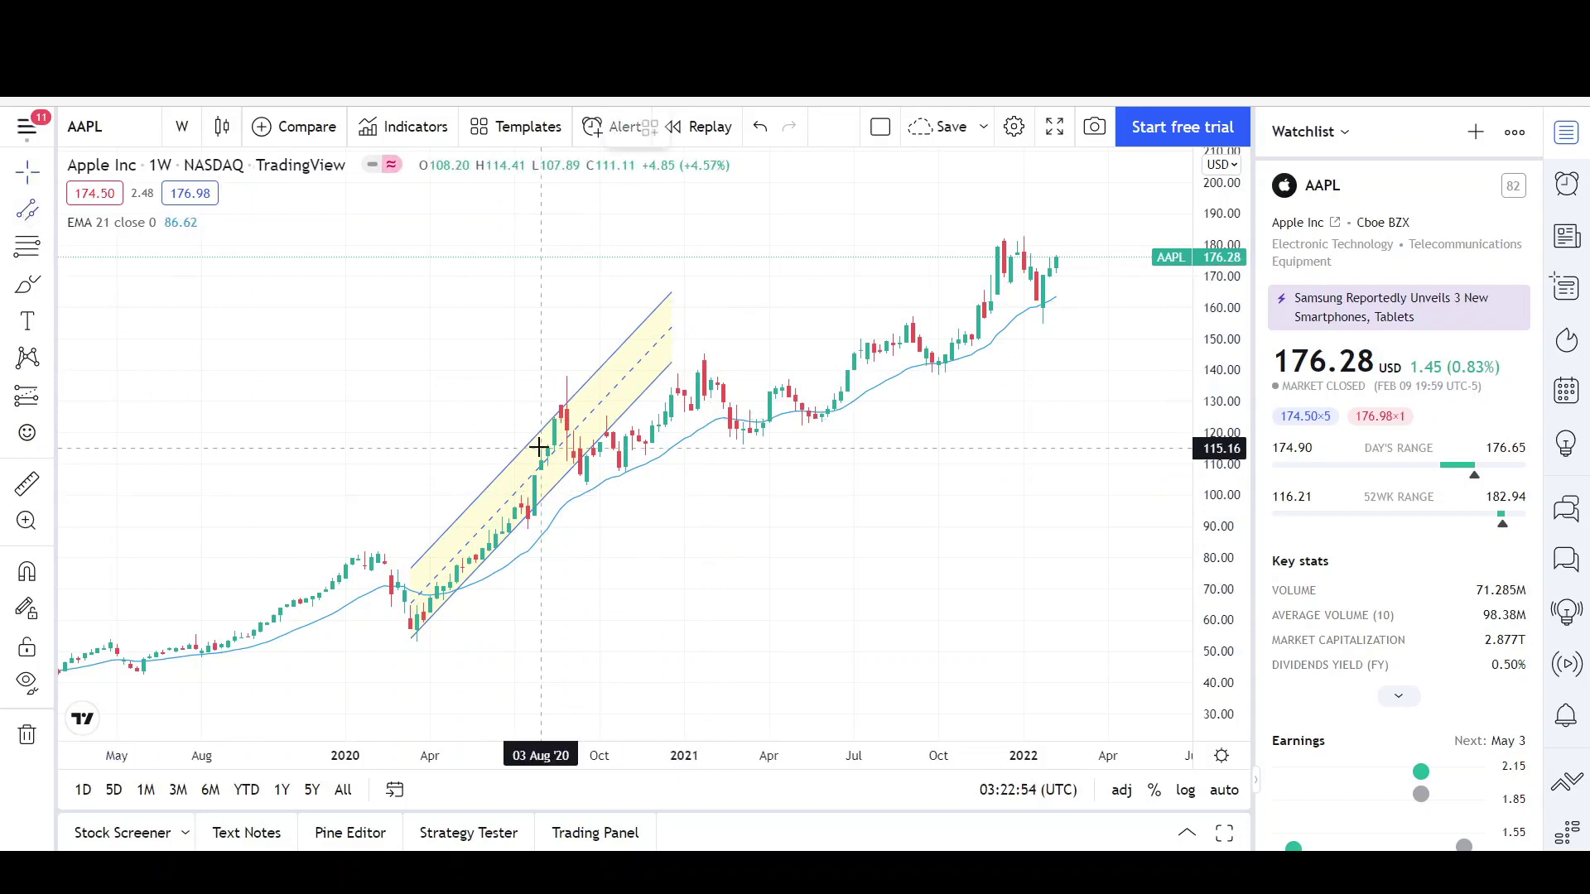
pyautogui.click(503, 534)
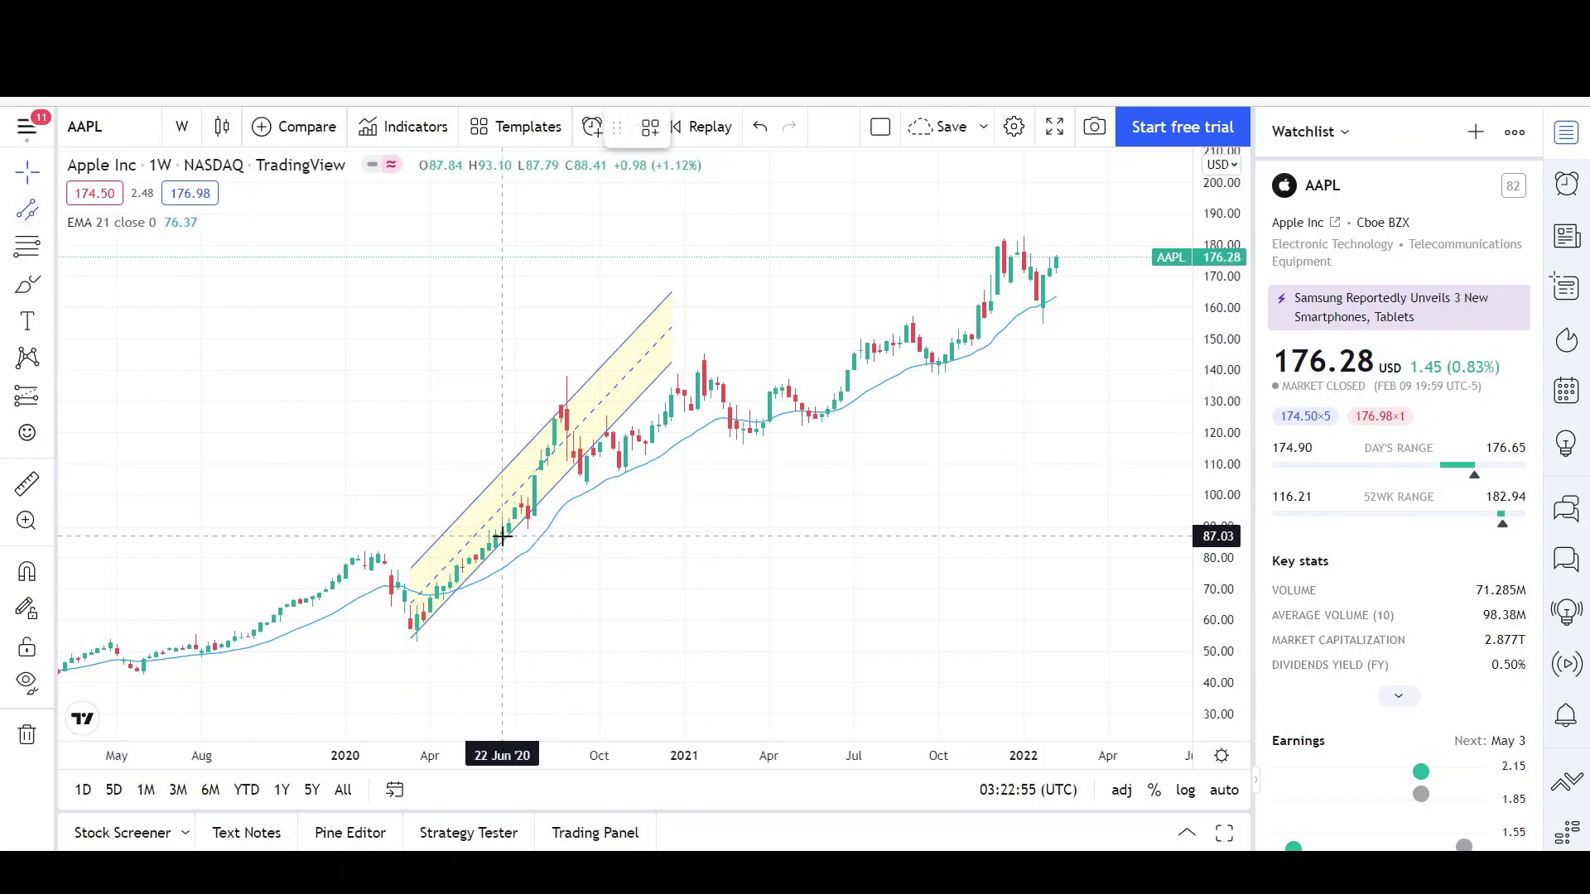
pyautogui.click(1154, 287)
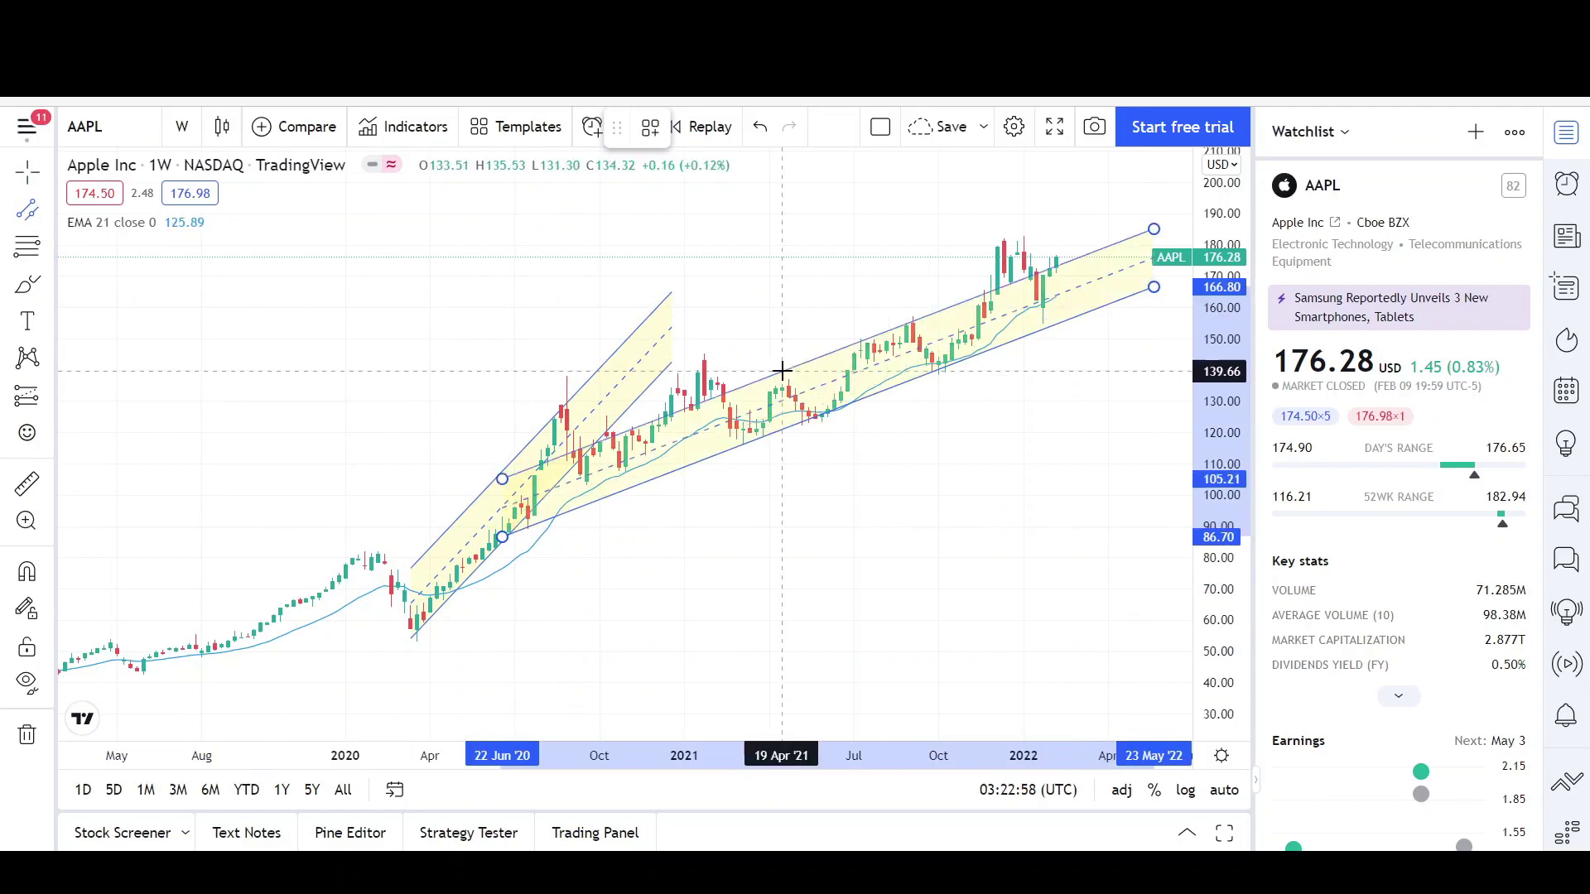
pyautogui.click(688, 356)
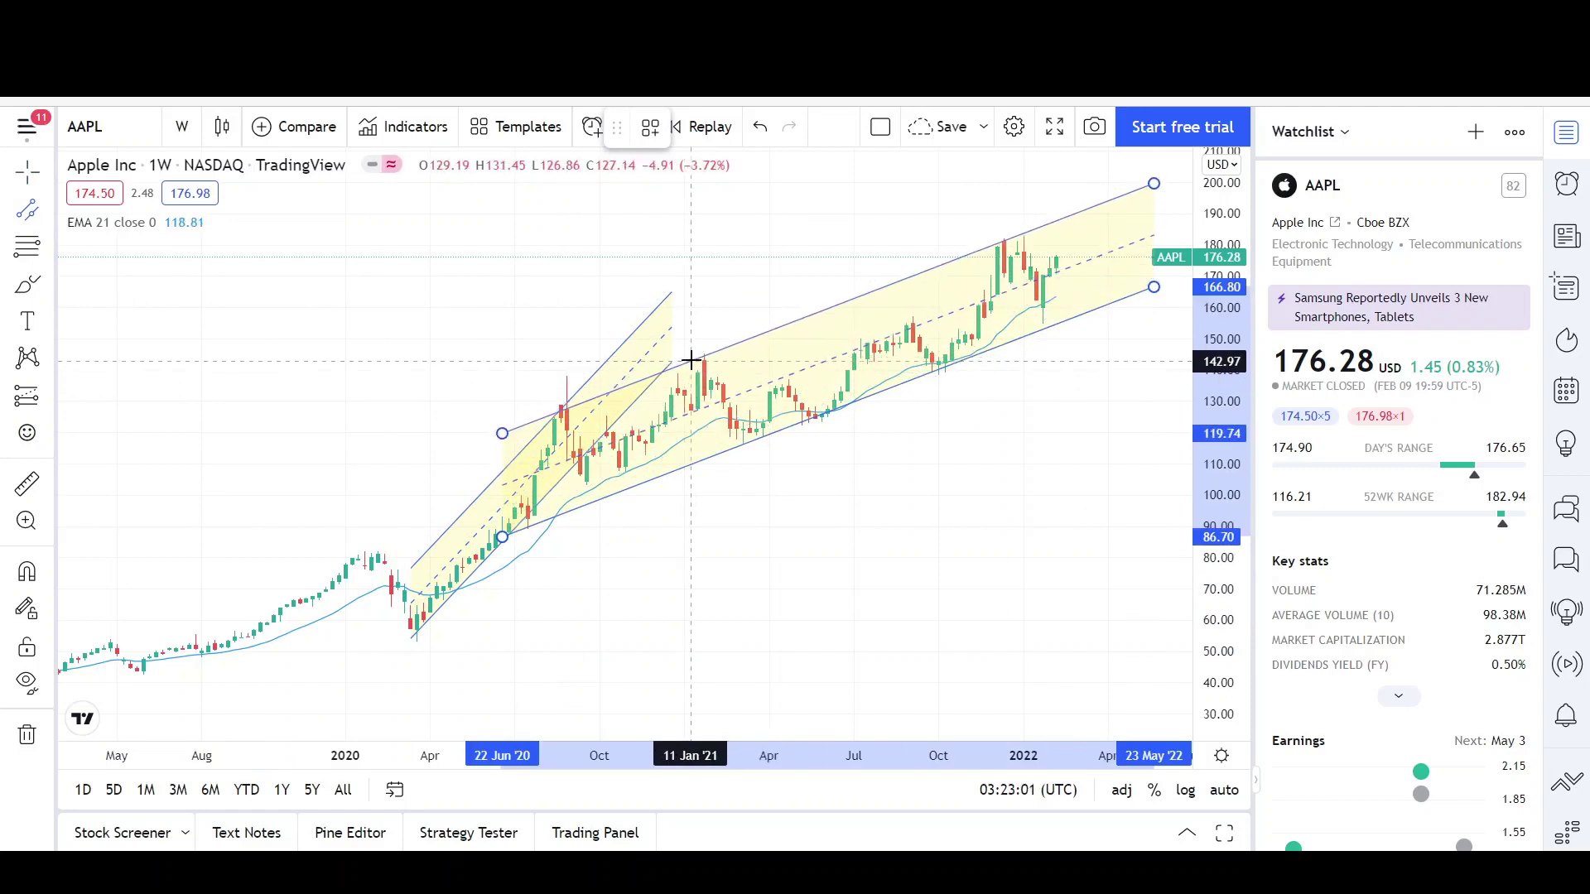
pyautogui.click(810, 488)
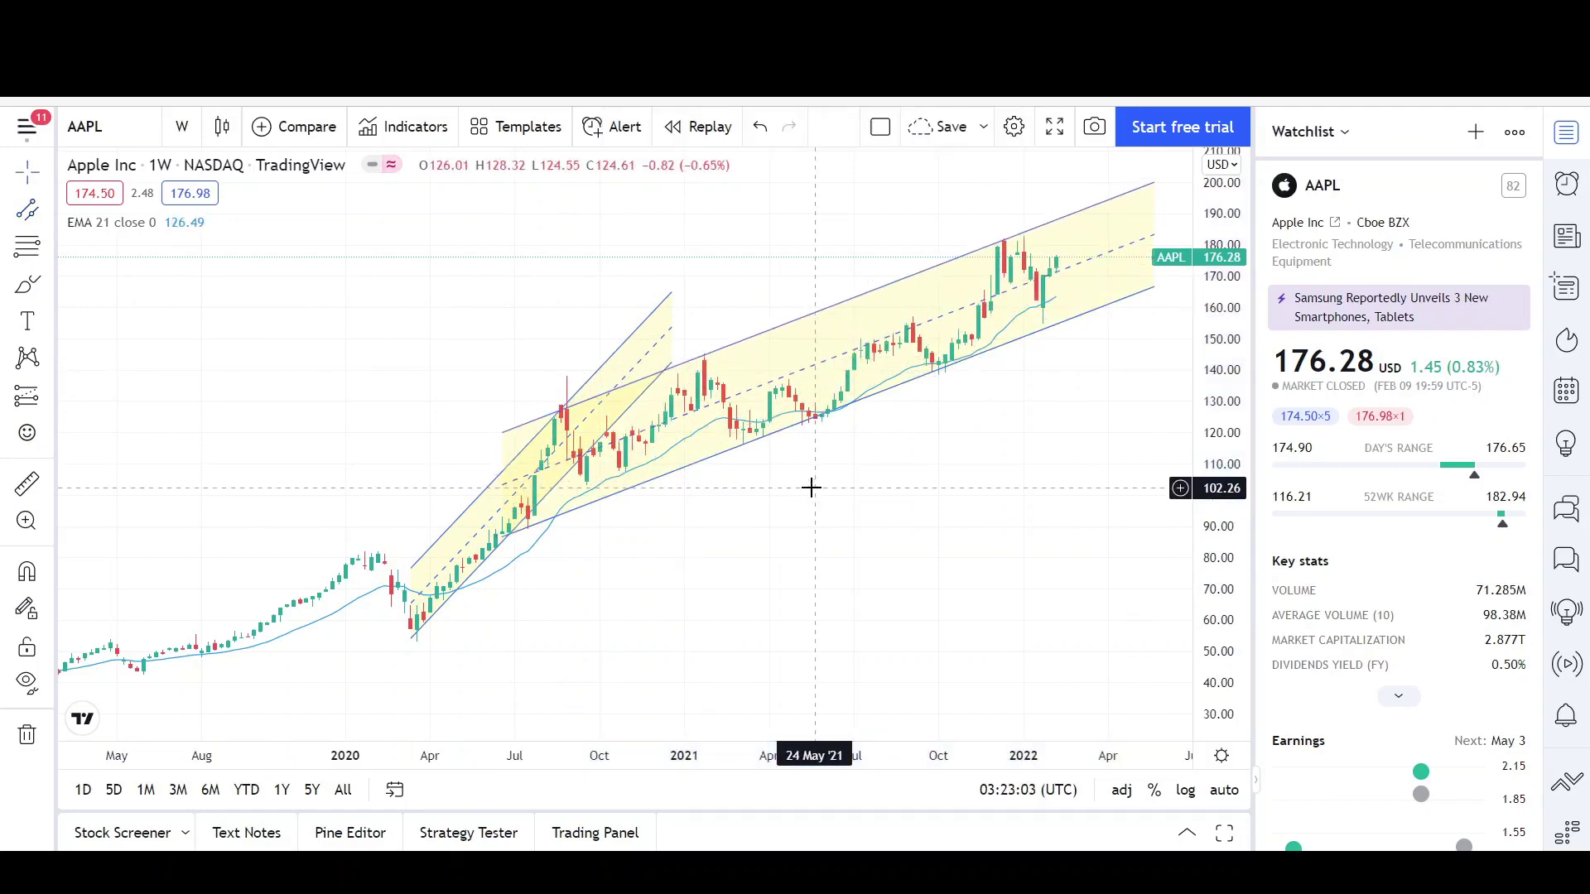
# Change the second channel's fill to green and extend its lower edge's start back to about early June 2020
pyautogui.click(745, 451)
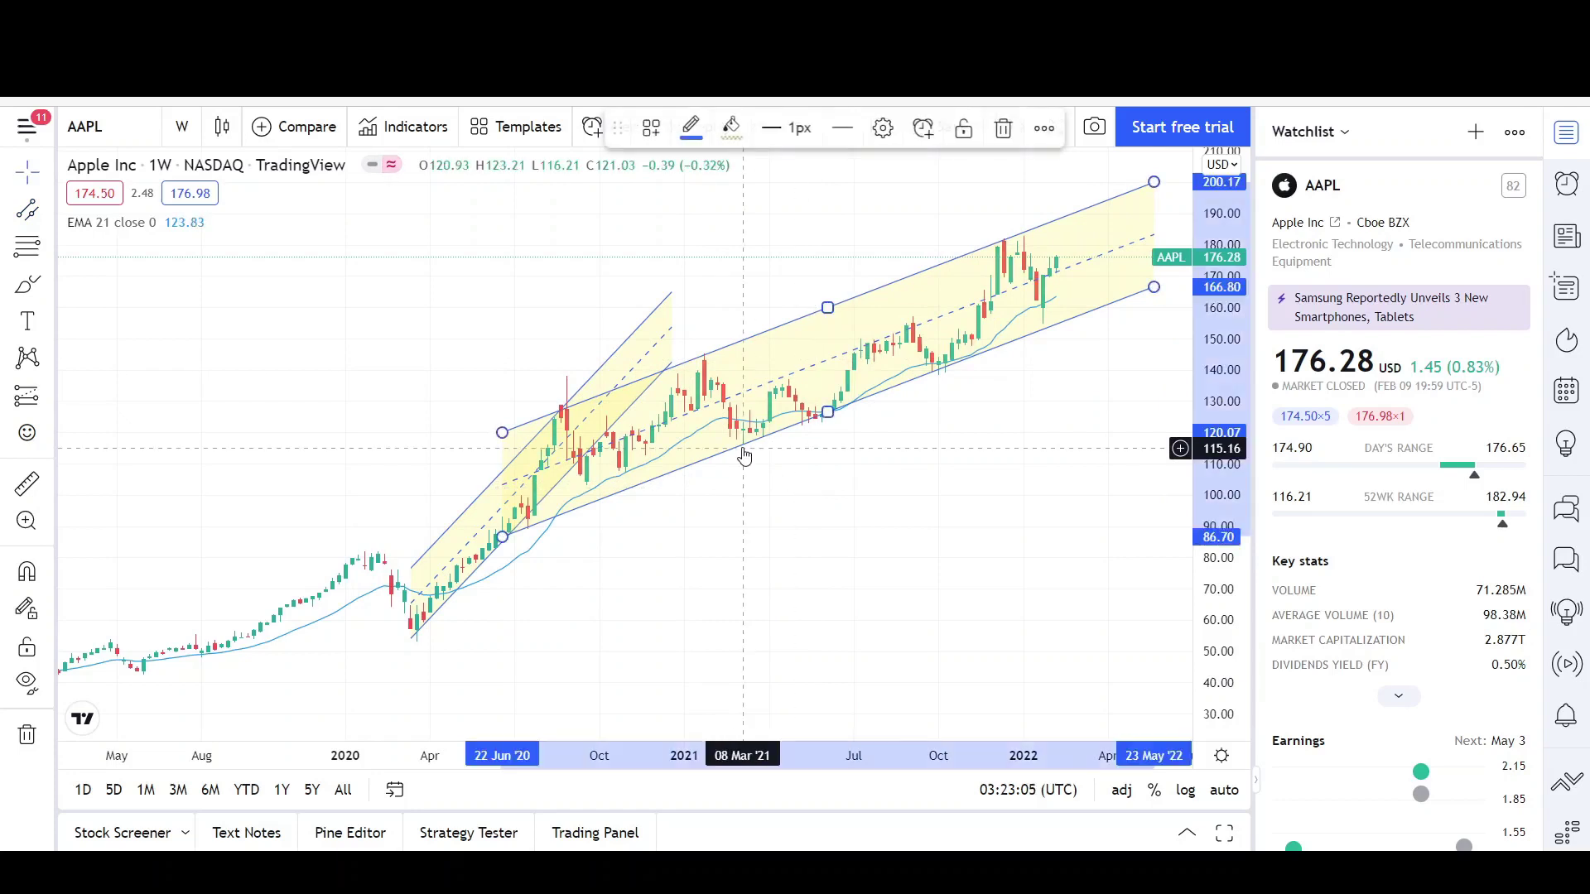
pyautogui.click(731, 127)
pyautogui.click(804, 197)
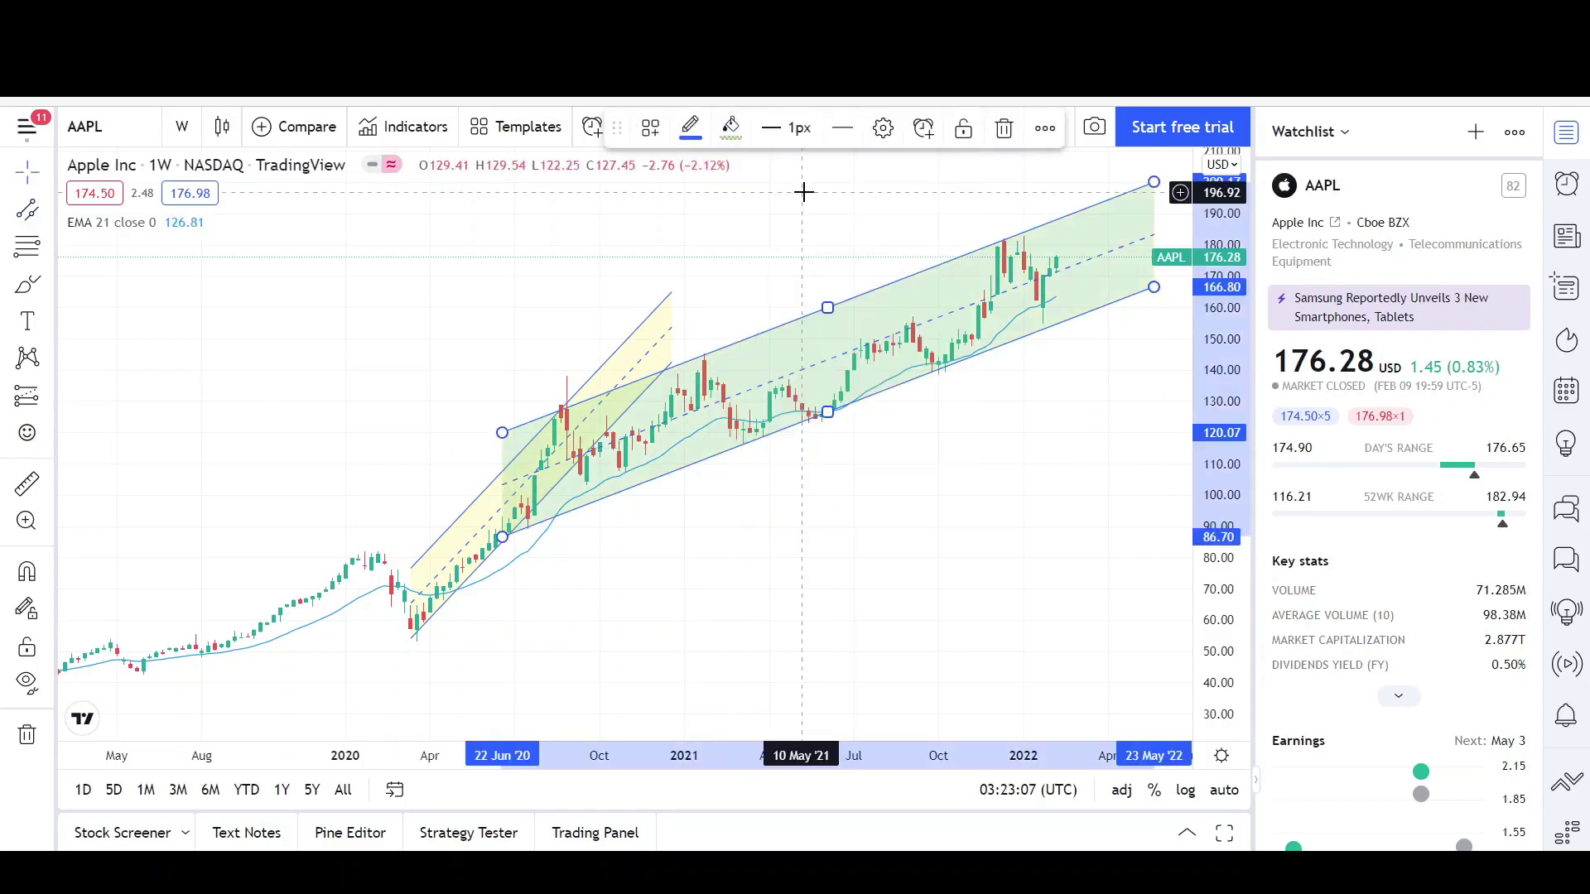
pyautogui.click(643, 486)
pyautogui.moveTo(507, 540); pyautogui.dragTo(481, 548)
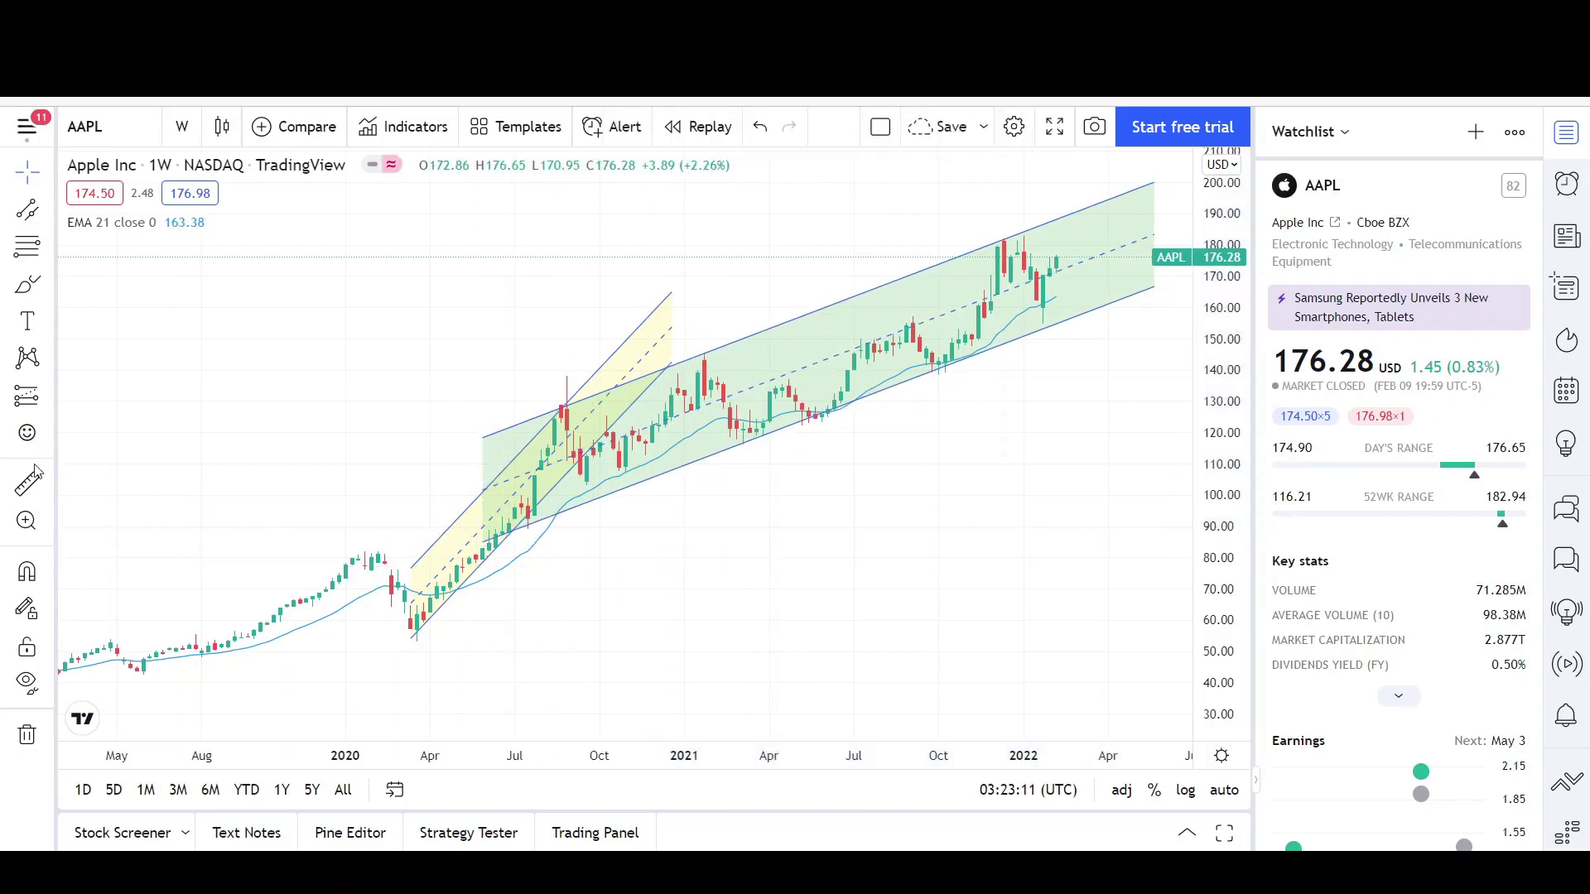
# Circle the March, May and October 2021 and January 2022 lows along the green channel's lower edge with the red brush
pyautogui.click(16, 287)
pyautogui.scroll(3, 563, 435)
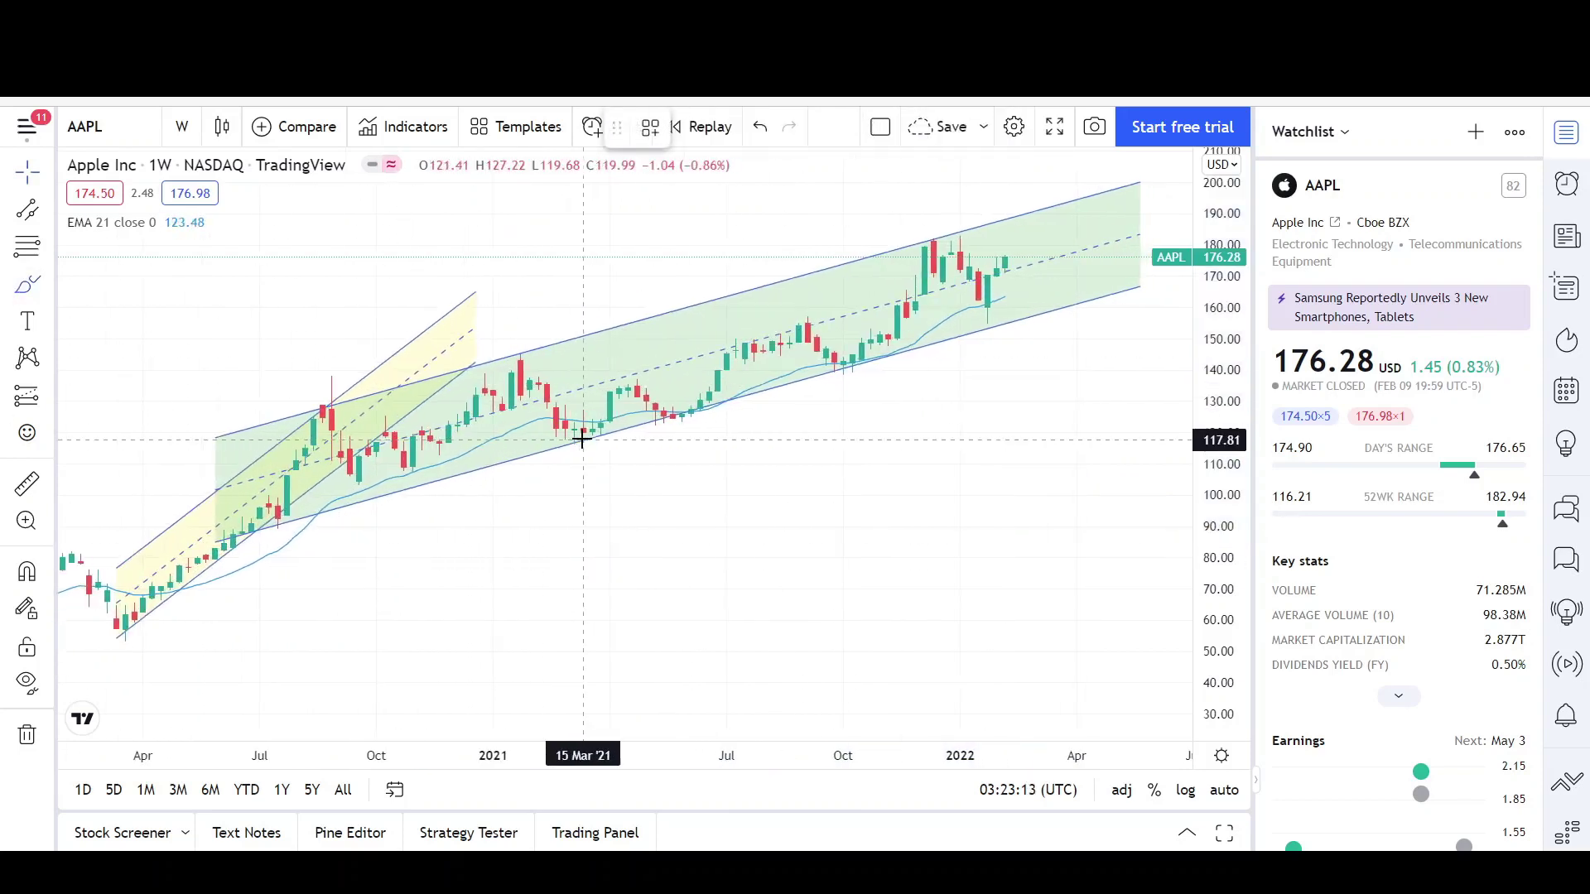
pyautogui.moveTo(557, 428)
pyautogui.mouseDown()
pyautogui.moveTo(593, 451)
pyautogui.moveTo(607, 420)
pyautogui.moveTo(681, 429)
pyautogui.moveTo(694, 408)
pyautogui.mouseUp()
pyautogui.moveTo(879, 352)
pyautogui.mouseDown()
pyautogui.moveTo(857, 389)
pyautogui.moveTo(853, 354)
pyautogui.mouseUp()
pyautogui.scroll(1, 877, 339)
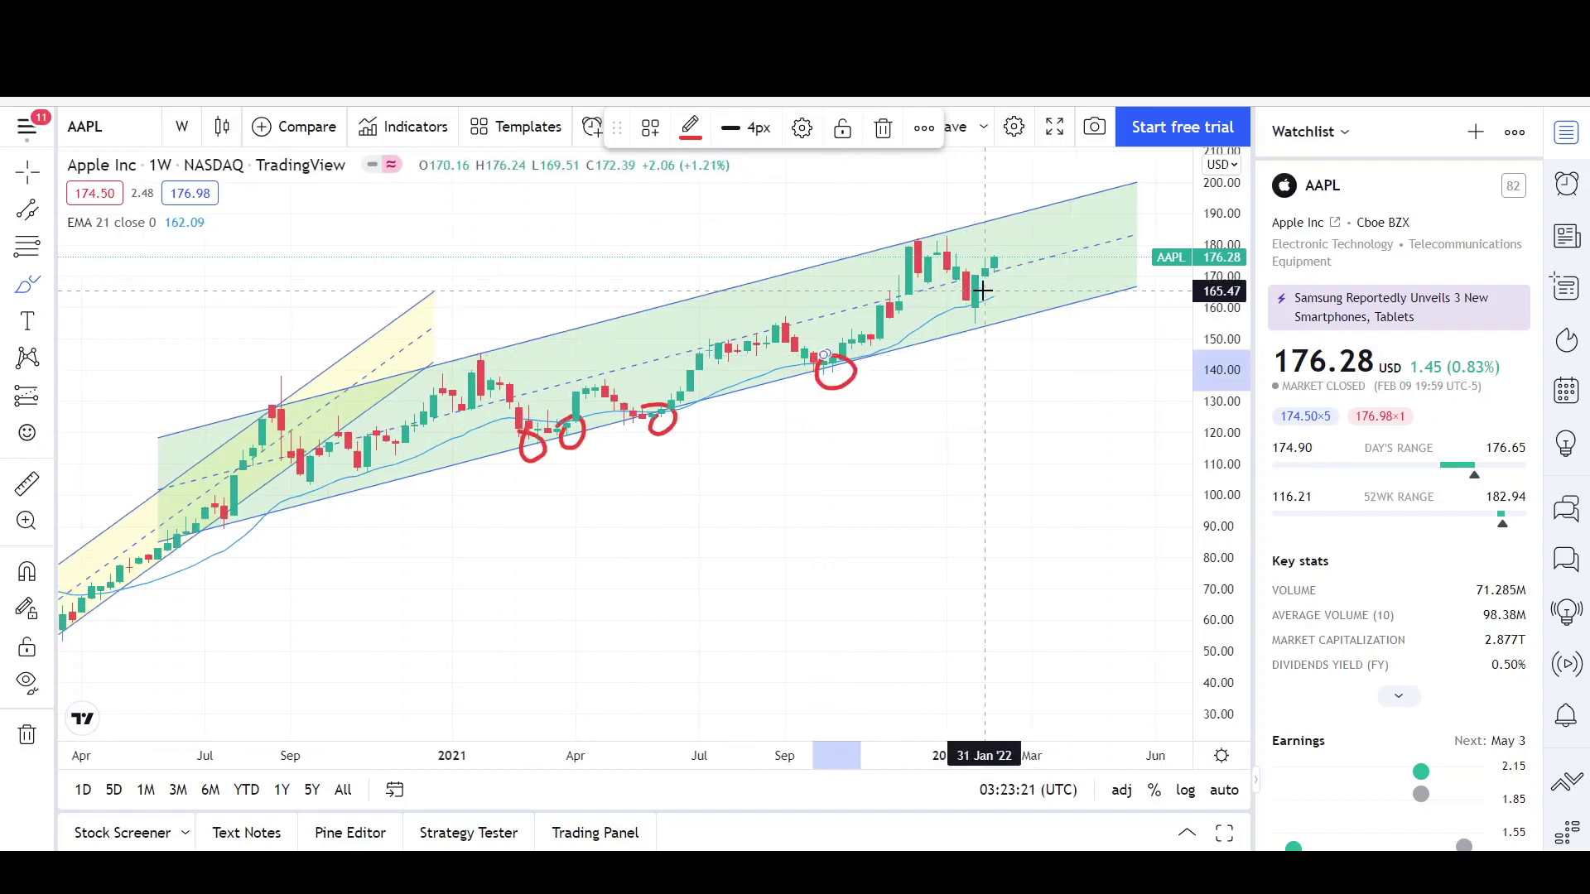
pyautogui.moveTo(983, 291)
pyautogui.mouseDown()
pyautogui.moveTo(956, 357)
pyautogui.moveTo(966, 309)
pyautogui.mouseUp()
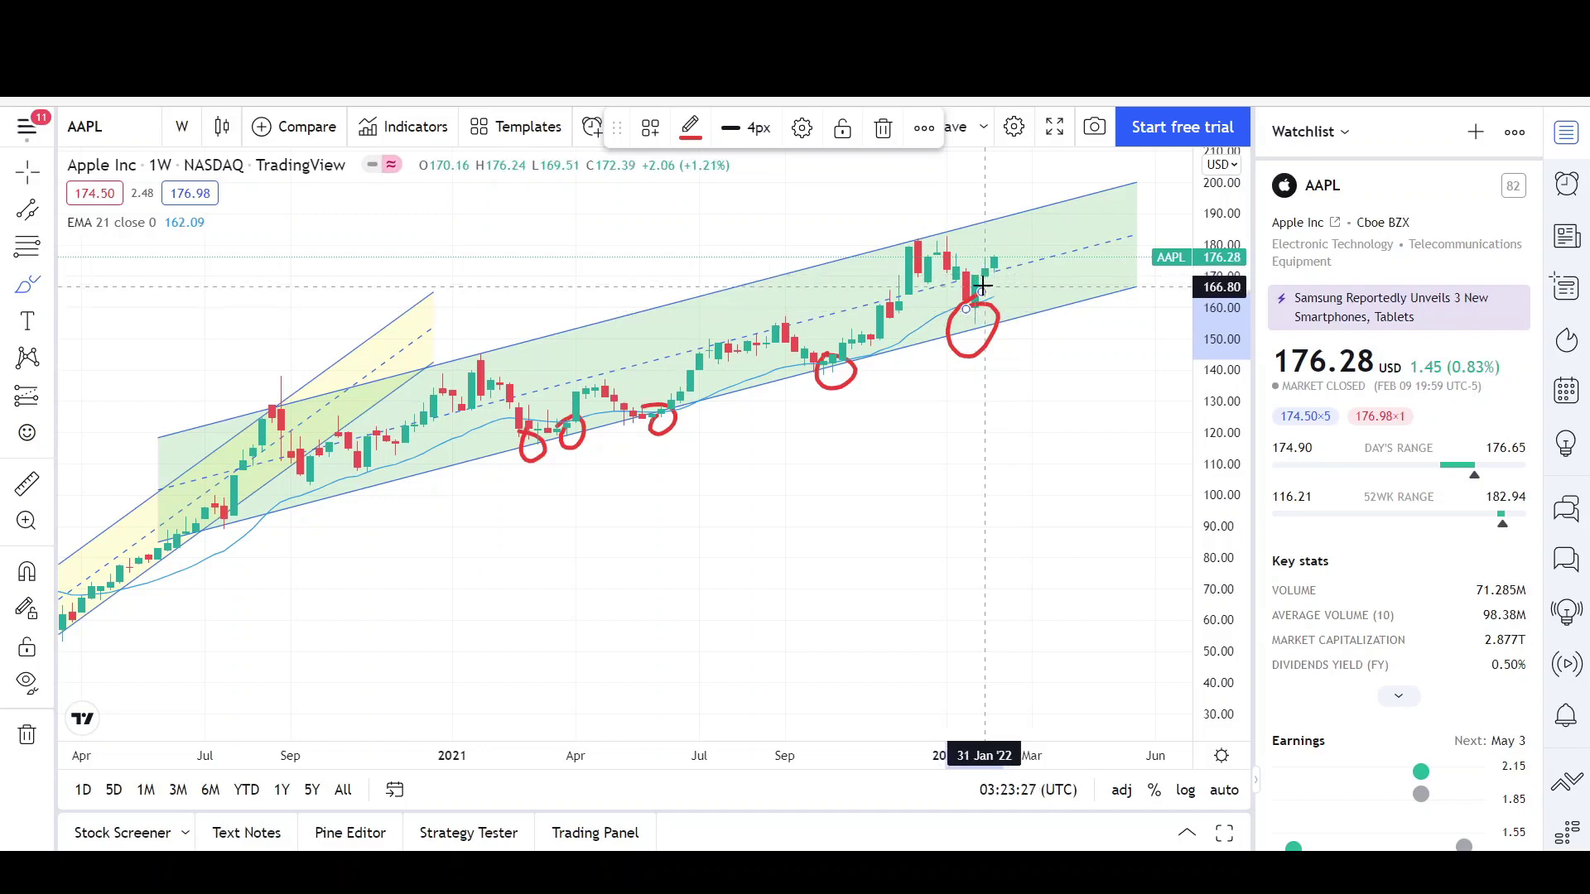
# Brush a rising path from the late-January 2022 candles to a flat line across the recent highs, and loop the channel's upper edge above it
pyautogui.moveTo(976, 285); pyautogui.dragTo(996, 257)
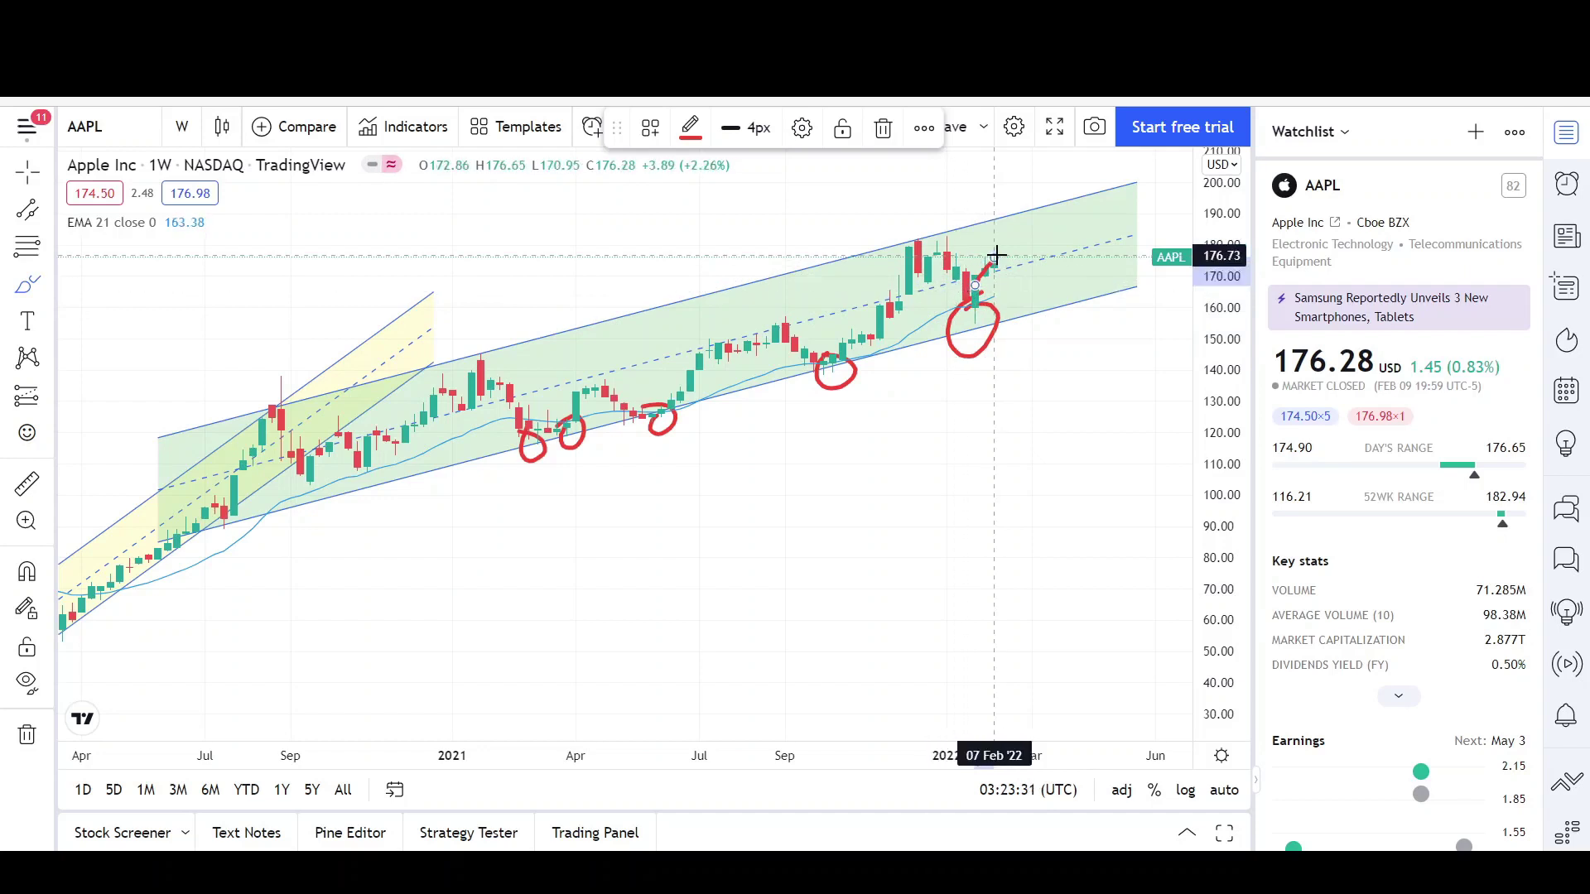
pyautogui.scroll(2, 982, 271)
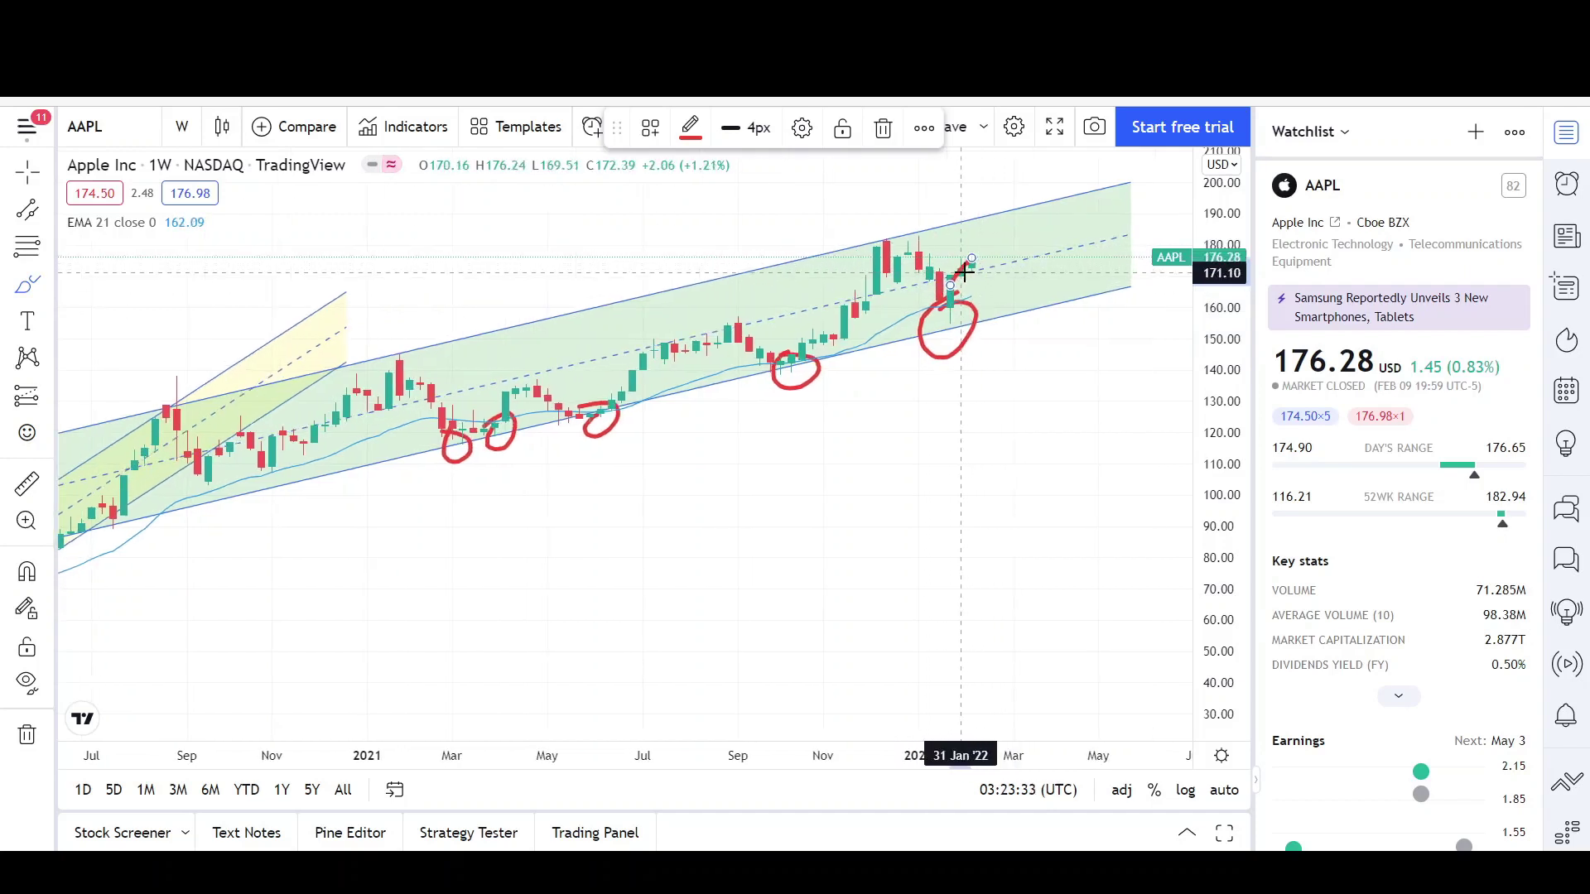
pyautogui.moveTo(963, 266); pyautogui.dragTo(999, 234)
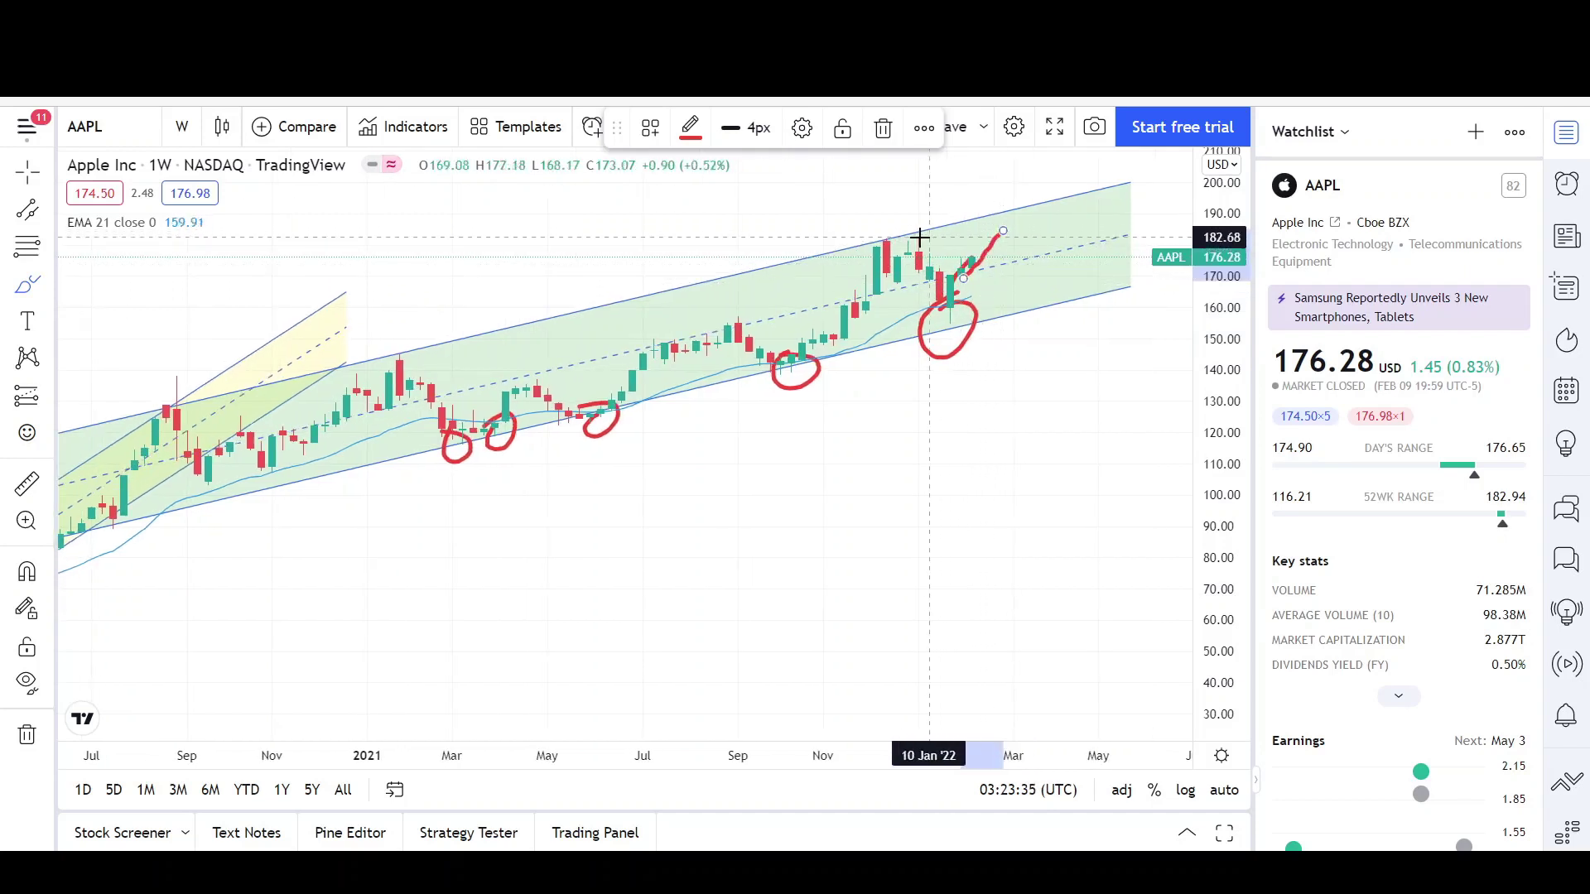
pyautogui.moveTo(888, 232); pyautogui.dragTo(1024, 233)
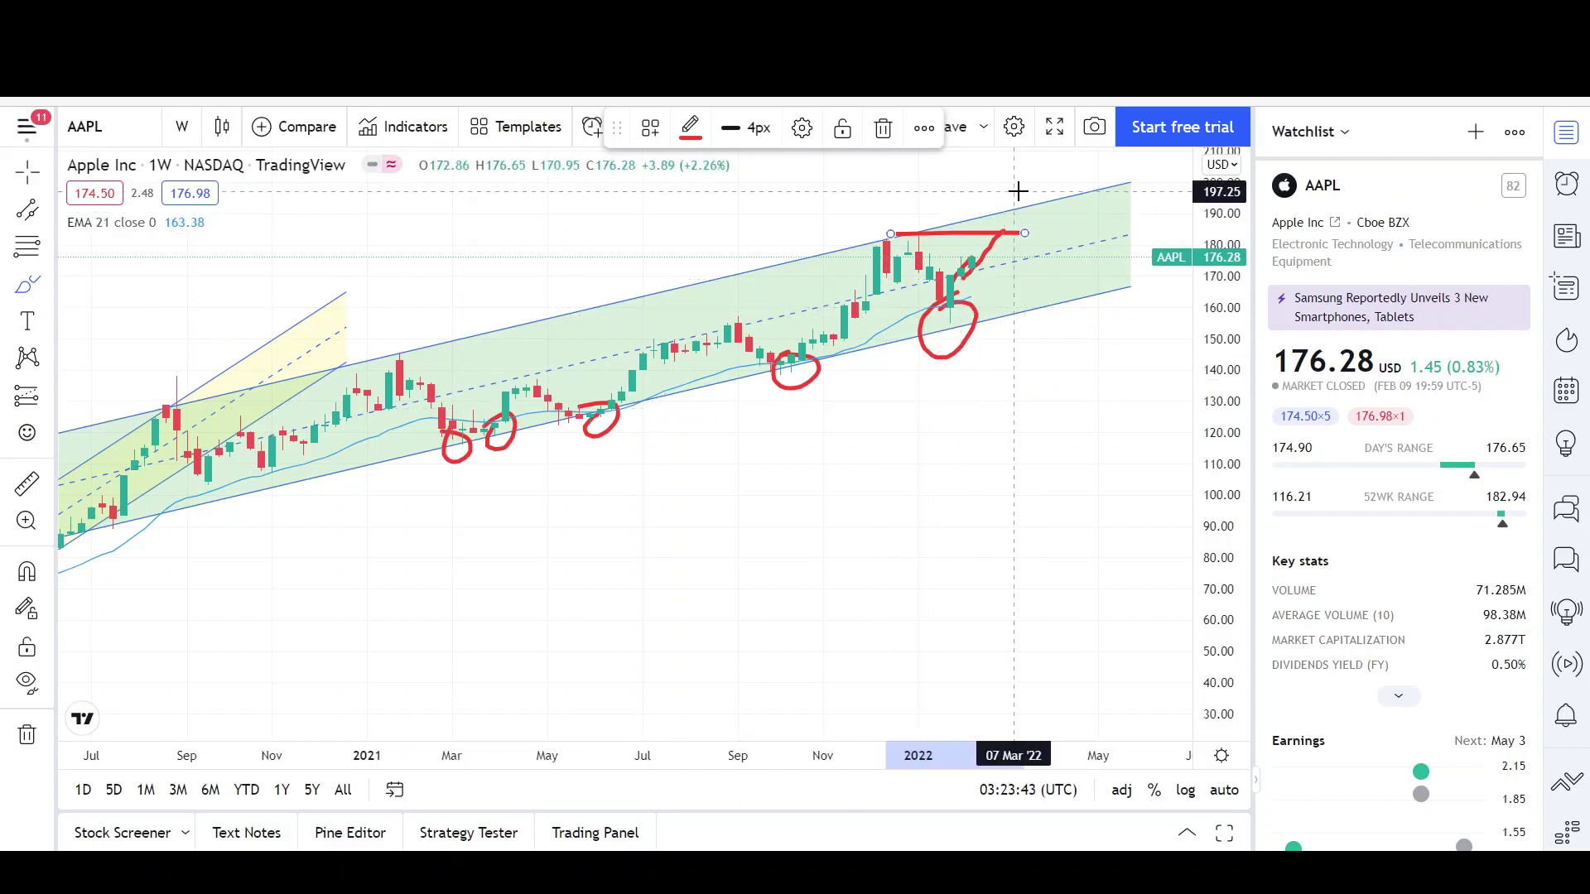
pyautogui.moveTo(1010, 192)
pyautogui.mouseDown()
pyautogui.moveTo(981, 227)
pyautogui.moveTo(982, 203)
pyautogui.mouseUp()
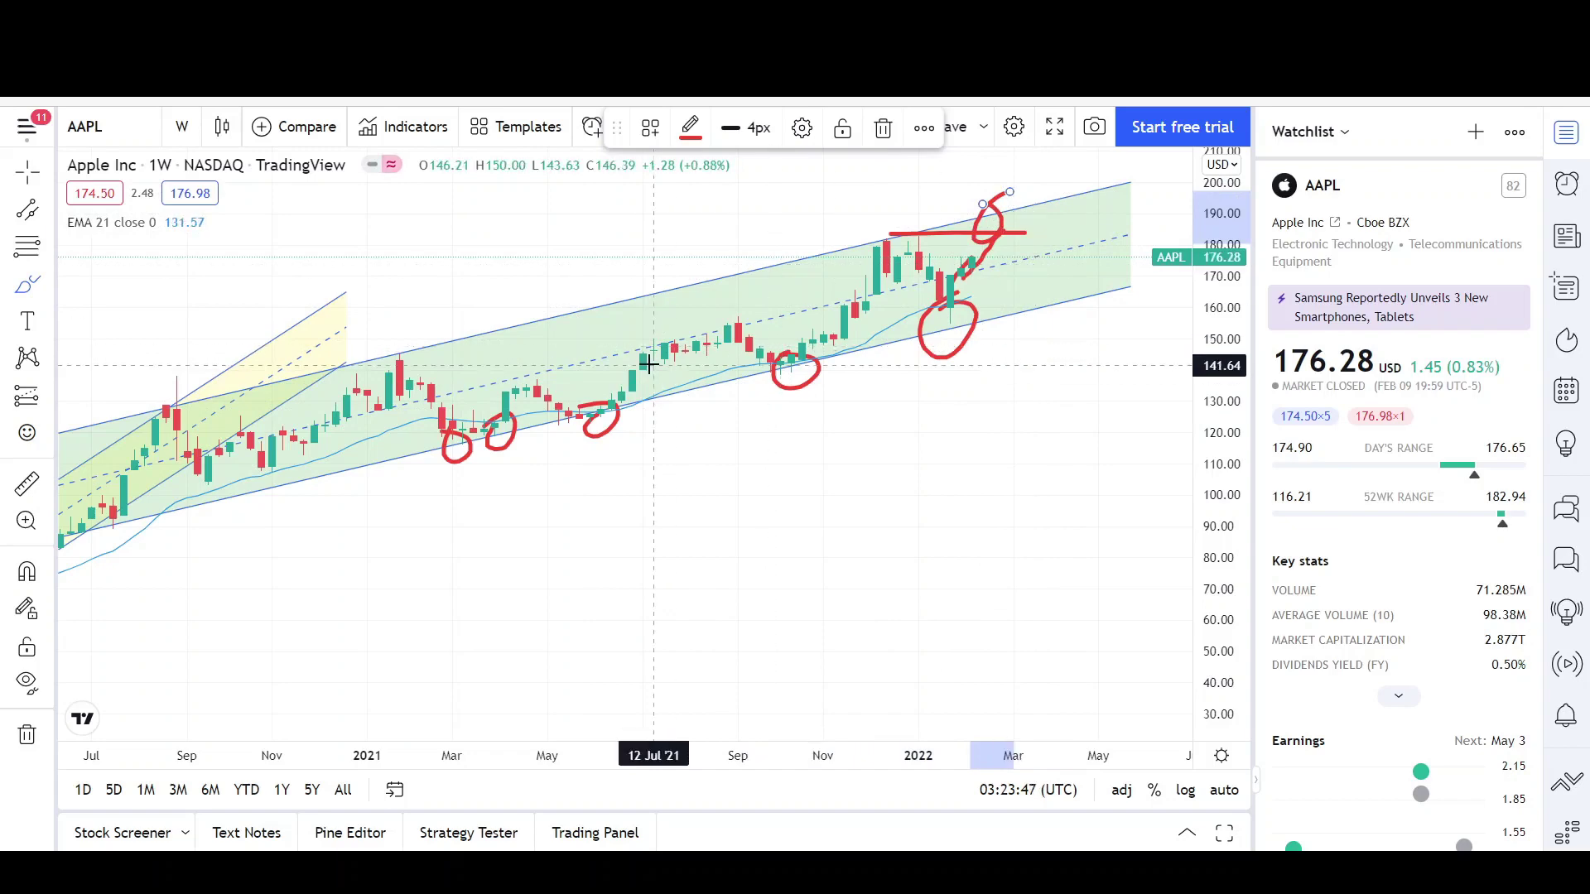
# Draw an arrow along the March to August 2020 rally and move it to run from 21 Sep '20 at about 102.92 to 22 Feb '21 at 187.32
pyautogui.scroll(-2, 212, 326)
pyautogui.click(51, 213)
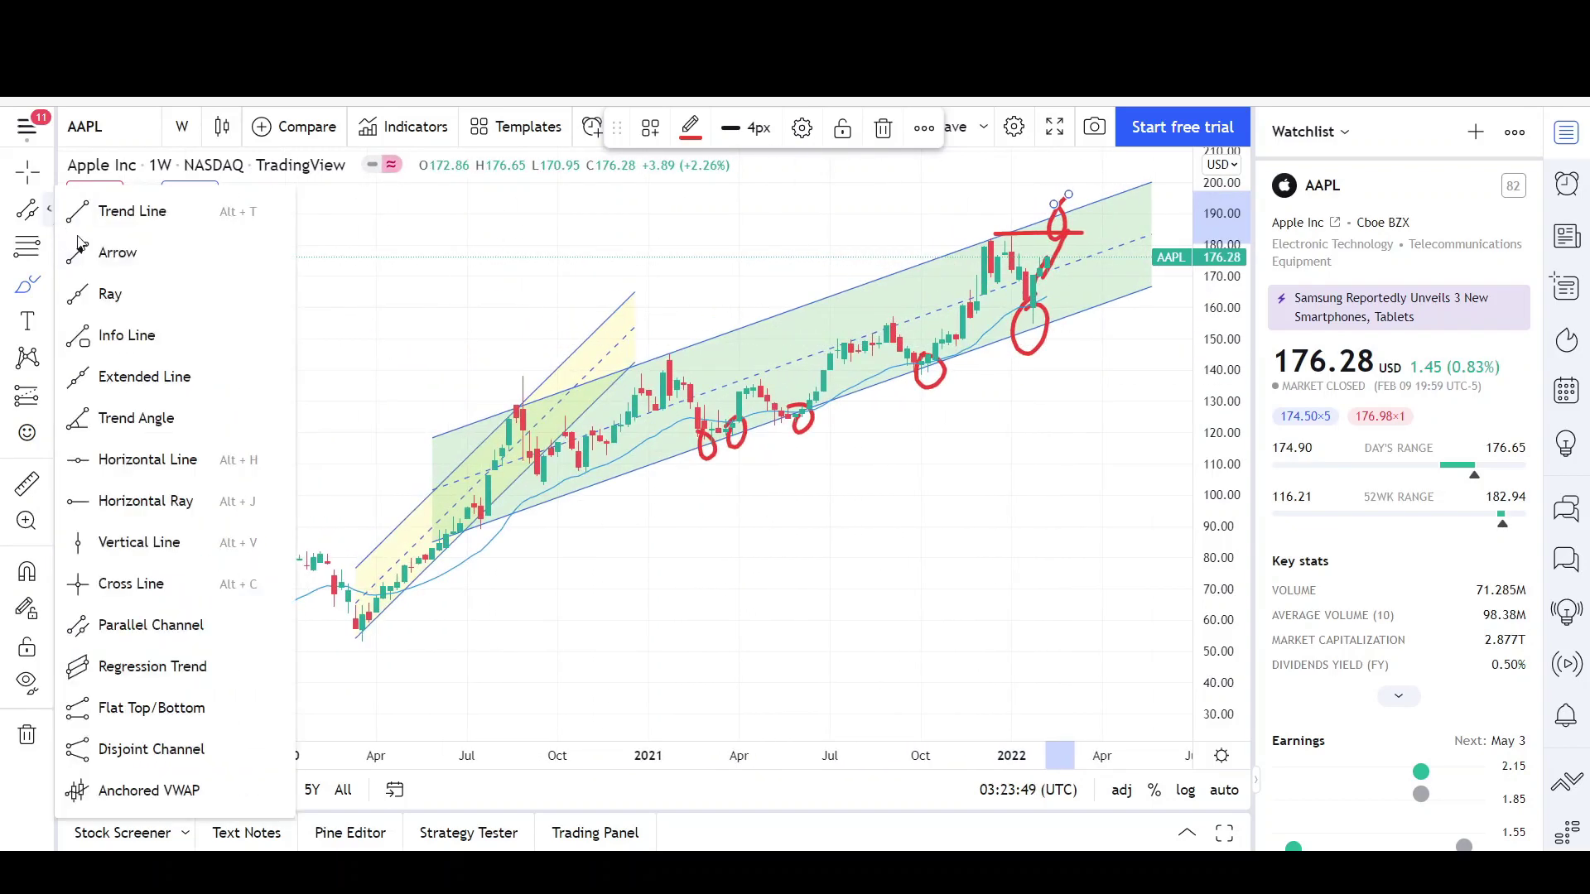
pyautogui.click(124, 209)
pyautogui.moveTo(369, 642)
pyautogui.mouseDown()
pyautogui.moveTo(532, 362)
pyautogui.moveTo(523, 380)
pyautogui.mouseUp()
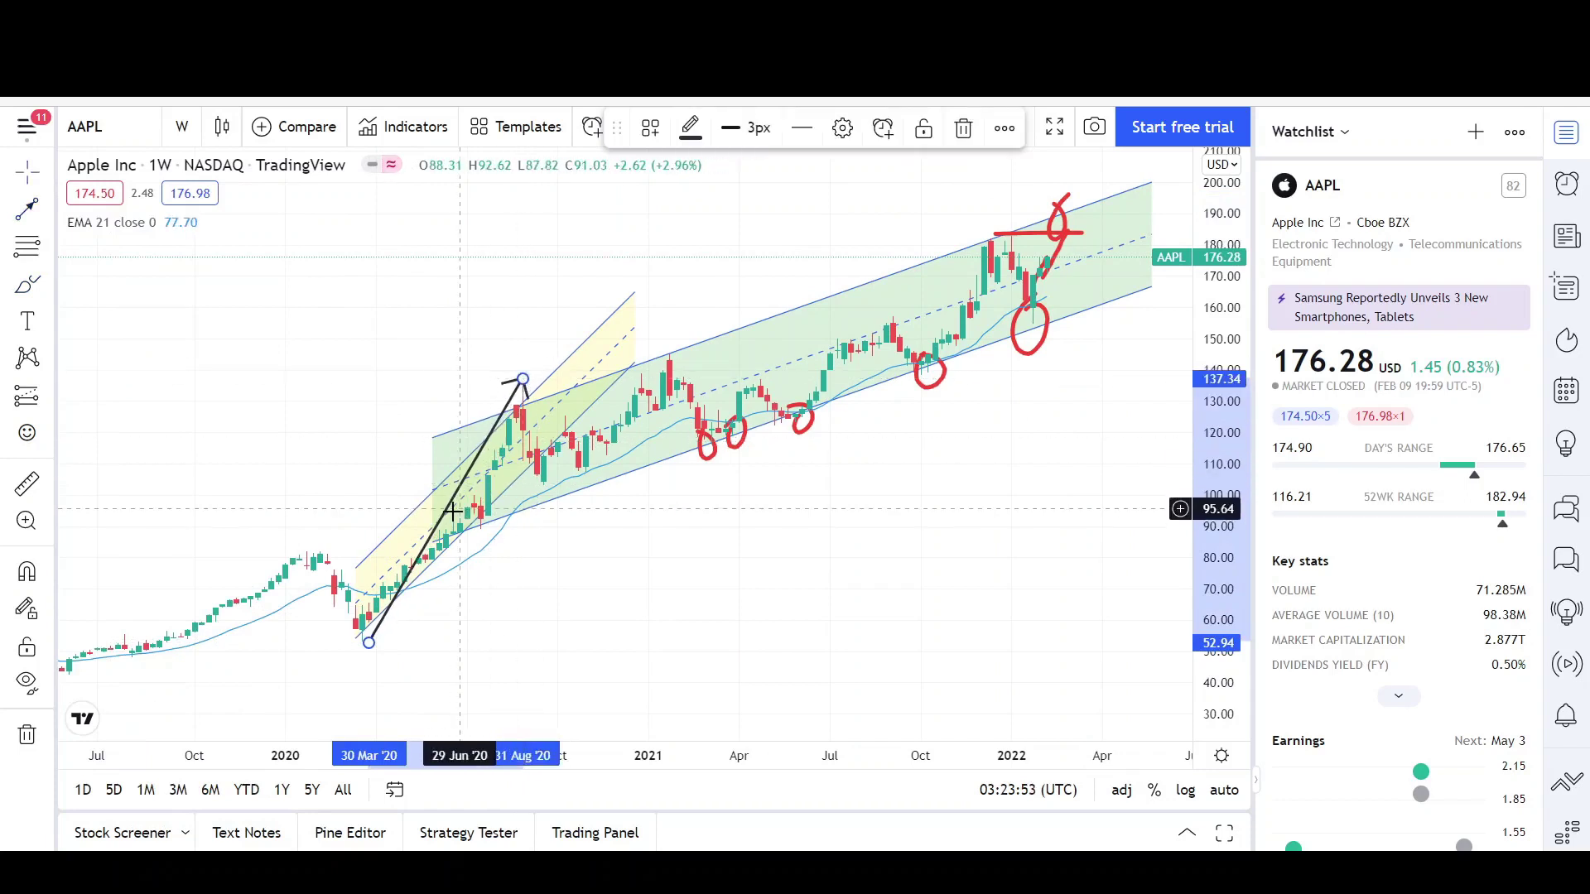
pyautogui.moveTo(445, 510); pyautogui.dragTo(618, 355)
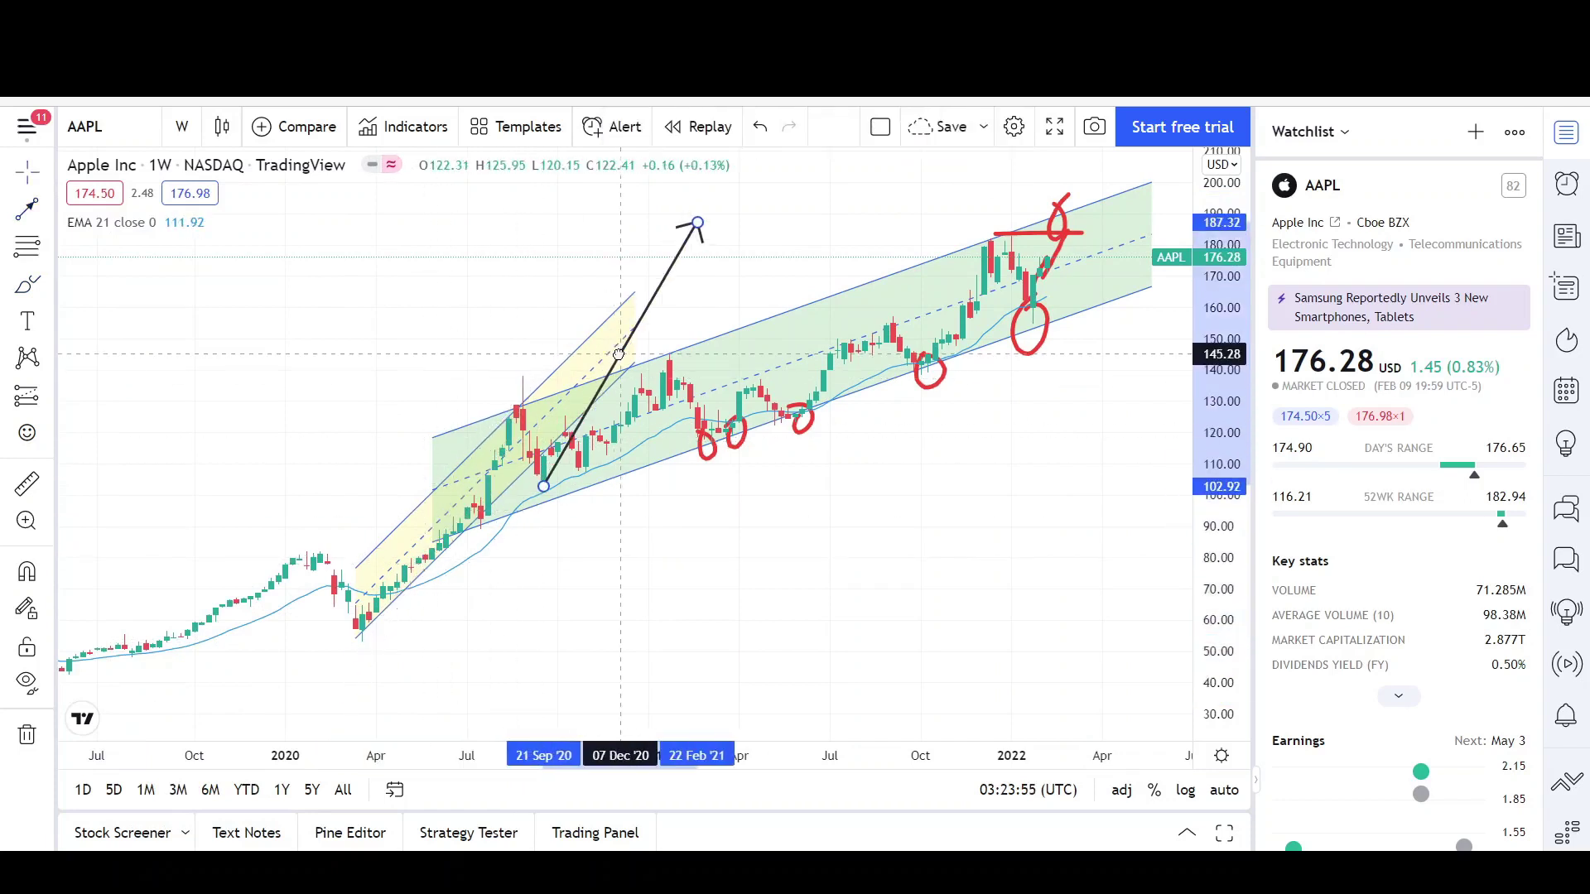
pyautogui.click(534, 290)
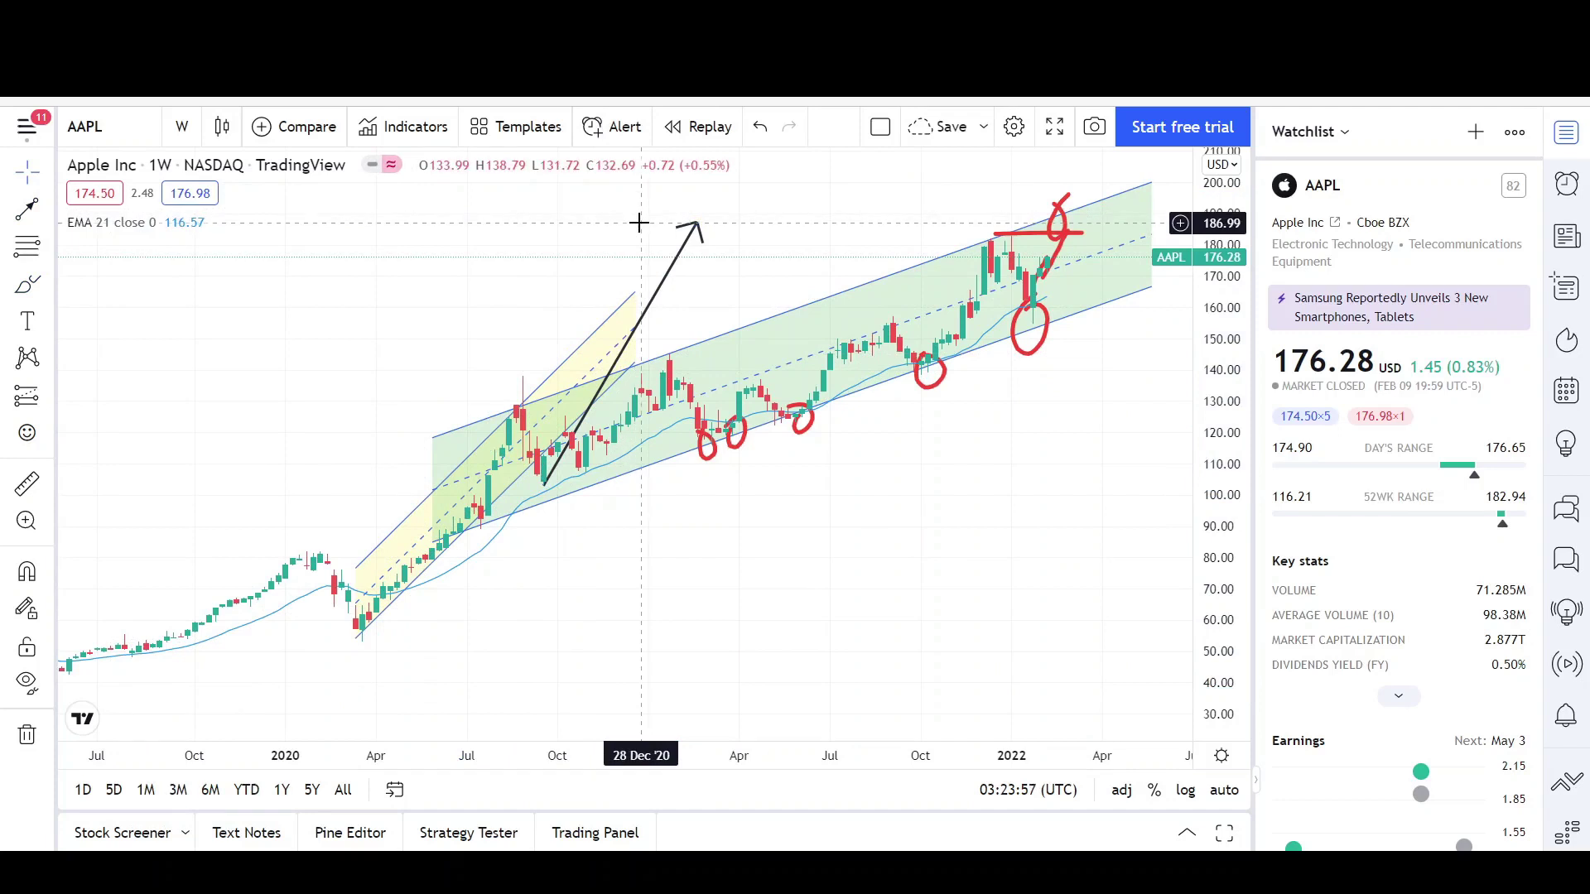
# Place a horizontal line across the weekly chart at 187.65, level with the black arrow's tip
pyautogui.click(48, 215)
pyautogui.click(170, 458)
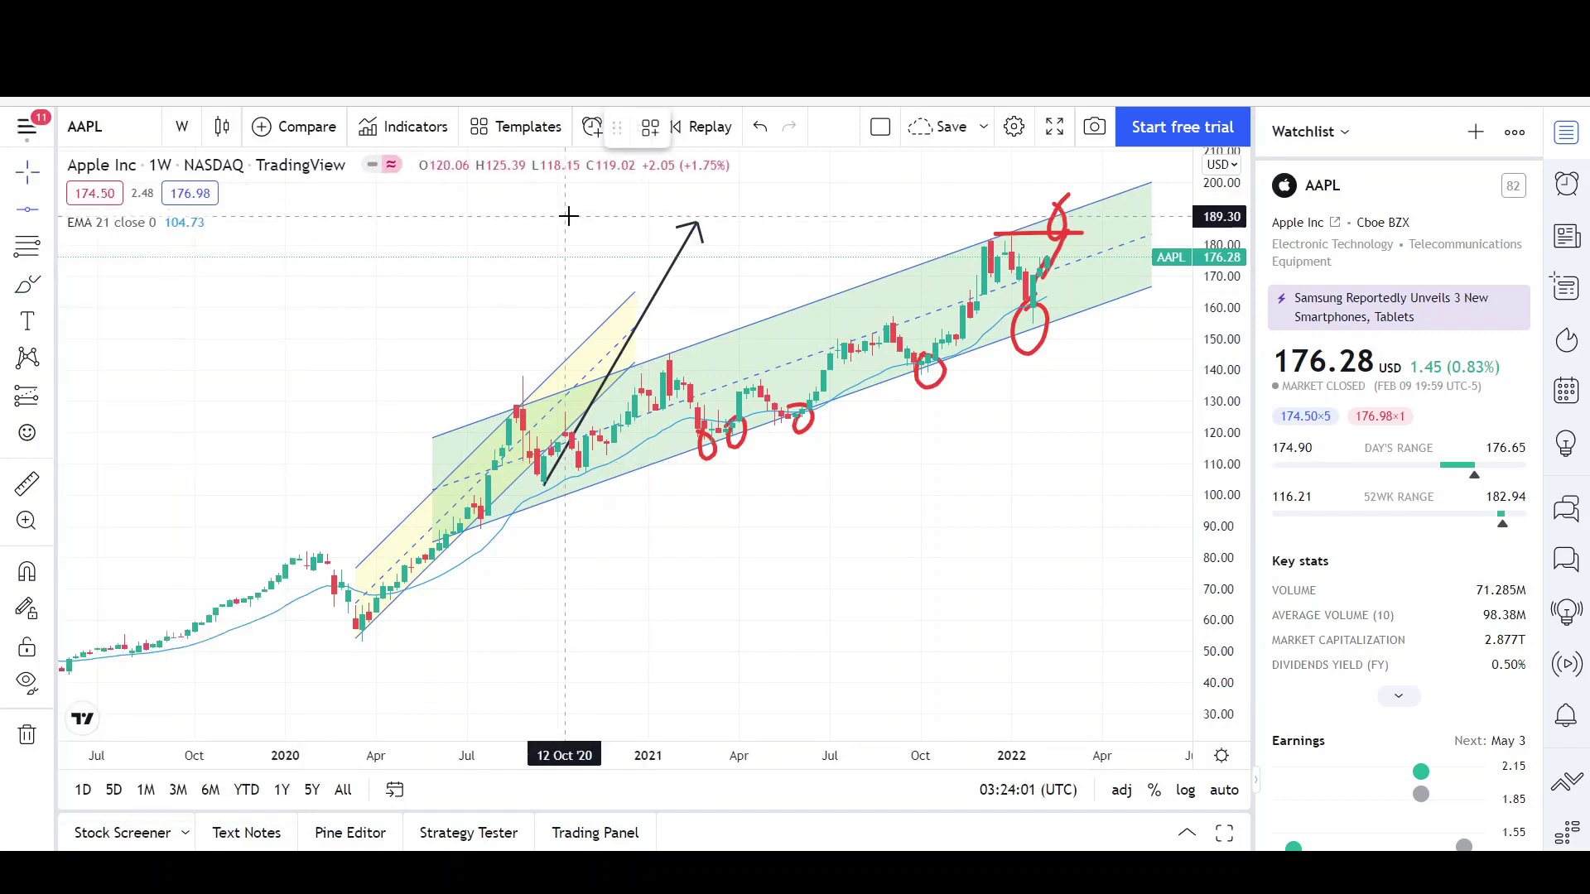
pyautogui.click(576, 220)
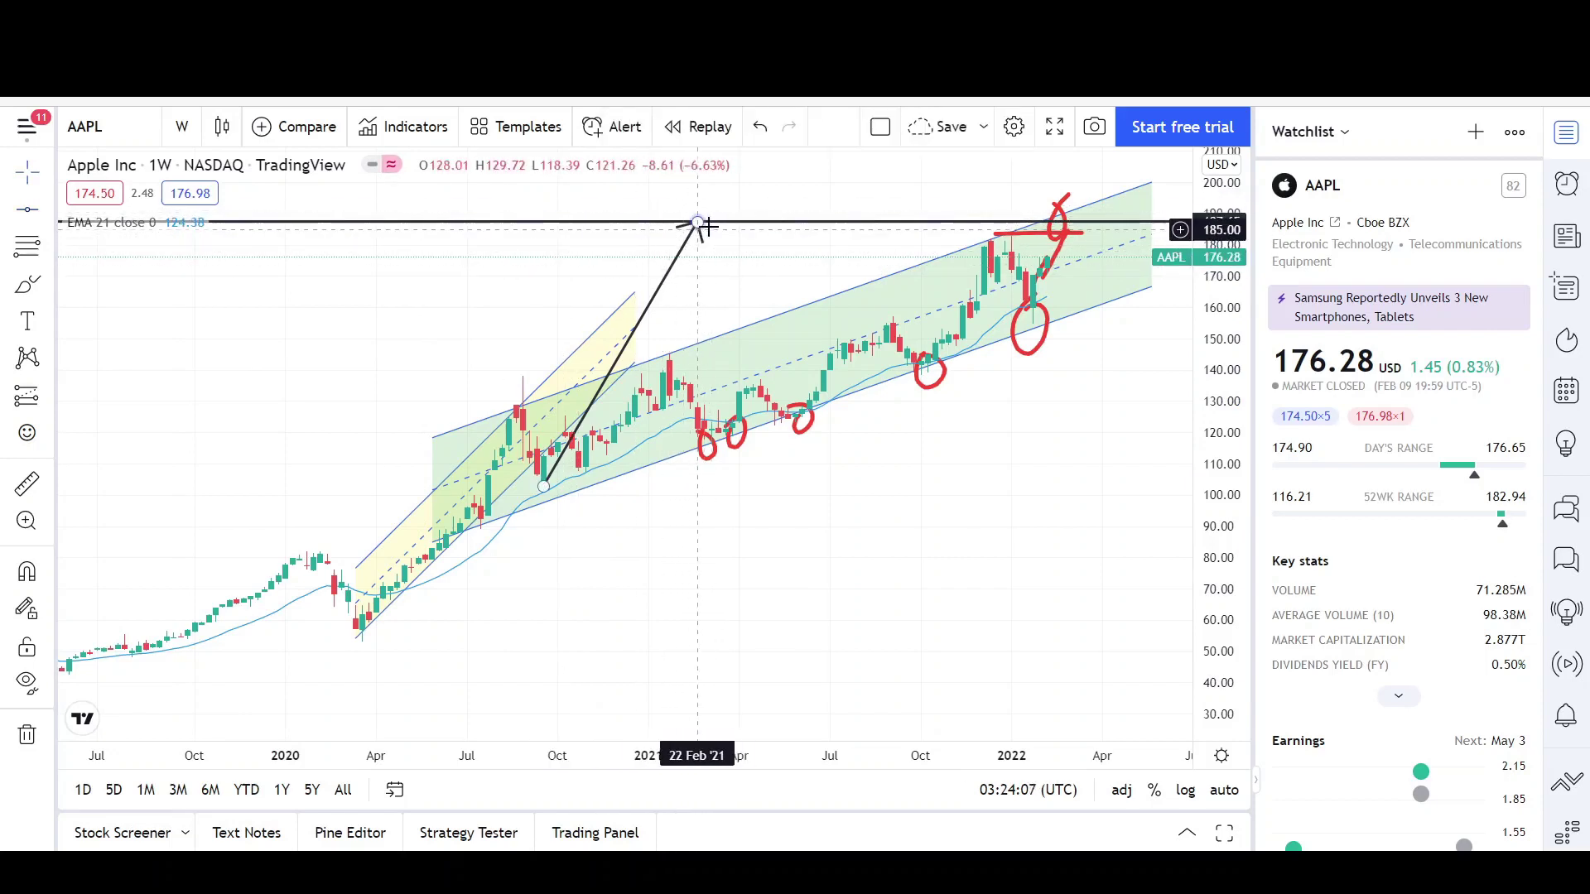
pyautogui.moveTo(677, 226); pyautogui.dragTo(651, 234)
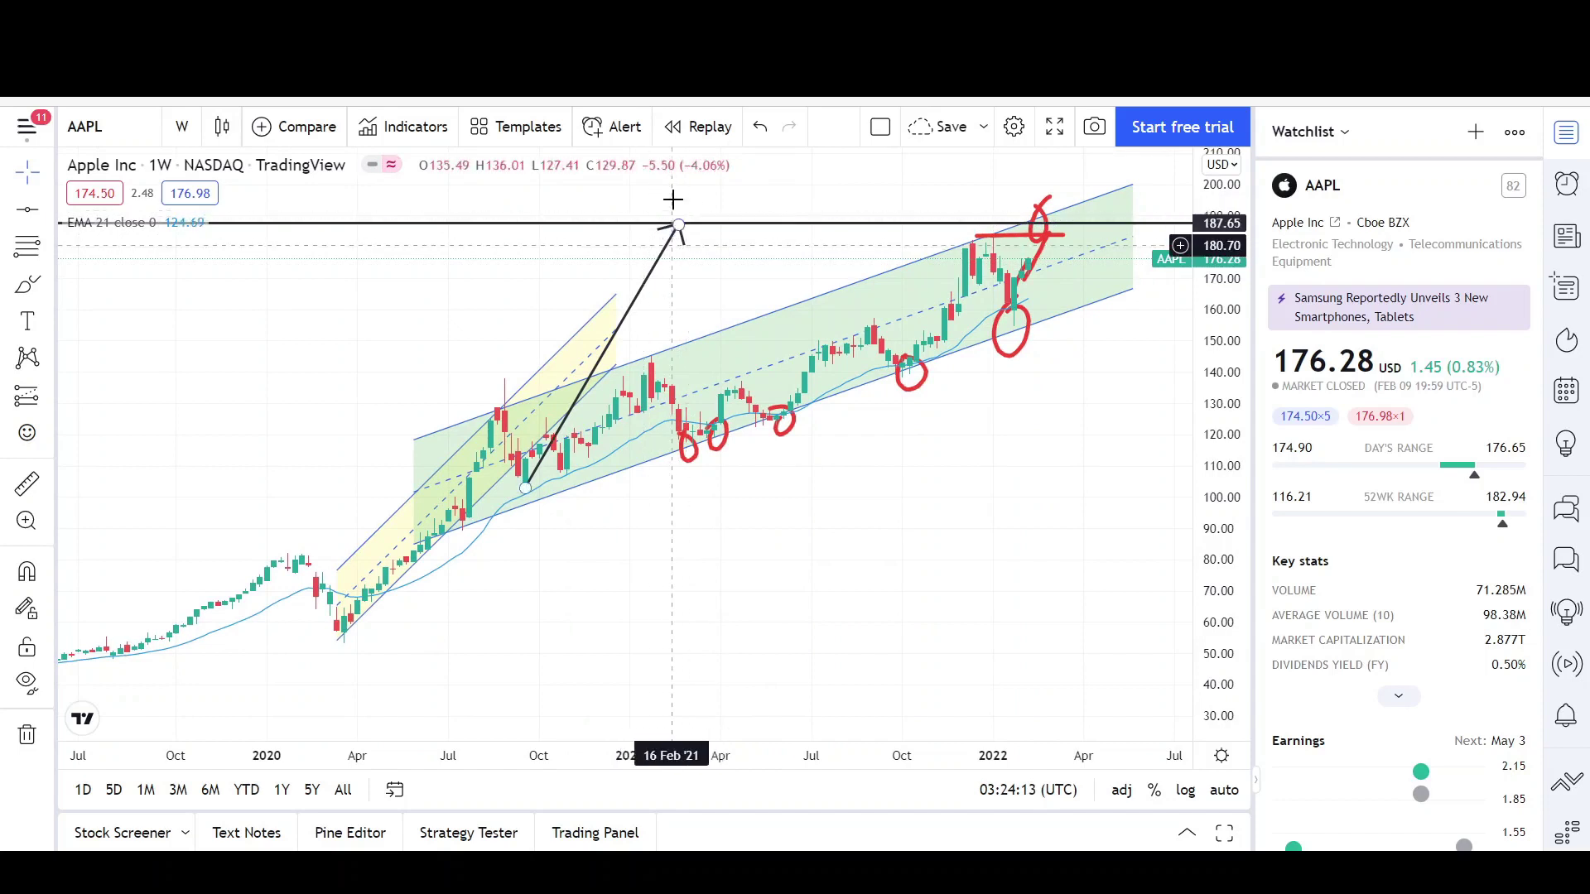
pyautogui.moveTo(674, 230); pyautogui.dragTo(702, 236)
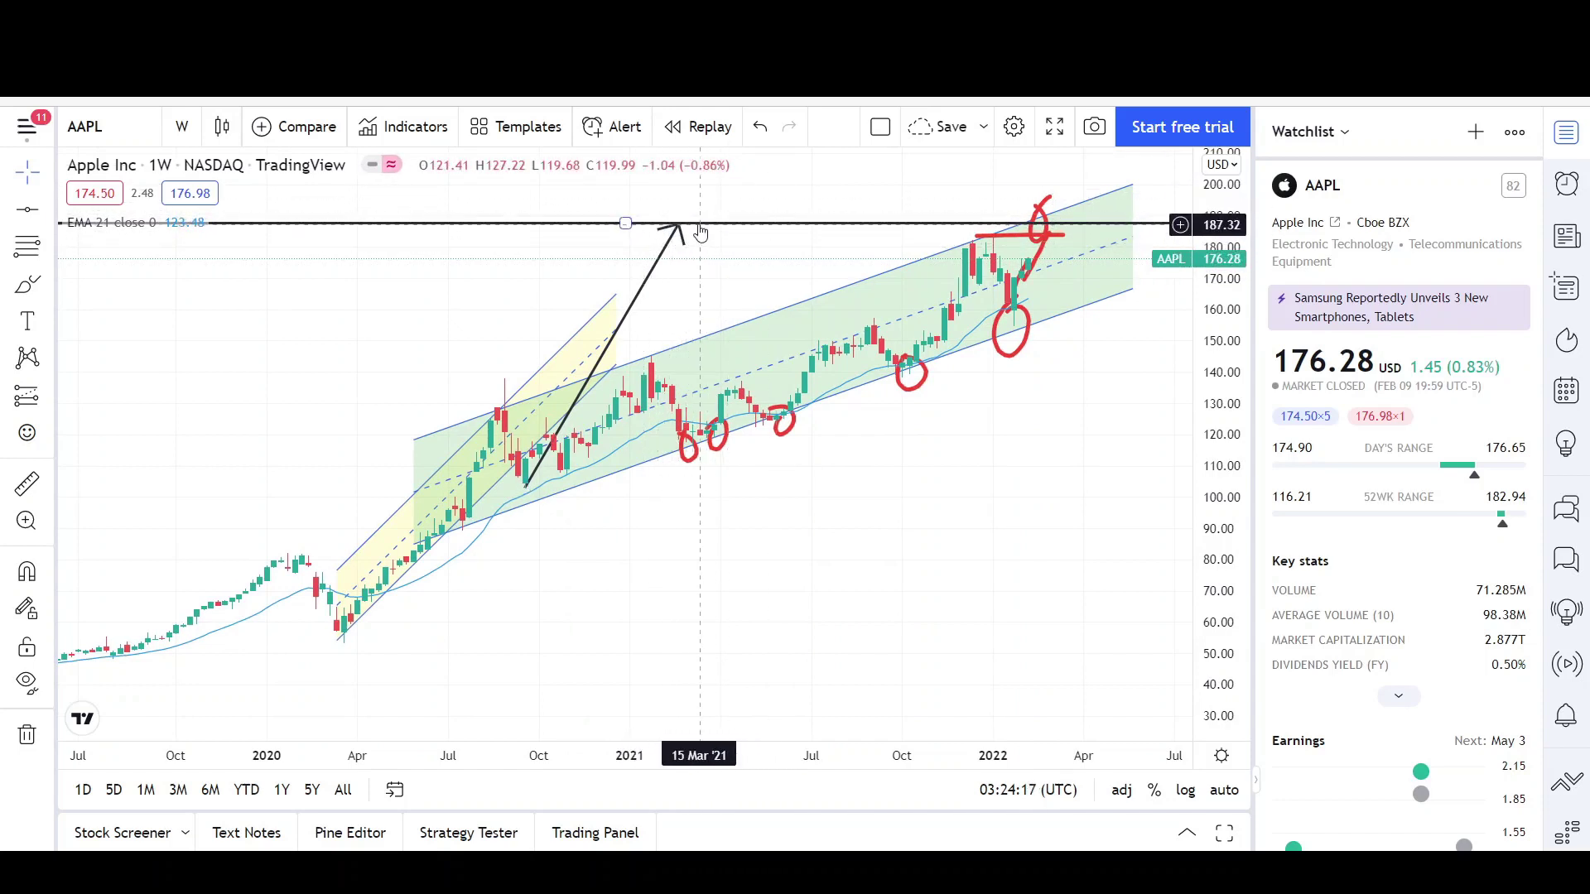
pyautogui.click(686, 231)
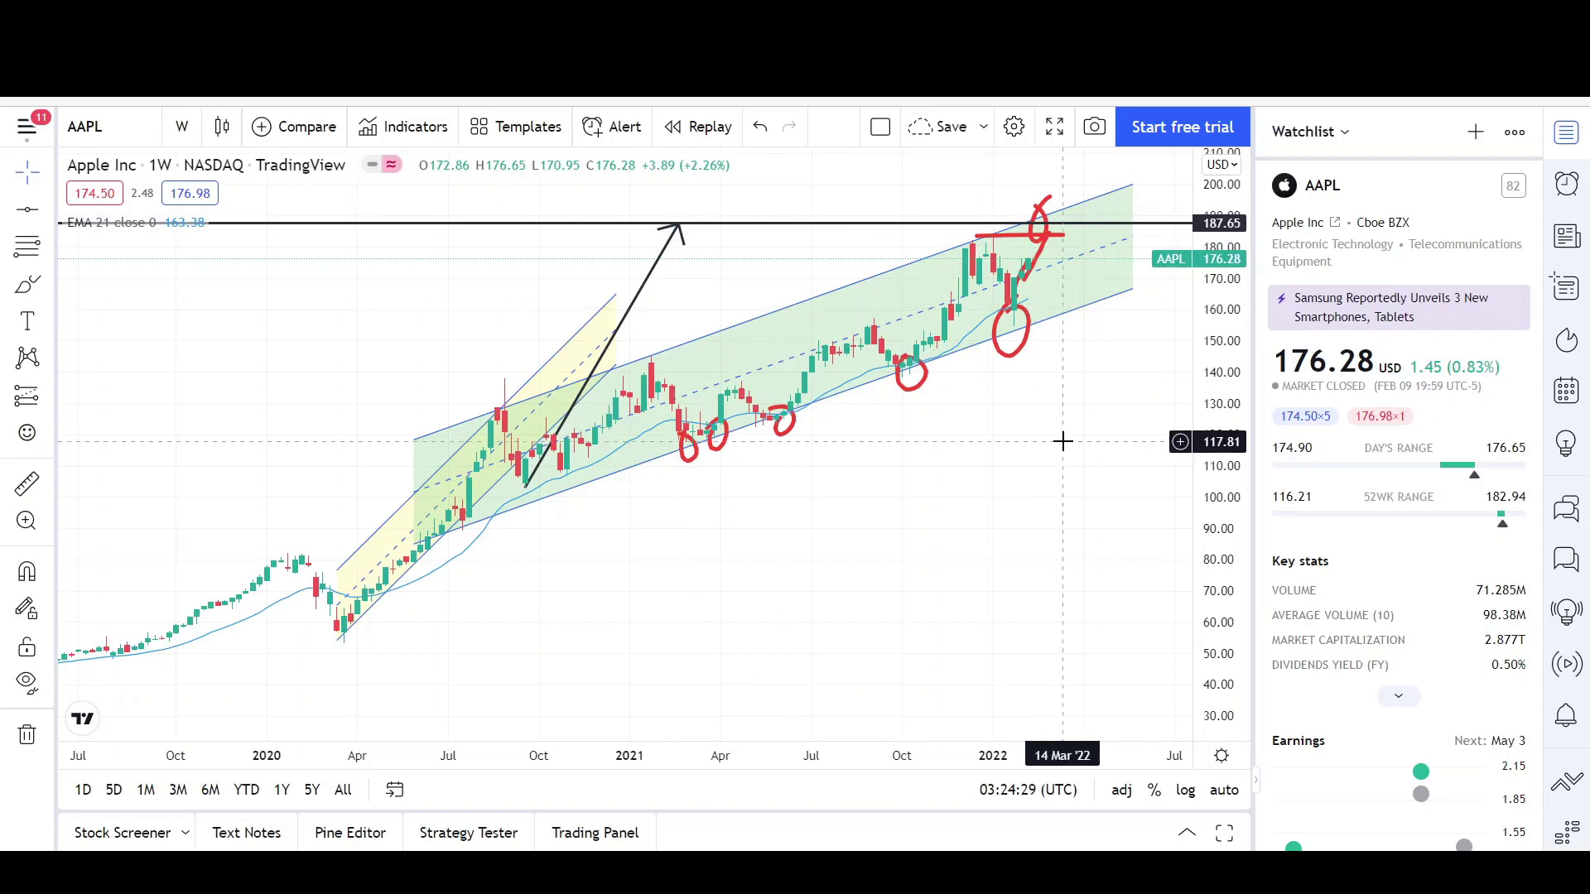
# Circle the early-September 2021 high and the December 2021 to January 2022 highs with the red brush
pyautogui.moveTo(1049, 451); pyautogui.dragTo(1000, 492)
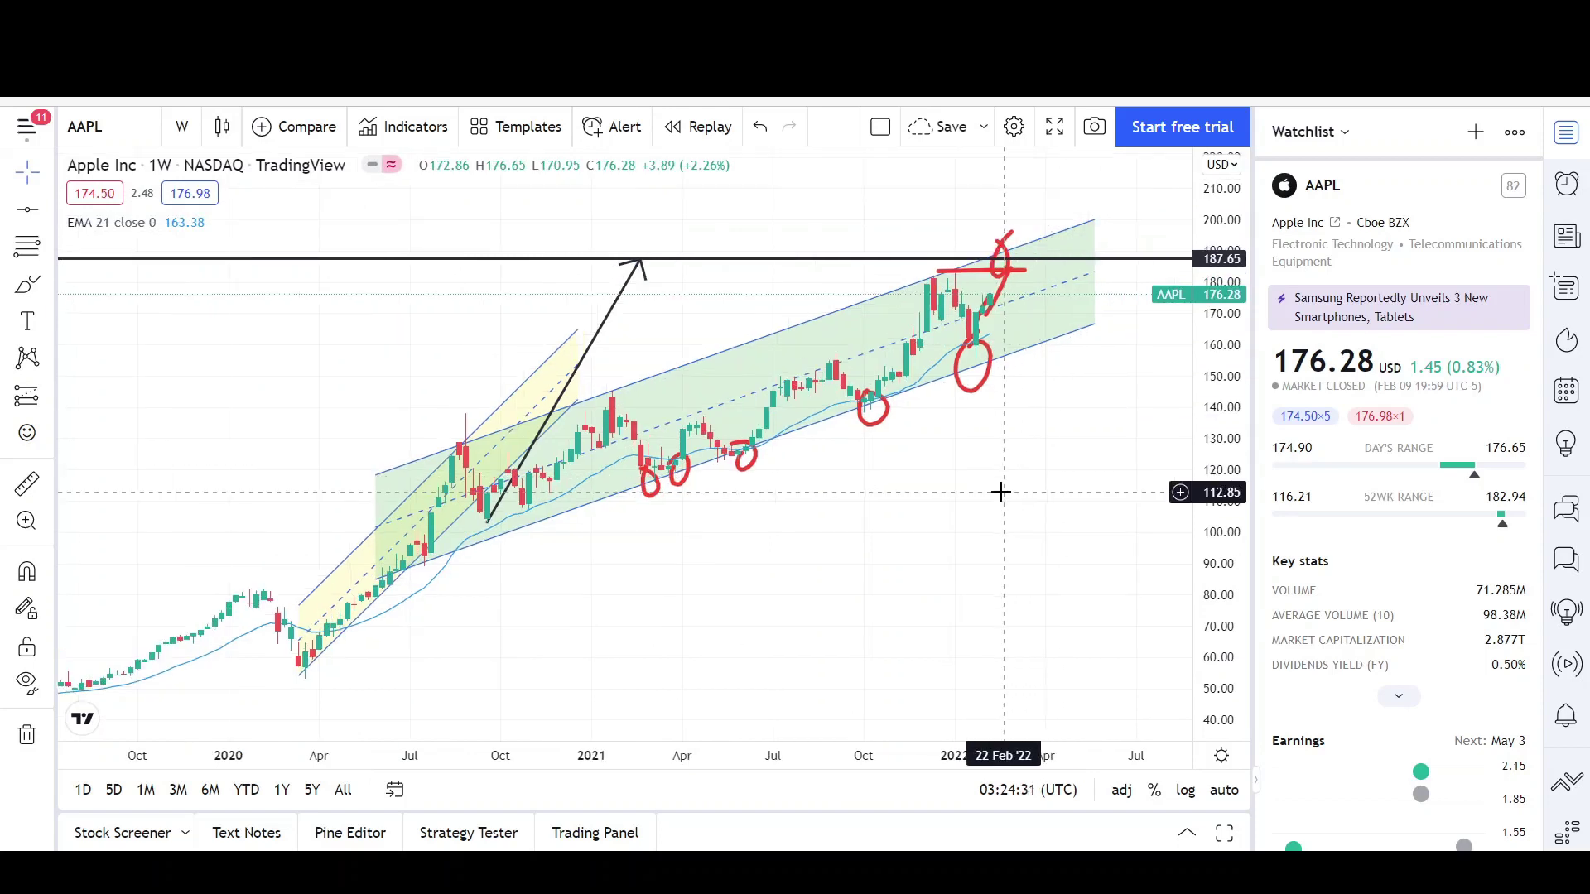
pyautogui.scroll(-1, 1003, 469)
pyautogui.scroll(3, 960, 289)
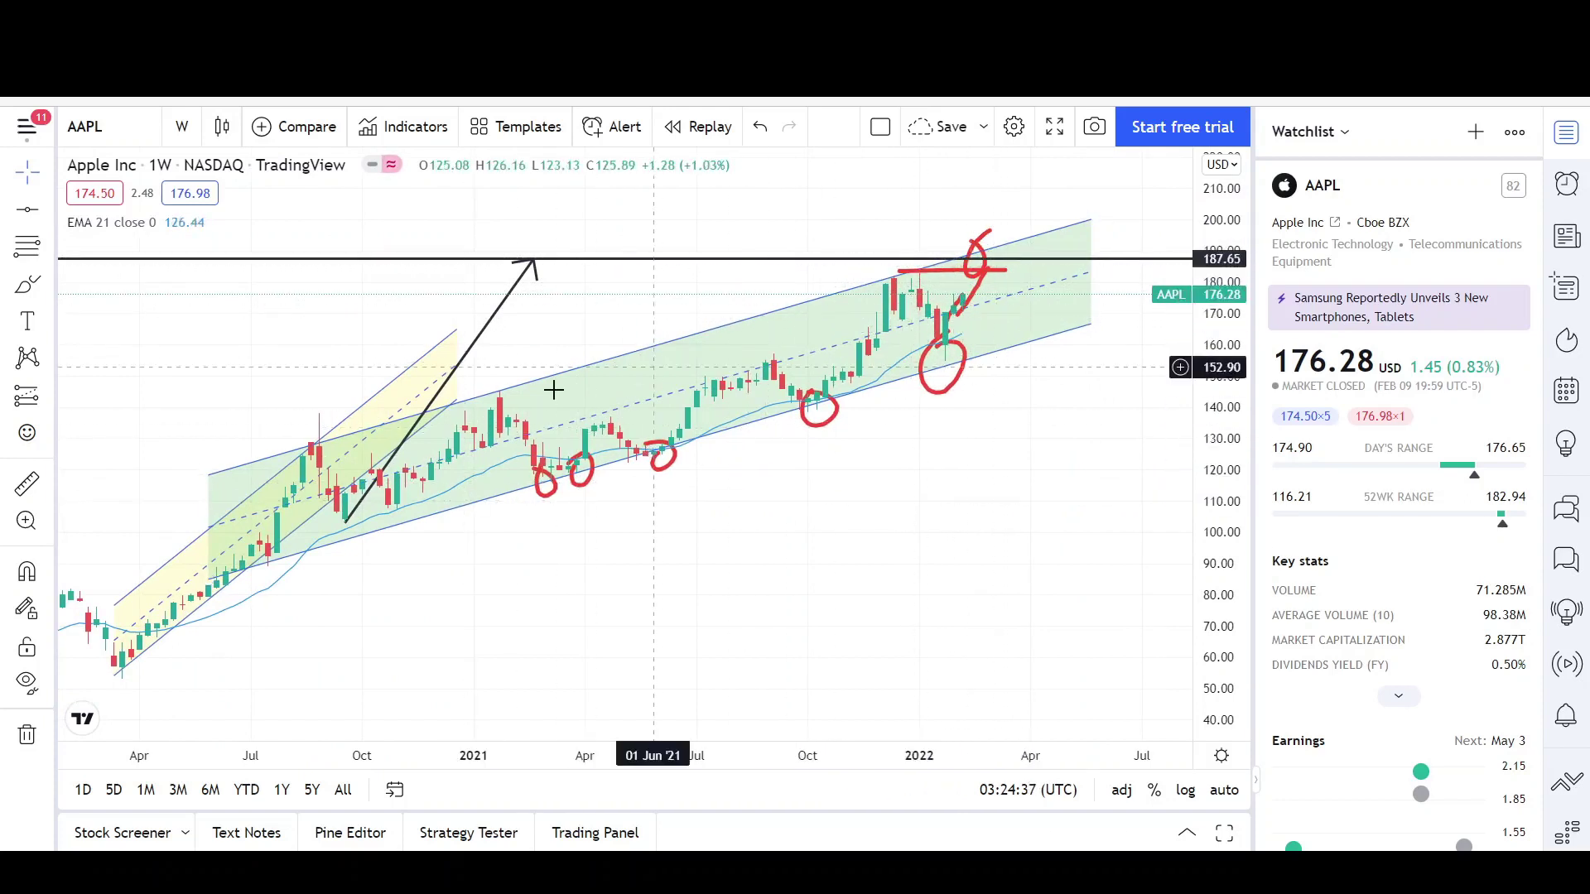
pyautogui.click(27, 284)
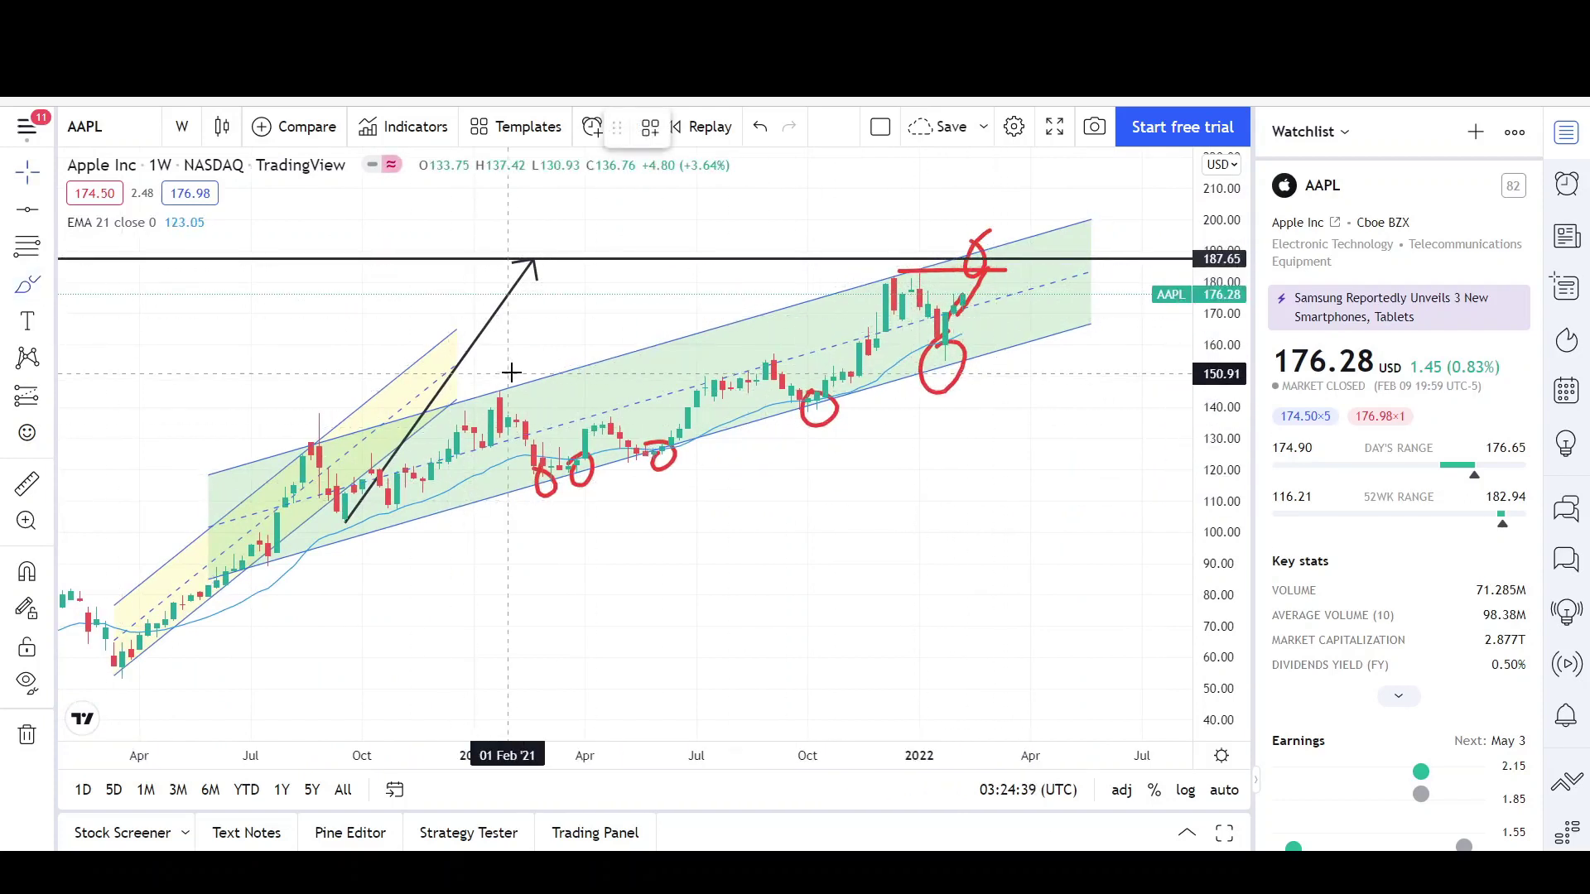
pyautogui.moveTo(756, 341)
pyautogui.mouseDown()
pyautogui.moveTo(778, 376)
pyautogui.moveTo(797, 358)
pyautogui.mouseUp()
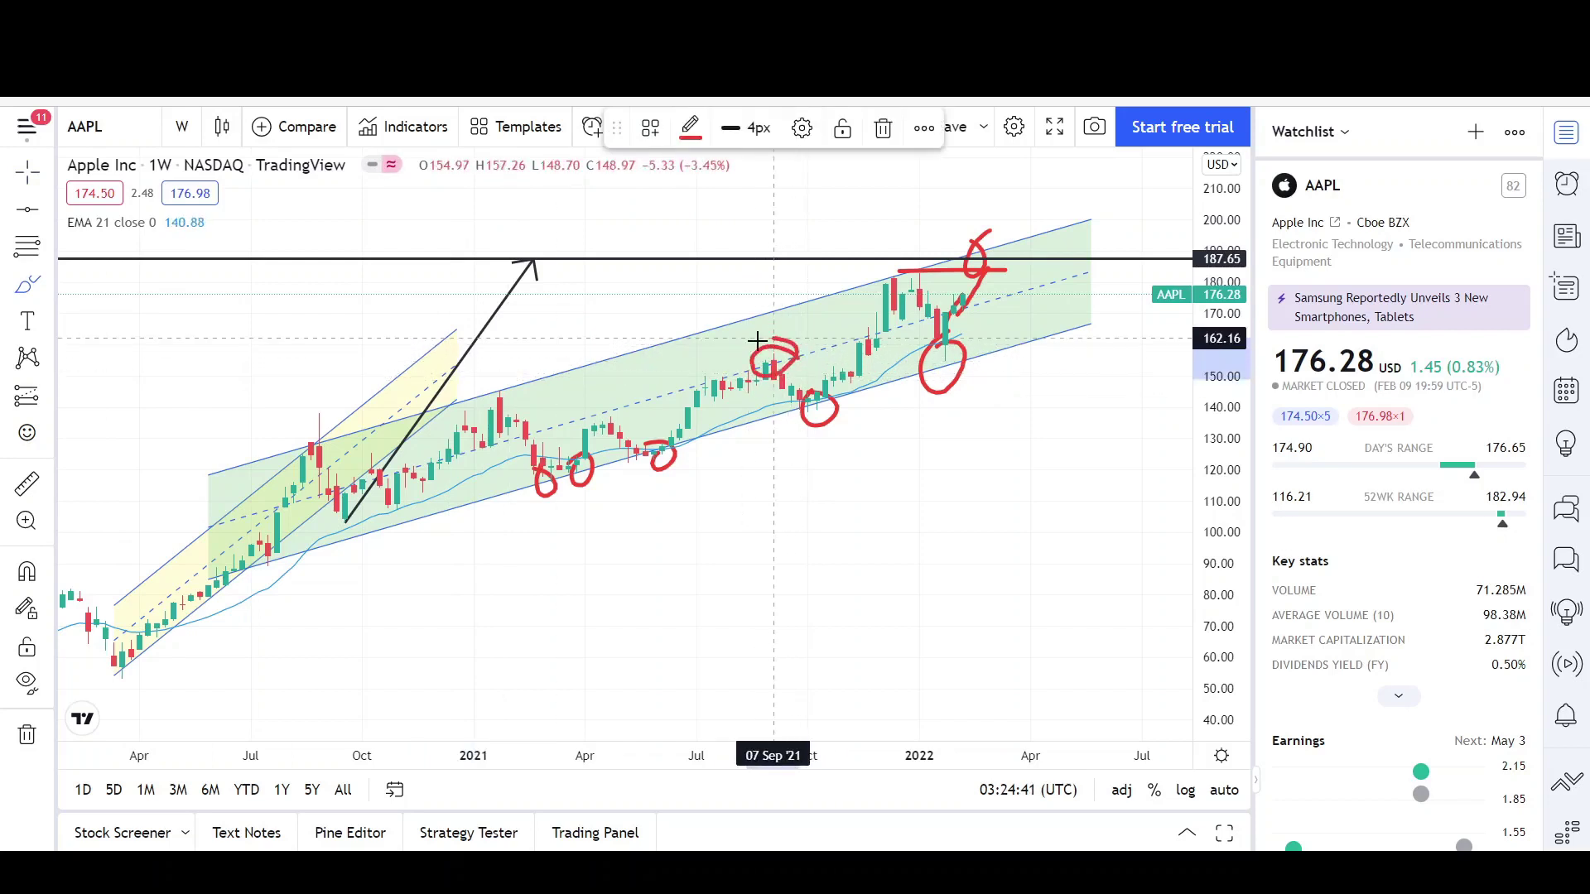
pyautogui.moveTo(876, 286)
pyautogui.mouseDown()
pyautogui.moveTo(916, 269)
pyautogui.moveTo(894, 302)
pyautogui.moveTo(903, 269)
pyautogui.mouseUp()
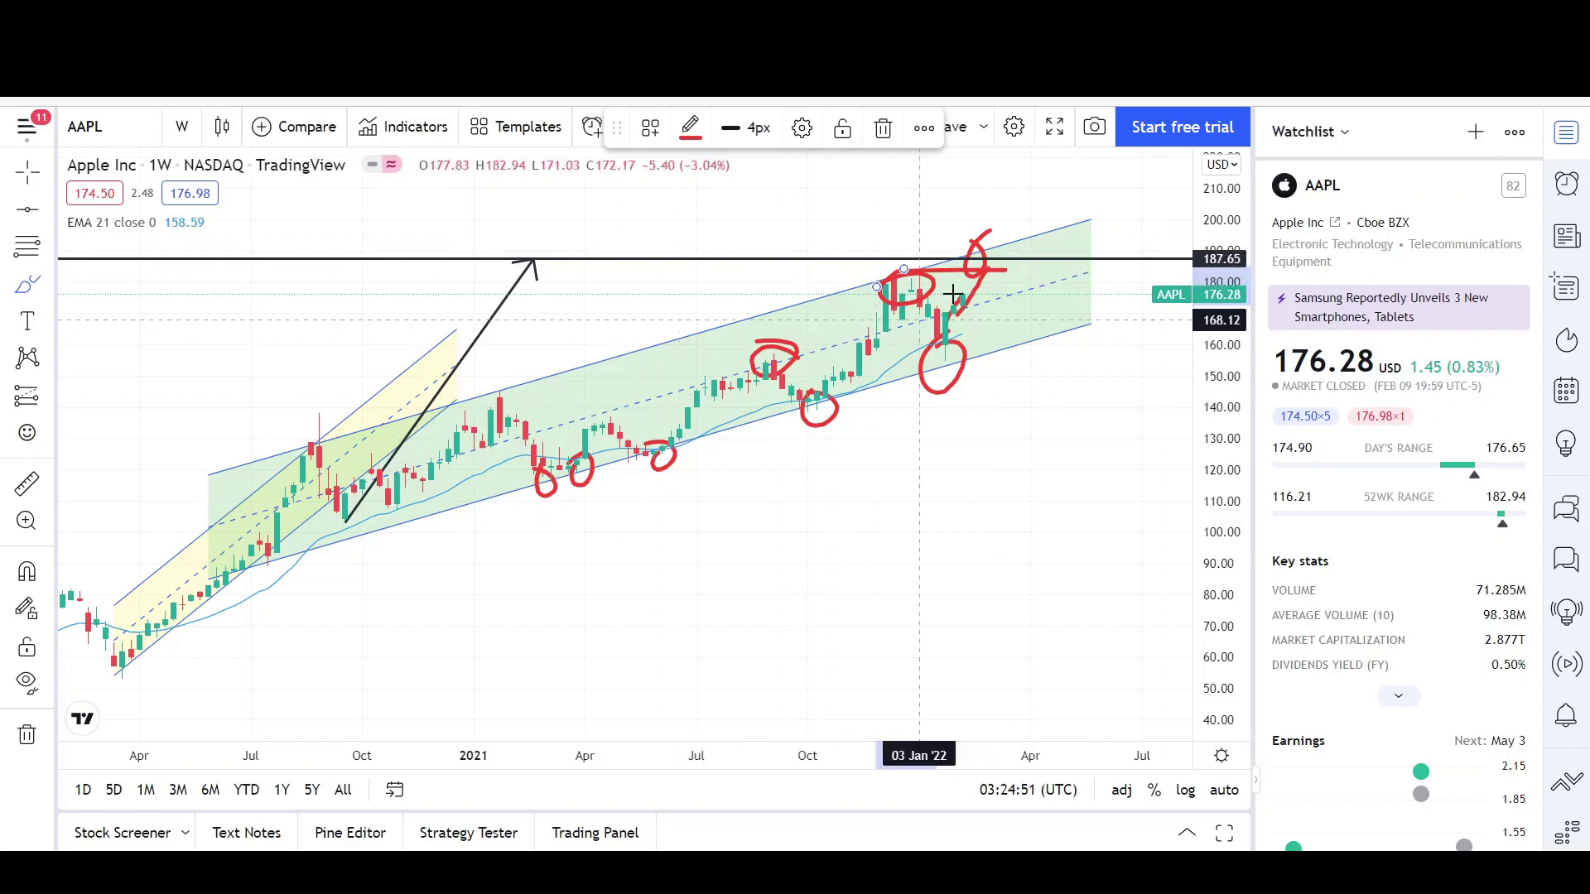
# Examine the circled highs and lows along the green channel against the horizontal target line, and dismiss the advert covering the chart
pyautogui.scroll(2, 624, 465)
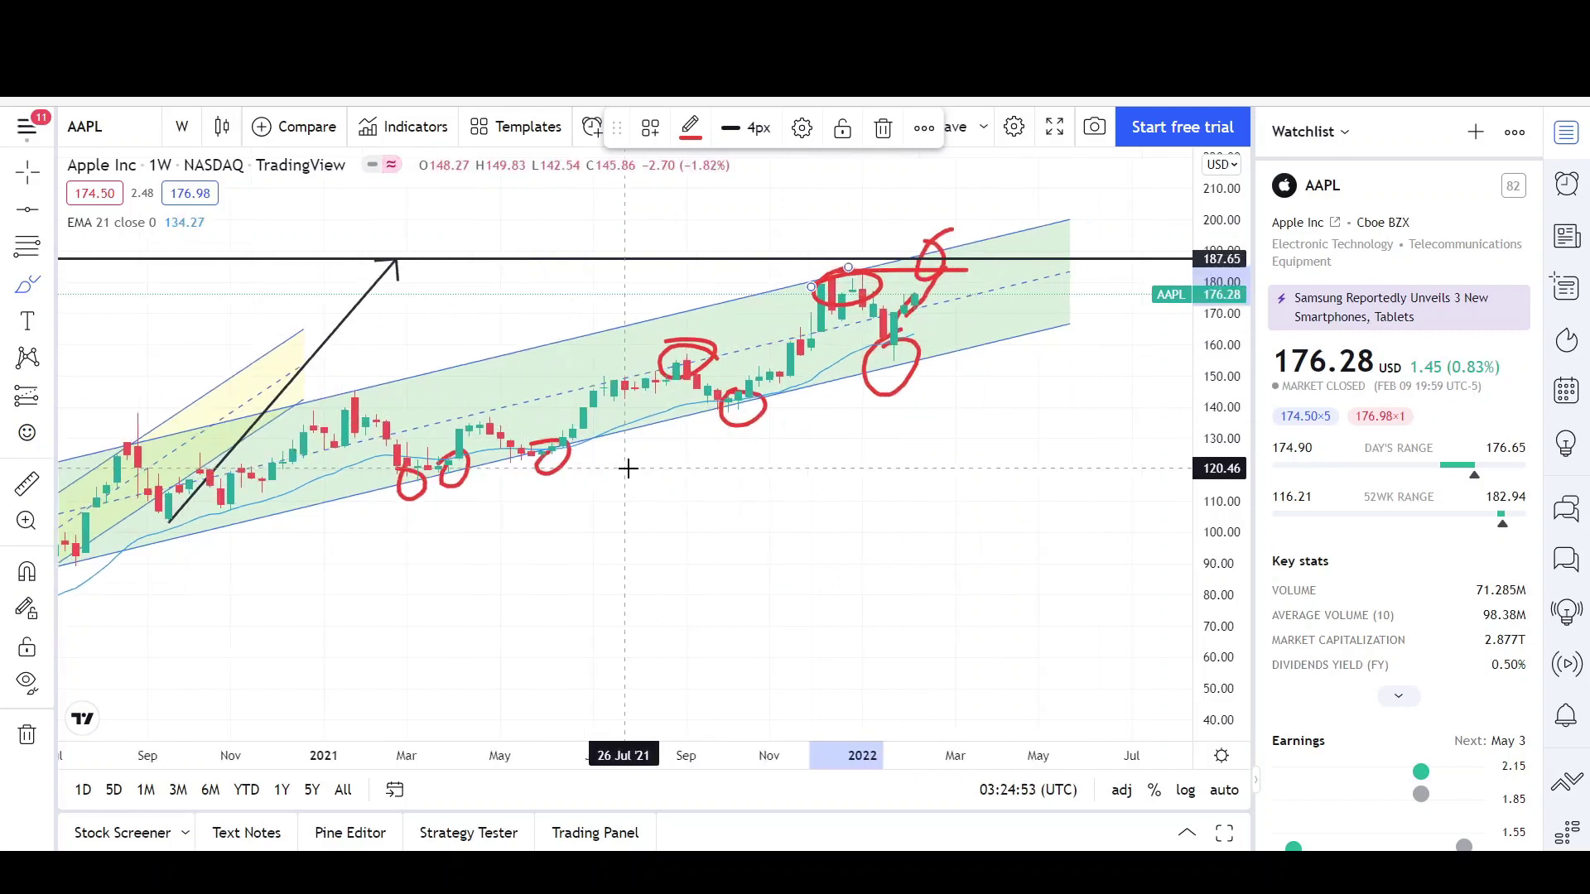
pyautogui.moveTo(383, 460); pyautogui.dragTo(502, 460)
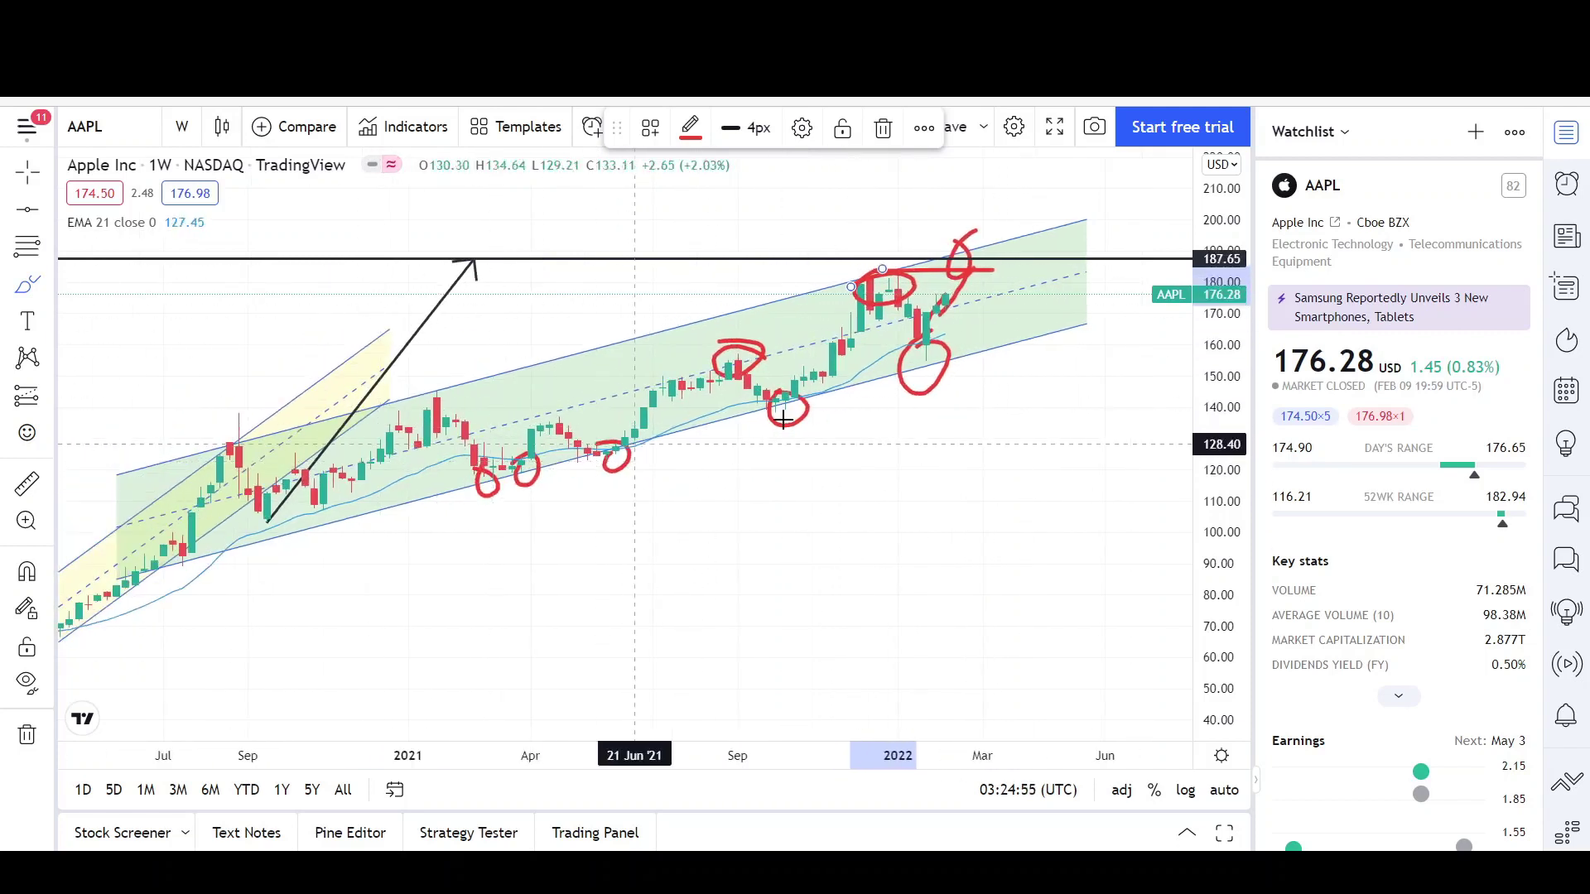
pyautogui.scroll(-3, 919, 427)
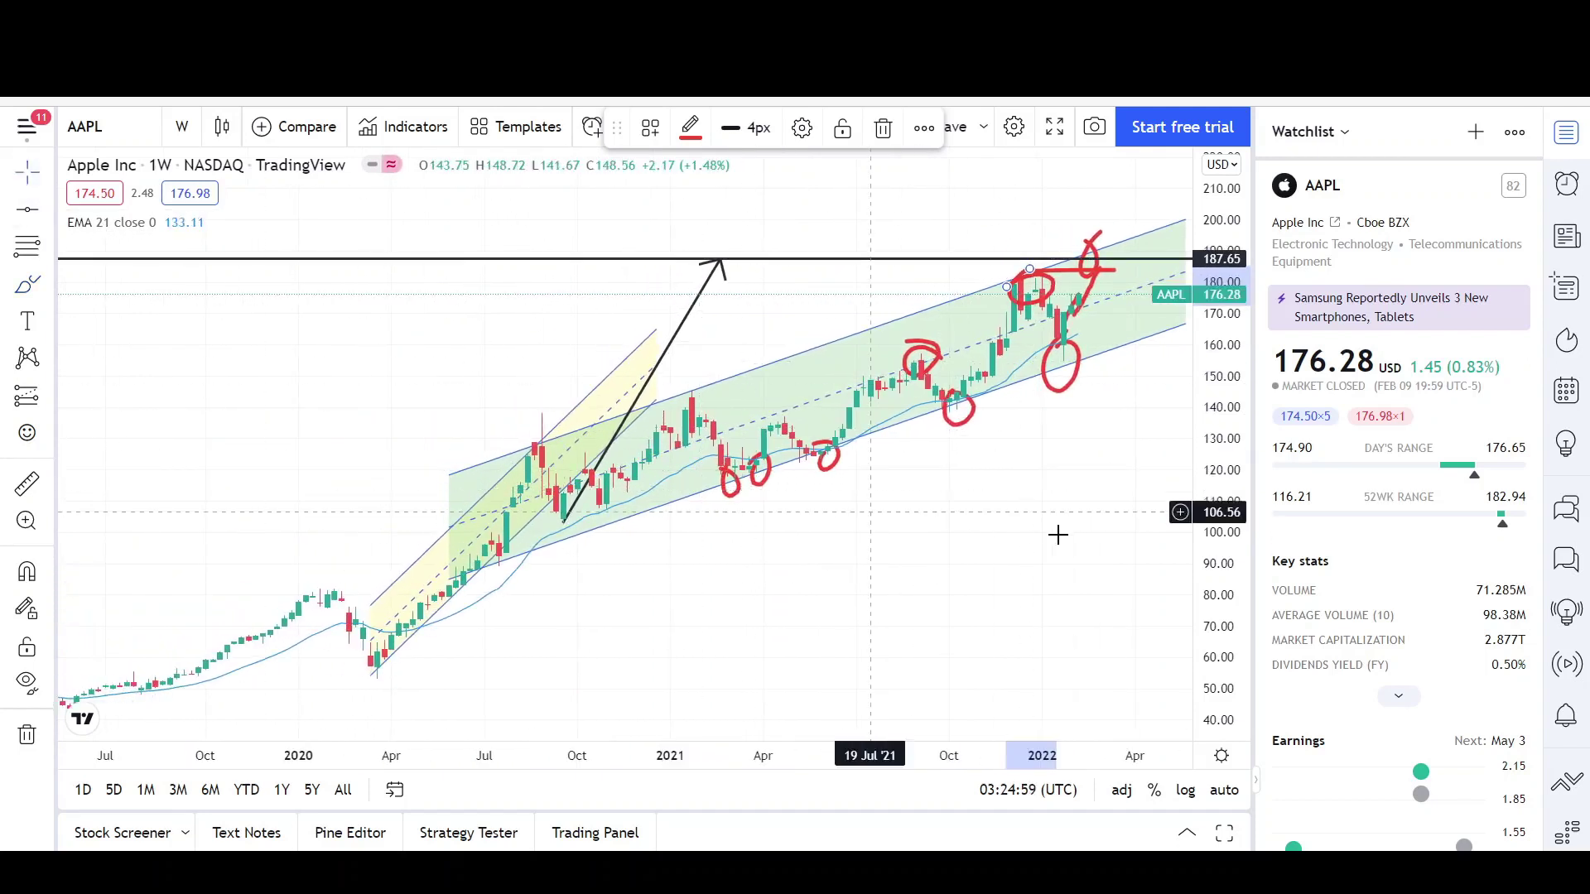
pyautogui.moveTo(1057, 533); pyautogui.dragTo(883, 544)
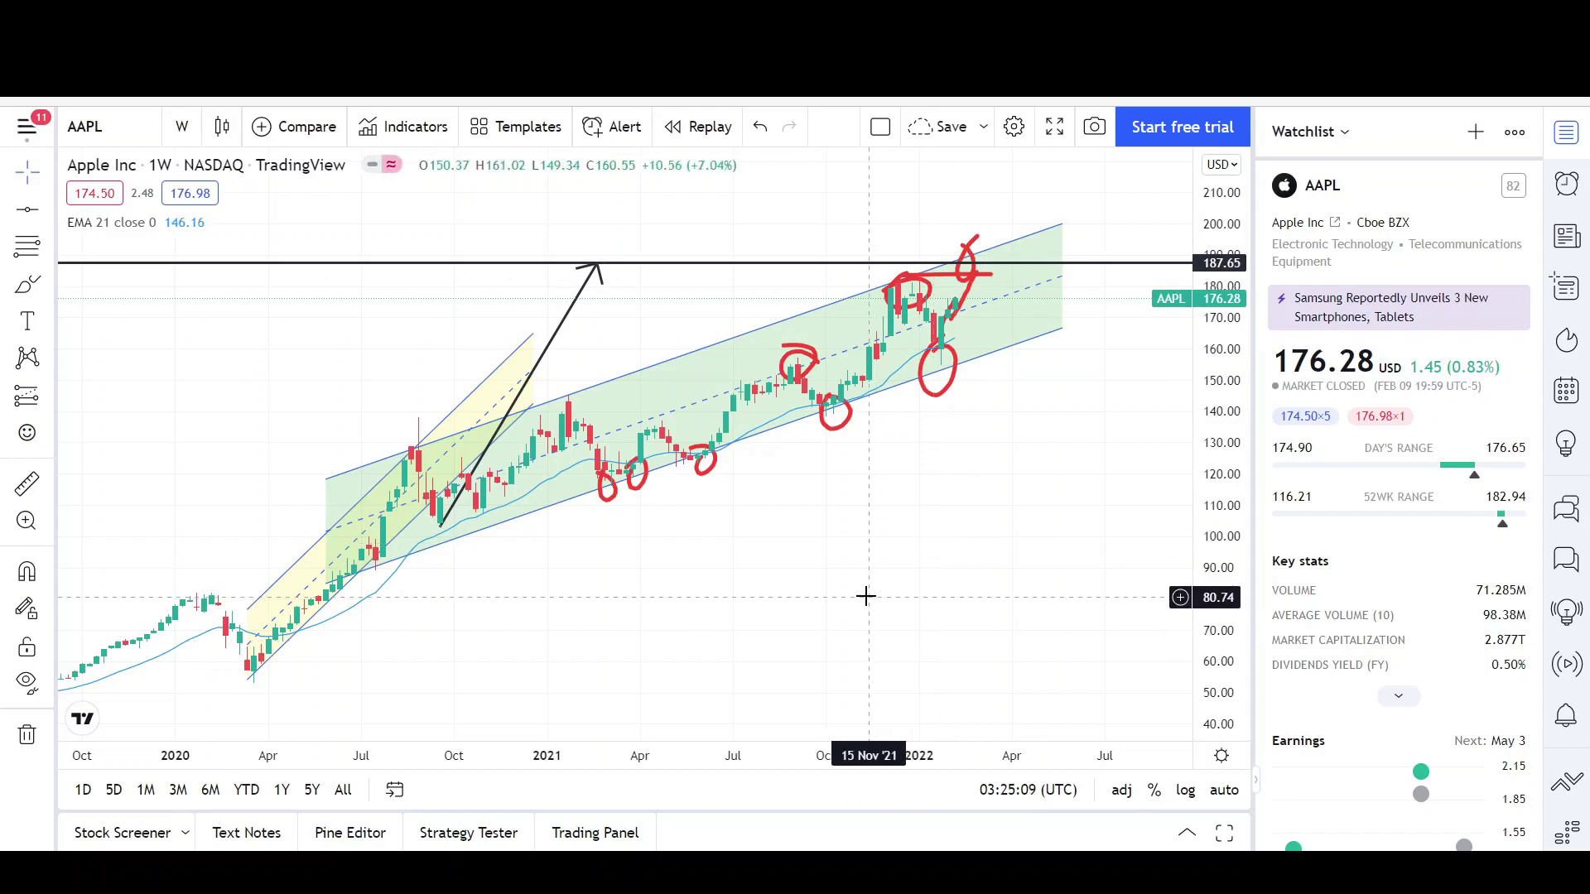
pyautogui.scroll(-2, 849, 608)
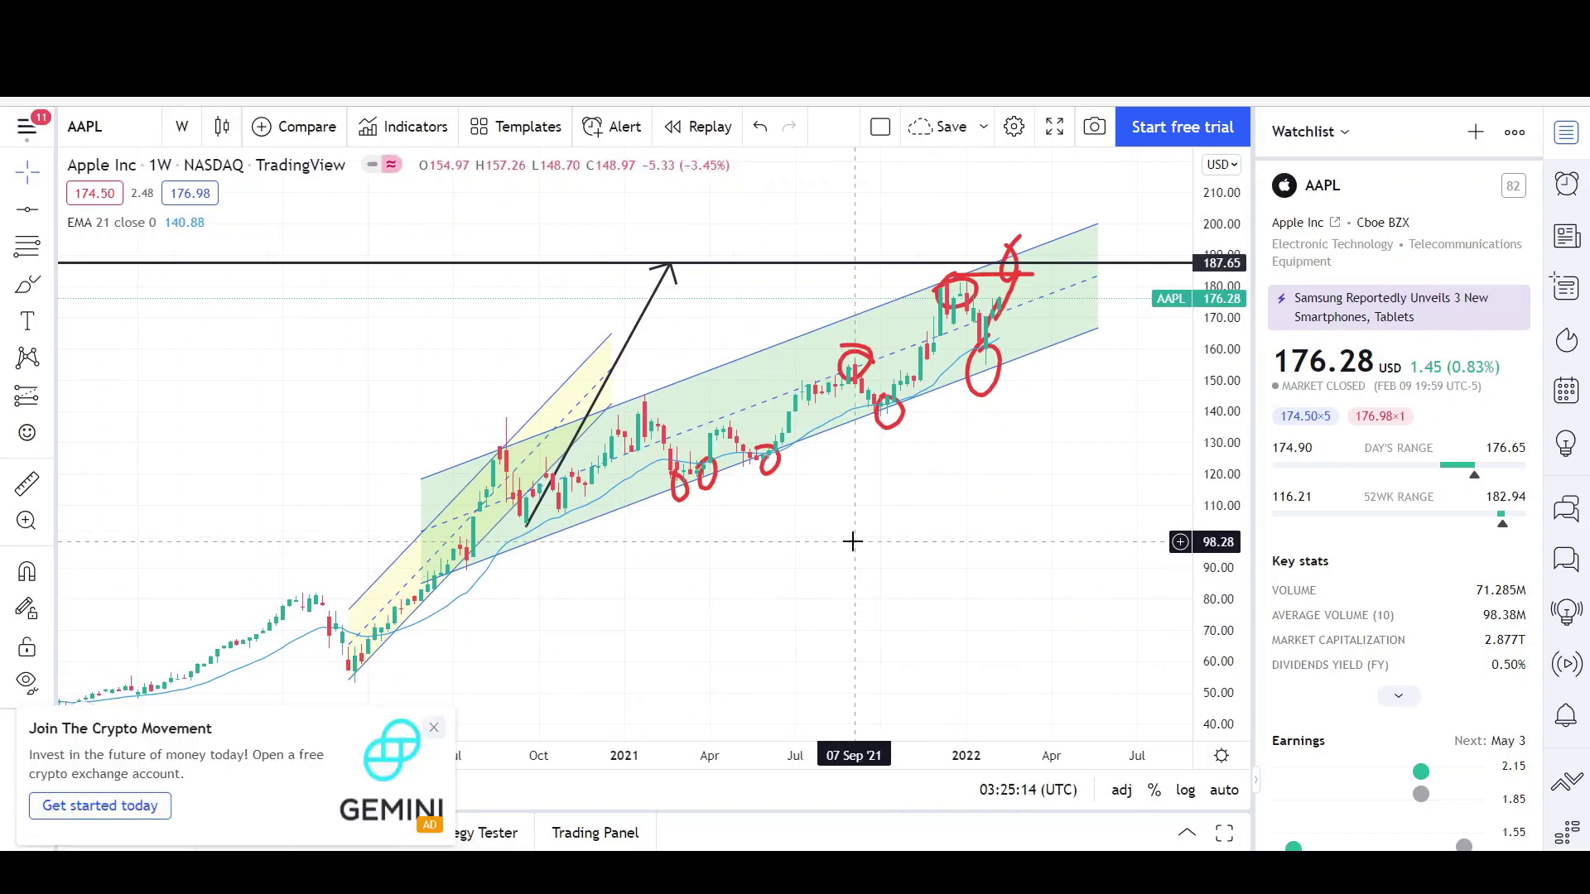
pyautogui.click(433, 728)
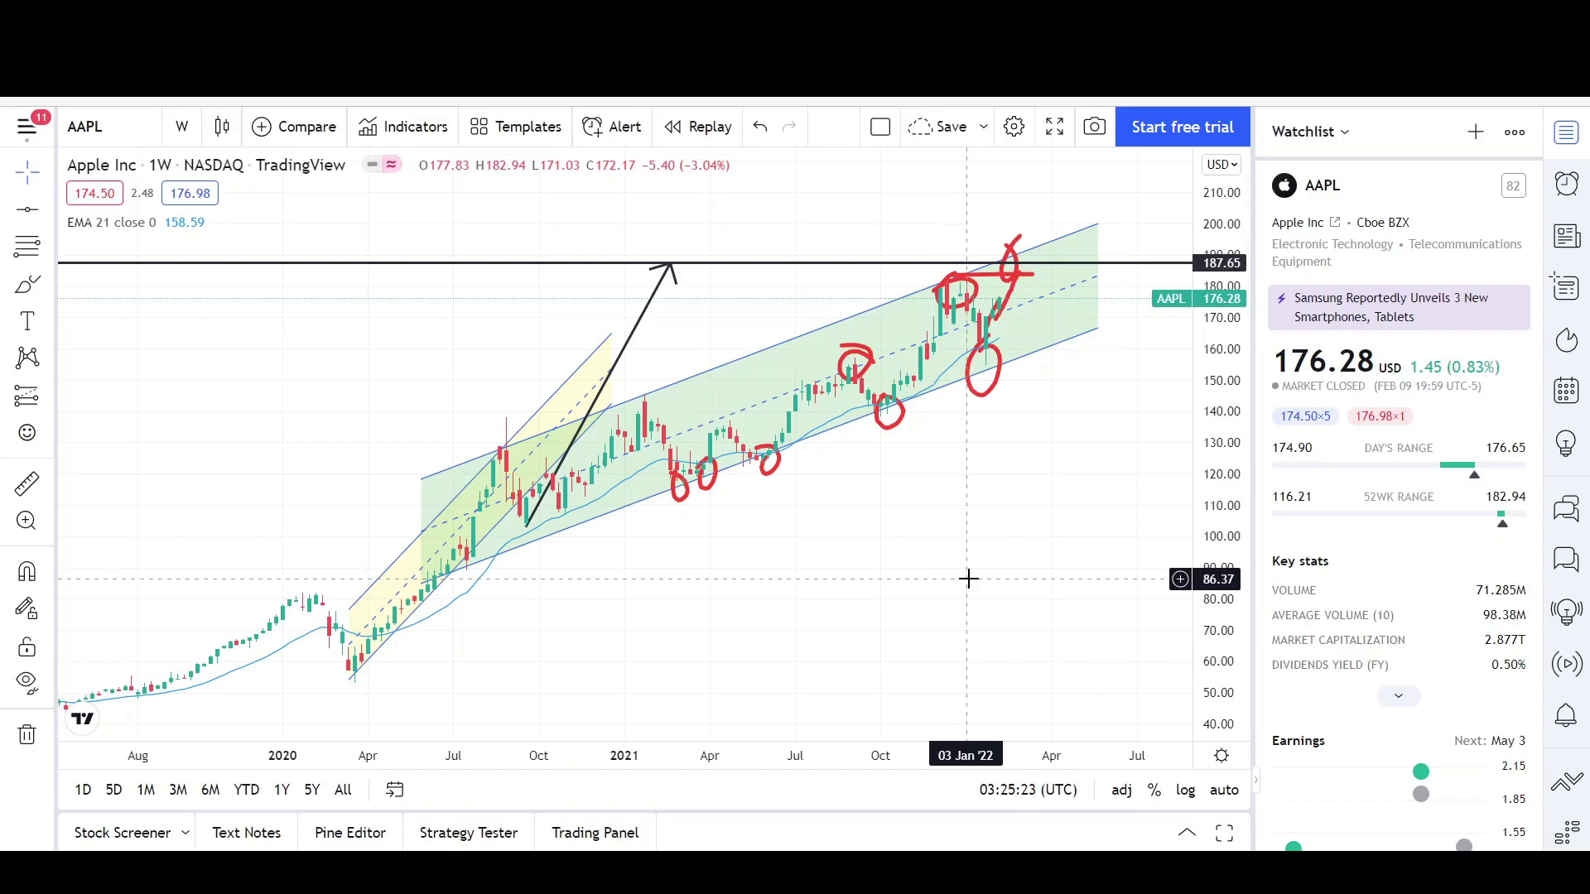
pyautogui.scroll(-1, 822, 575)
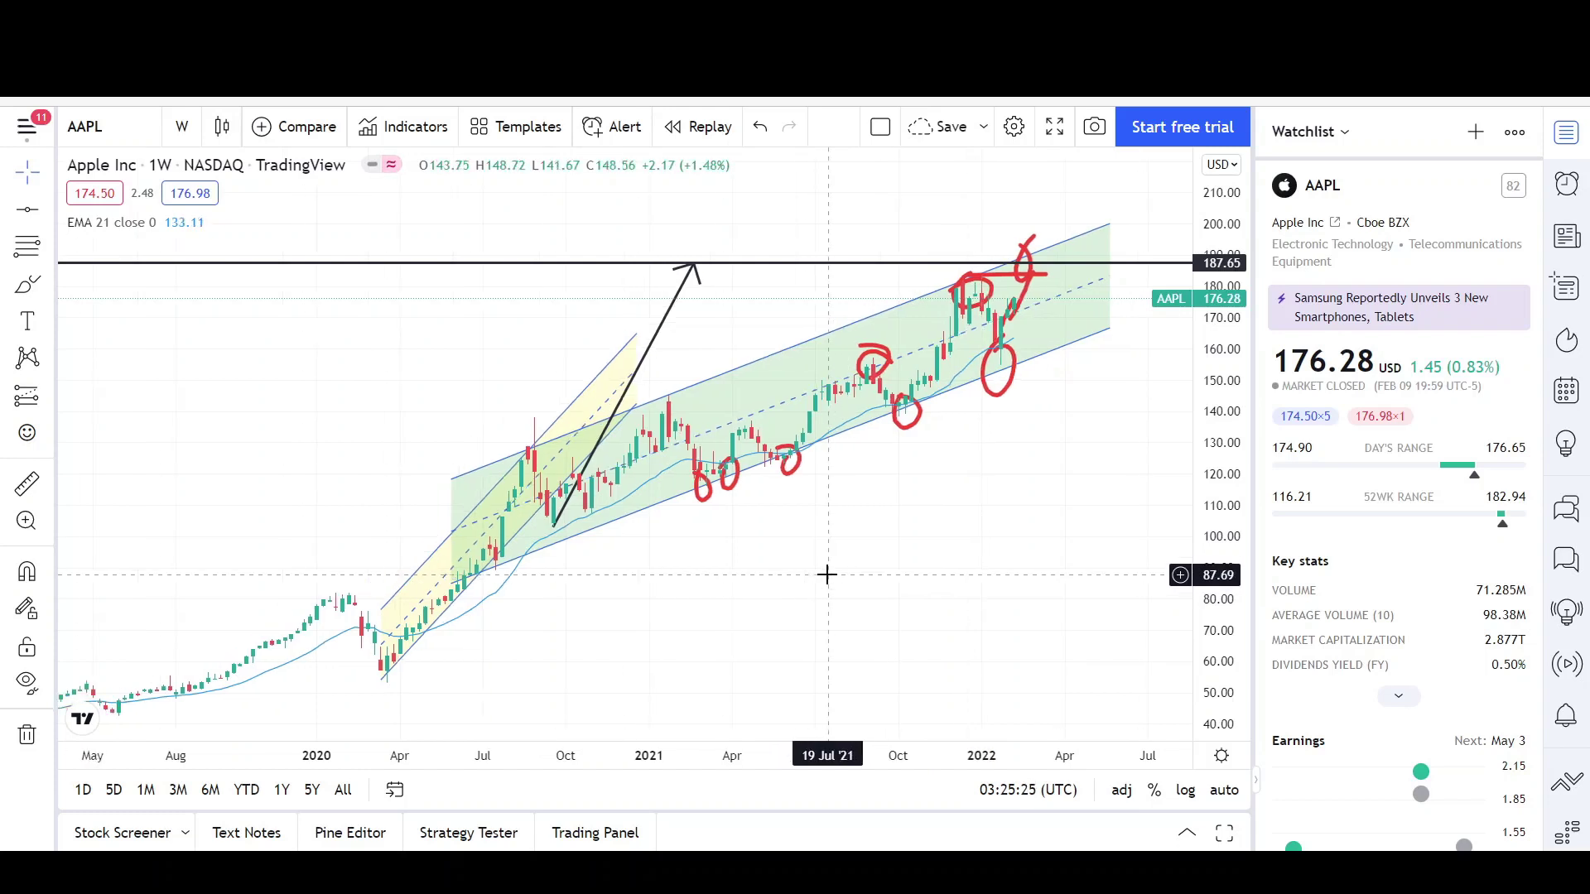